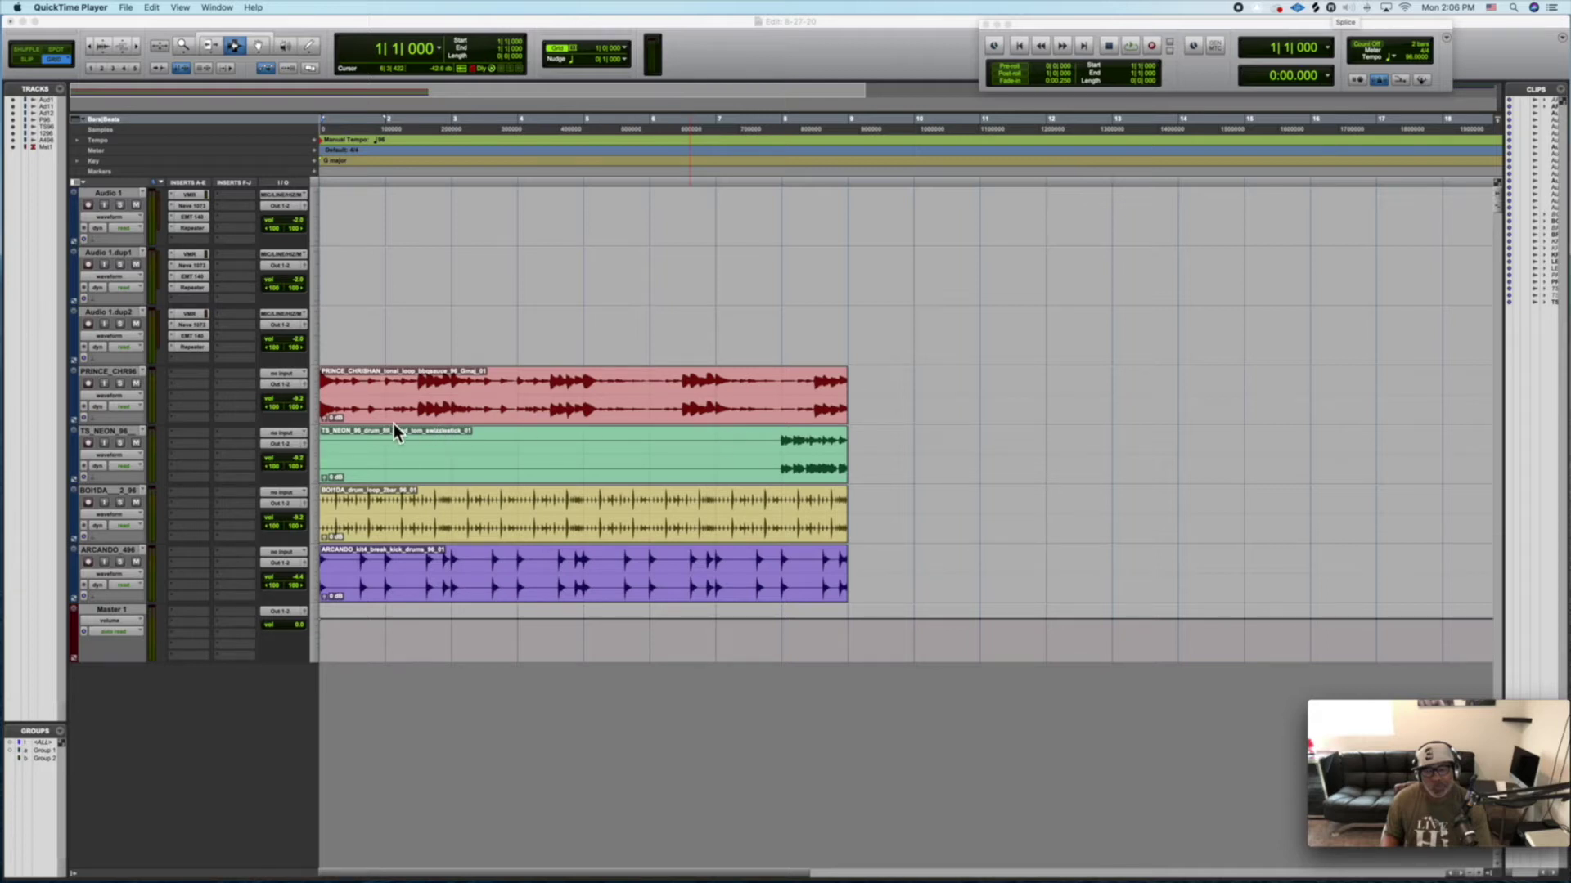
- Solo the PRINCE_CHR96 tonal loop track and audition its clip from the start of the session
left_click(438, 409)
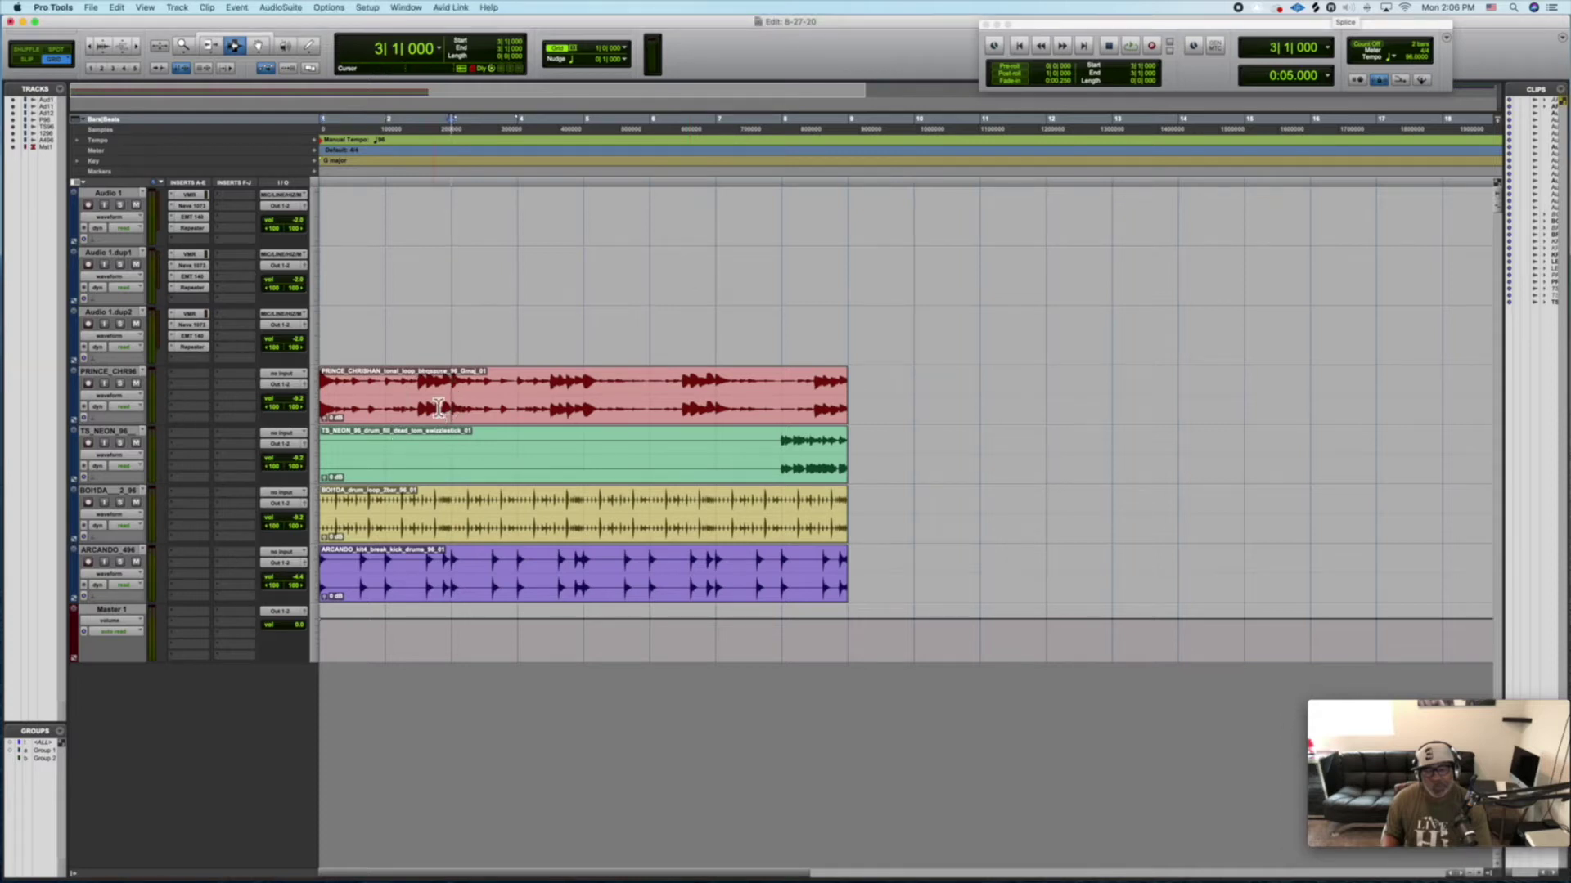
left_click(124, 382)
key("space")
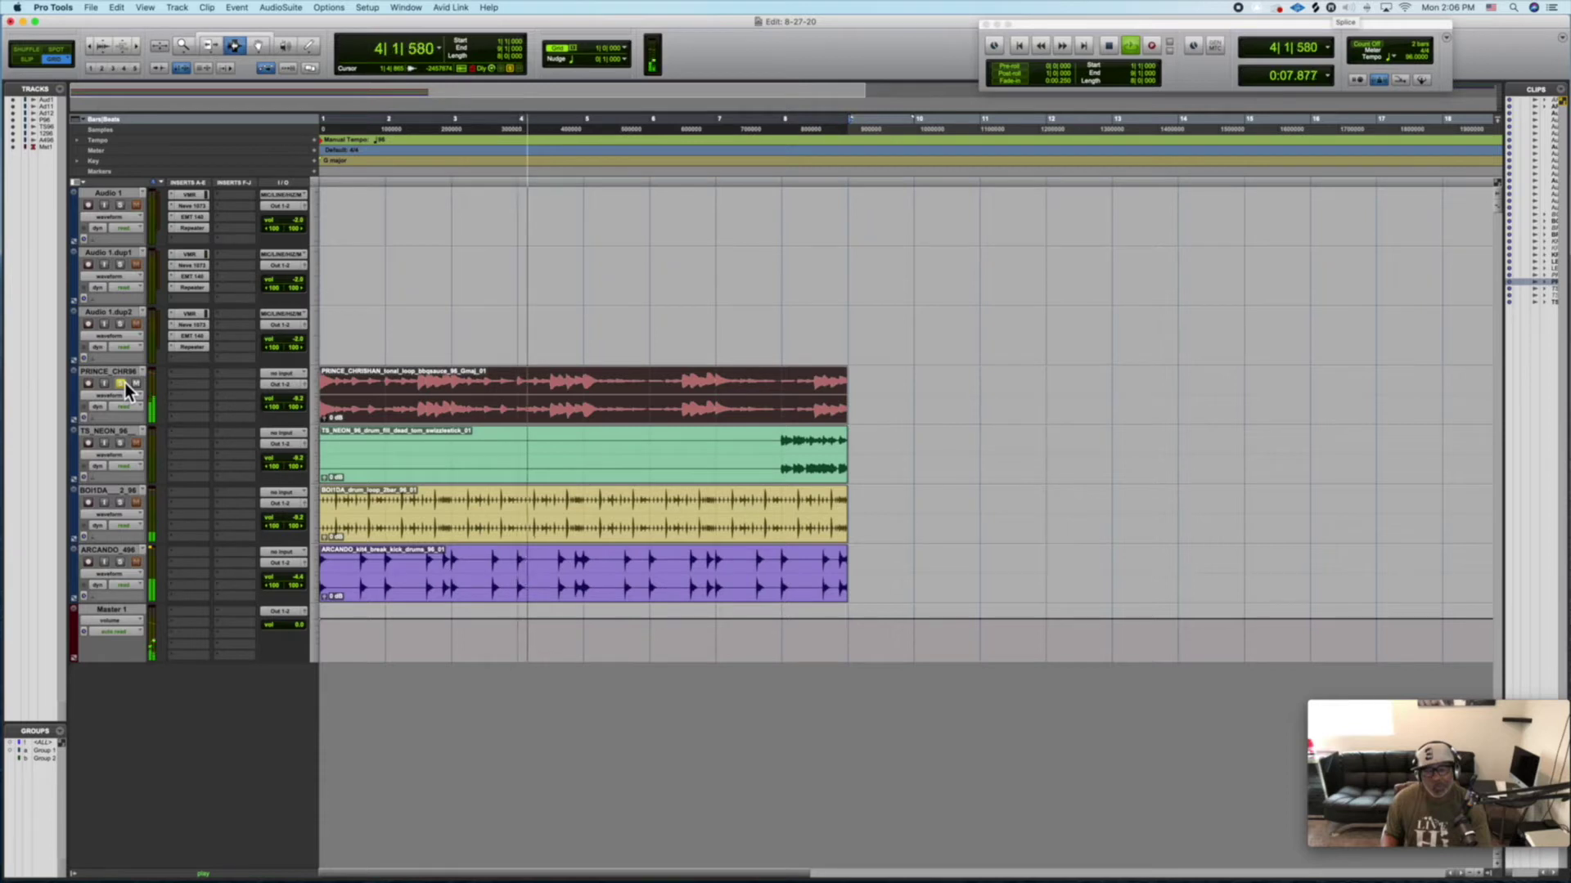
key("space")
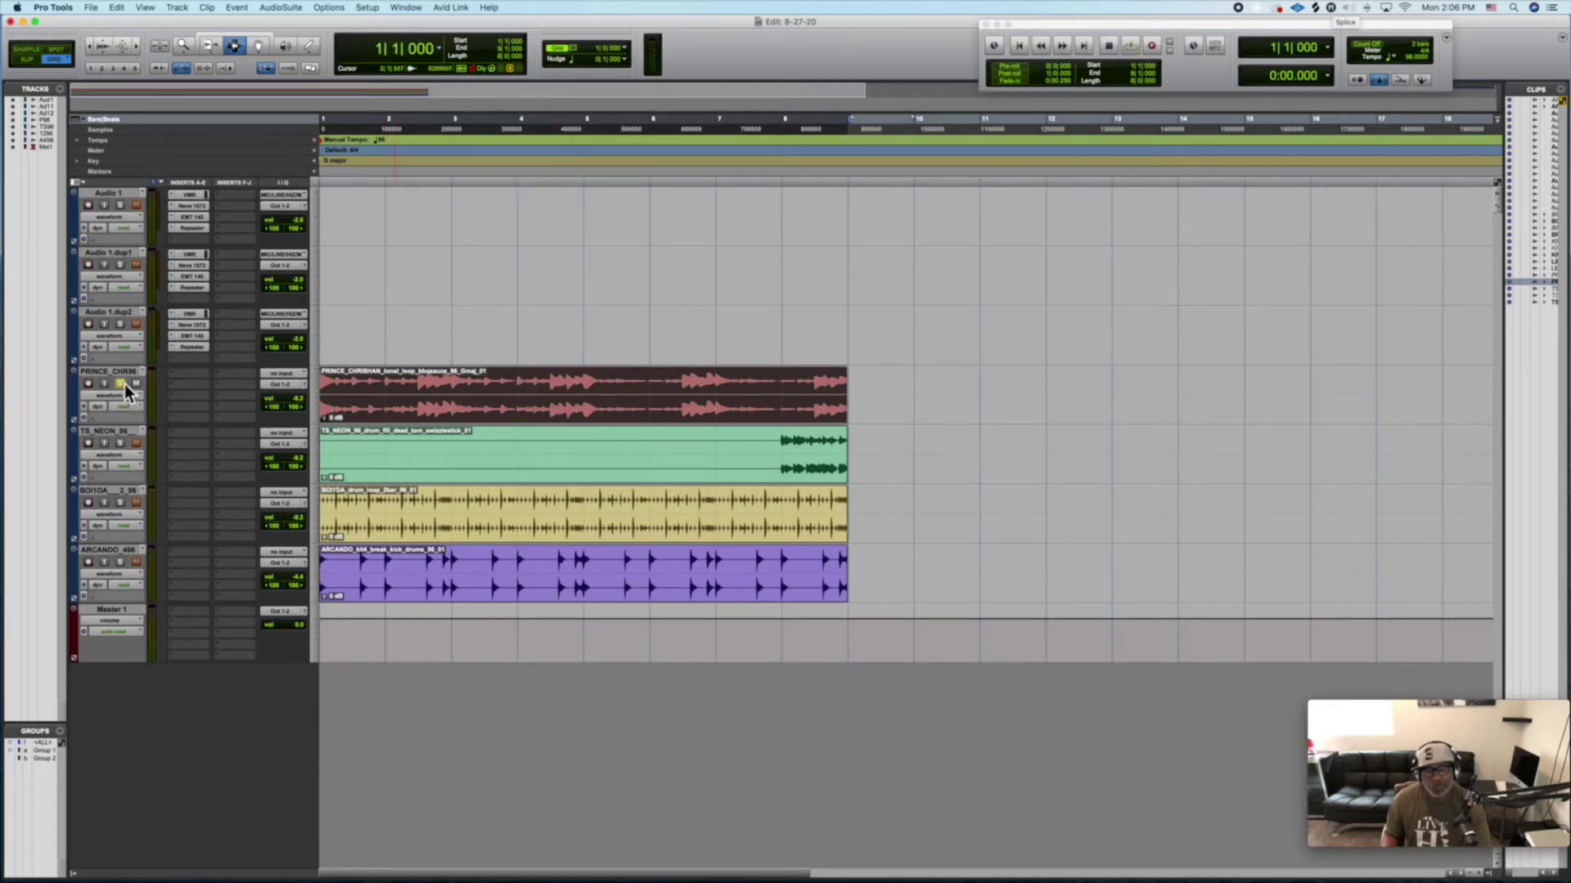
key("space")
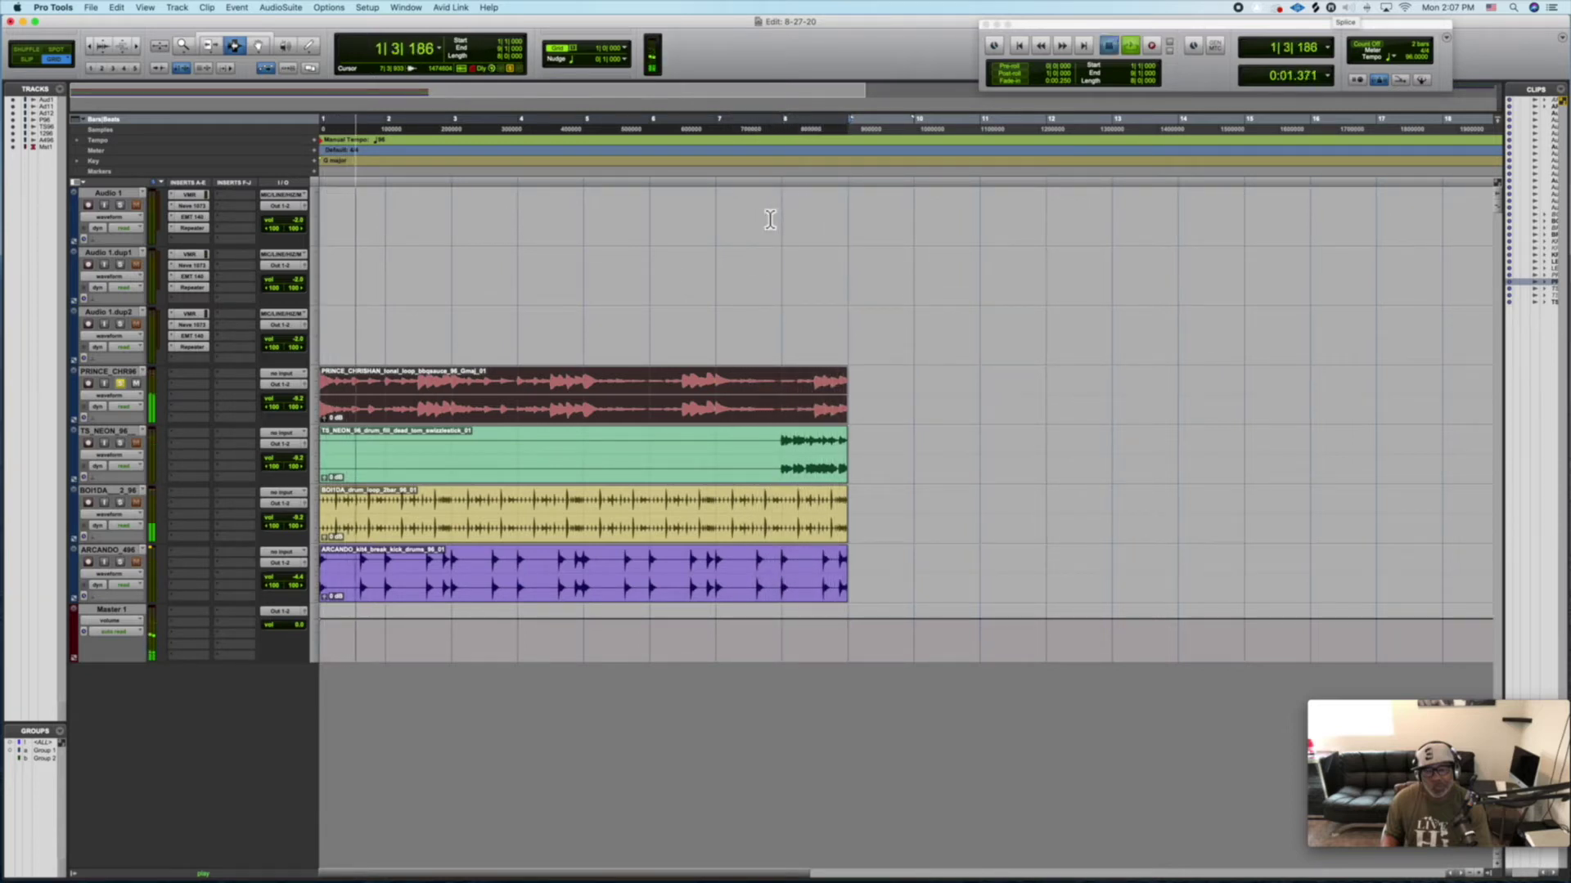
key("space")
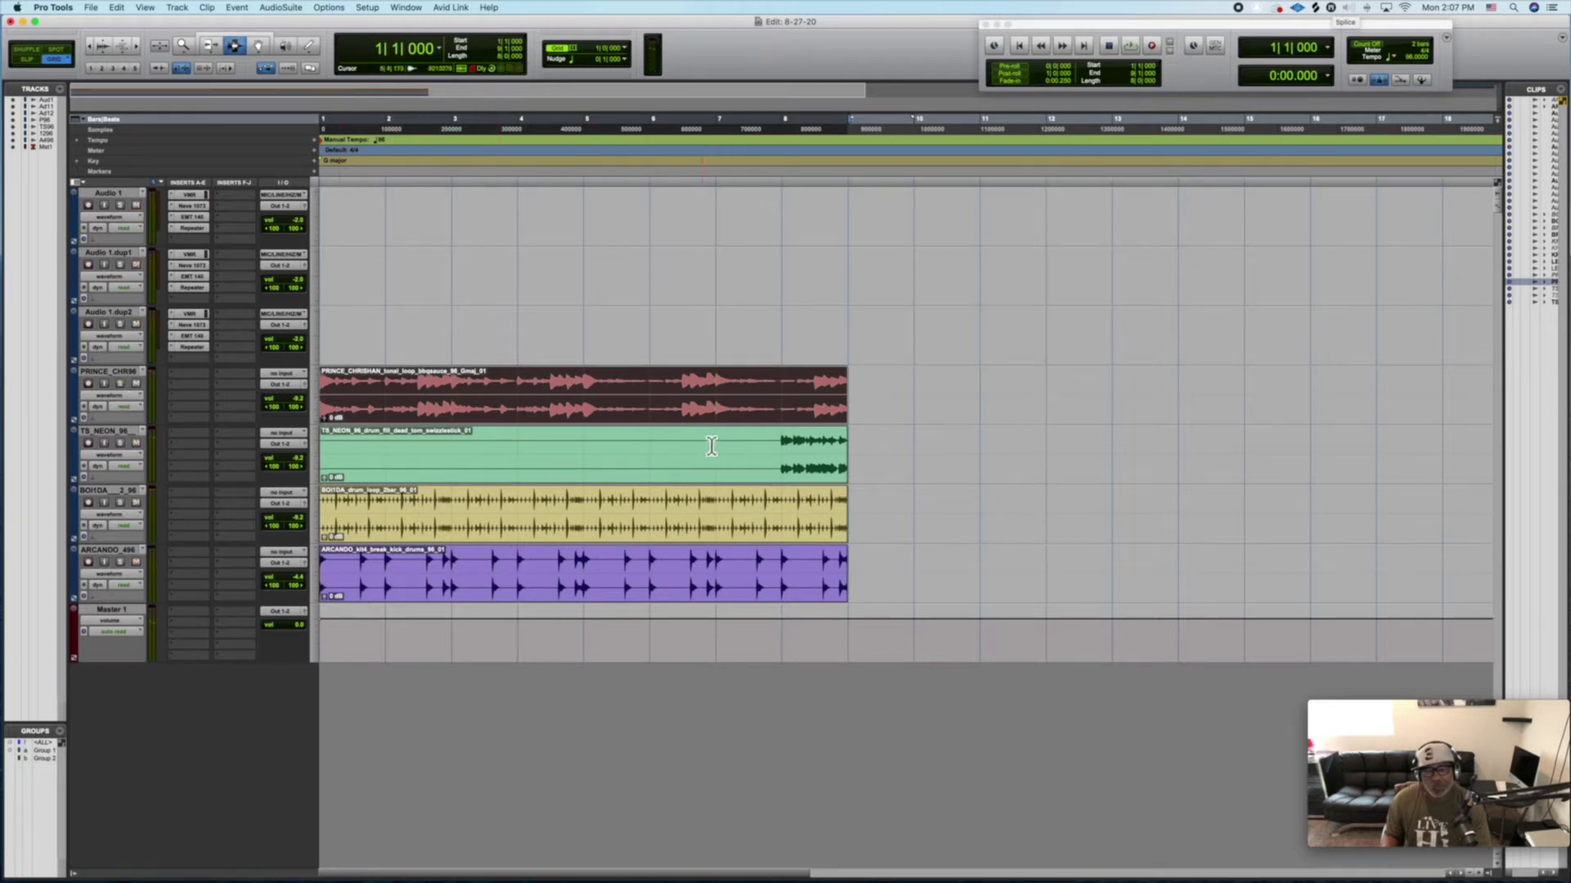
- Solo the TS_NEON drum fill track and audition it from bar 8
left_click(787, 454)
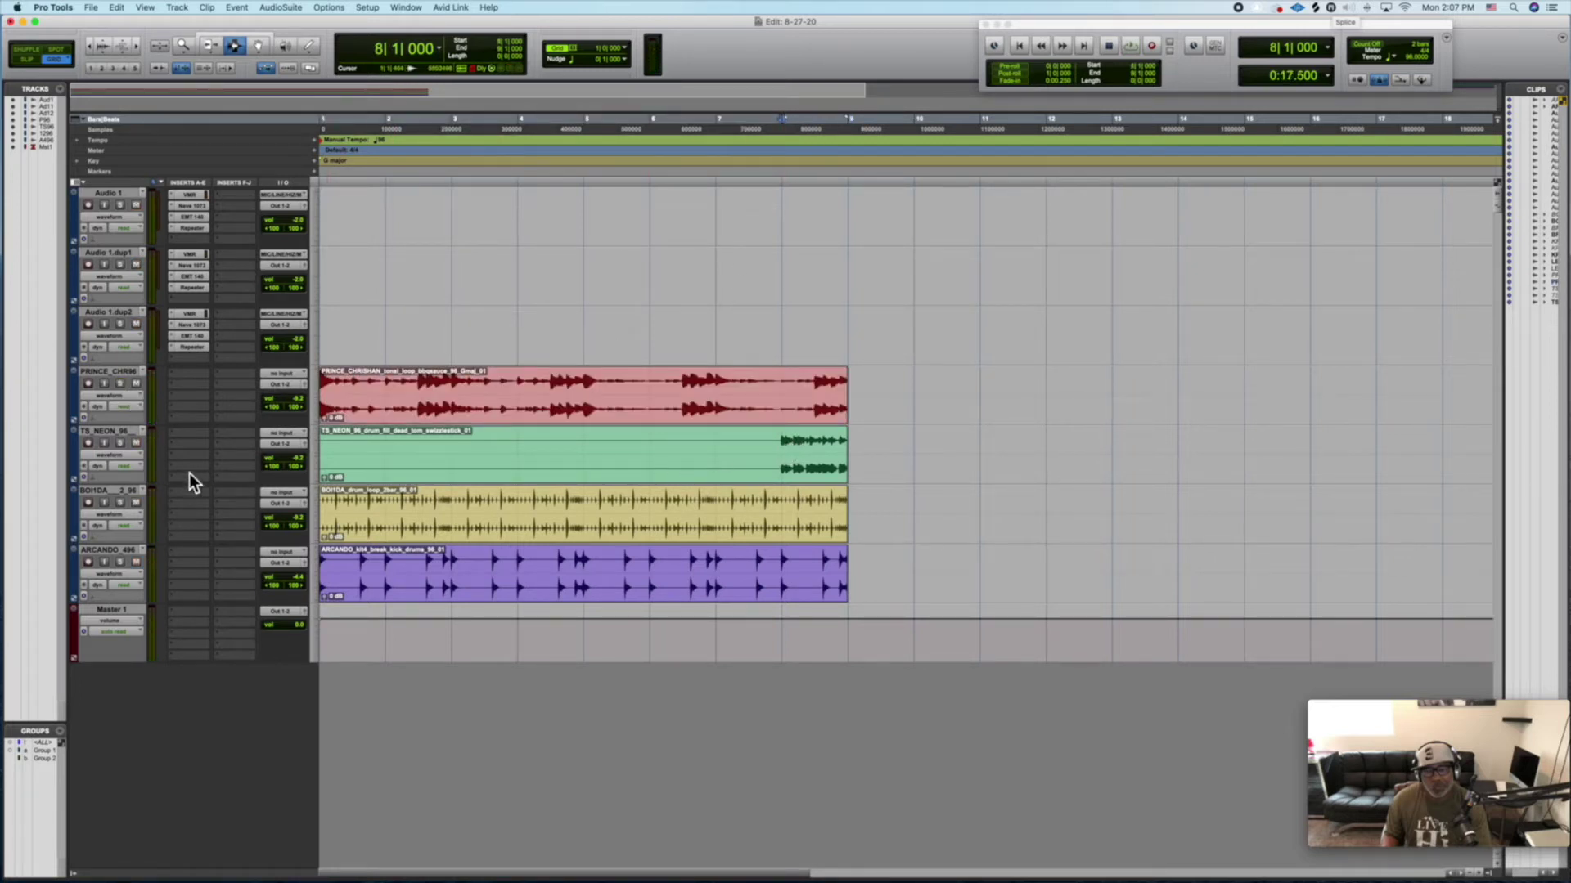
left_click(121, 443)
key("space")
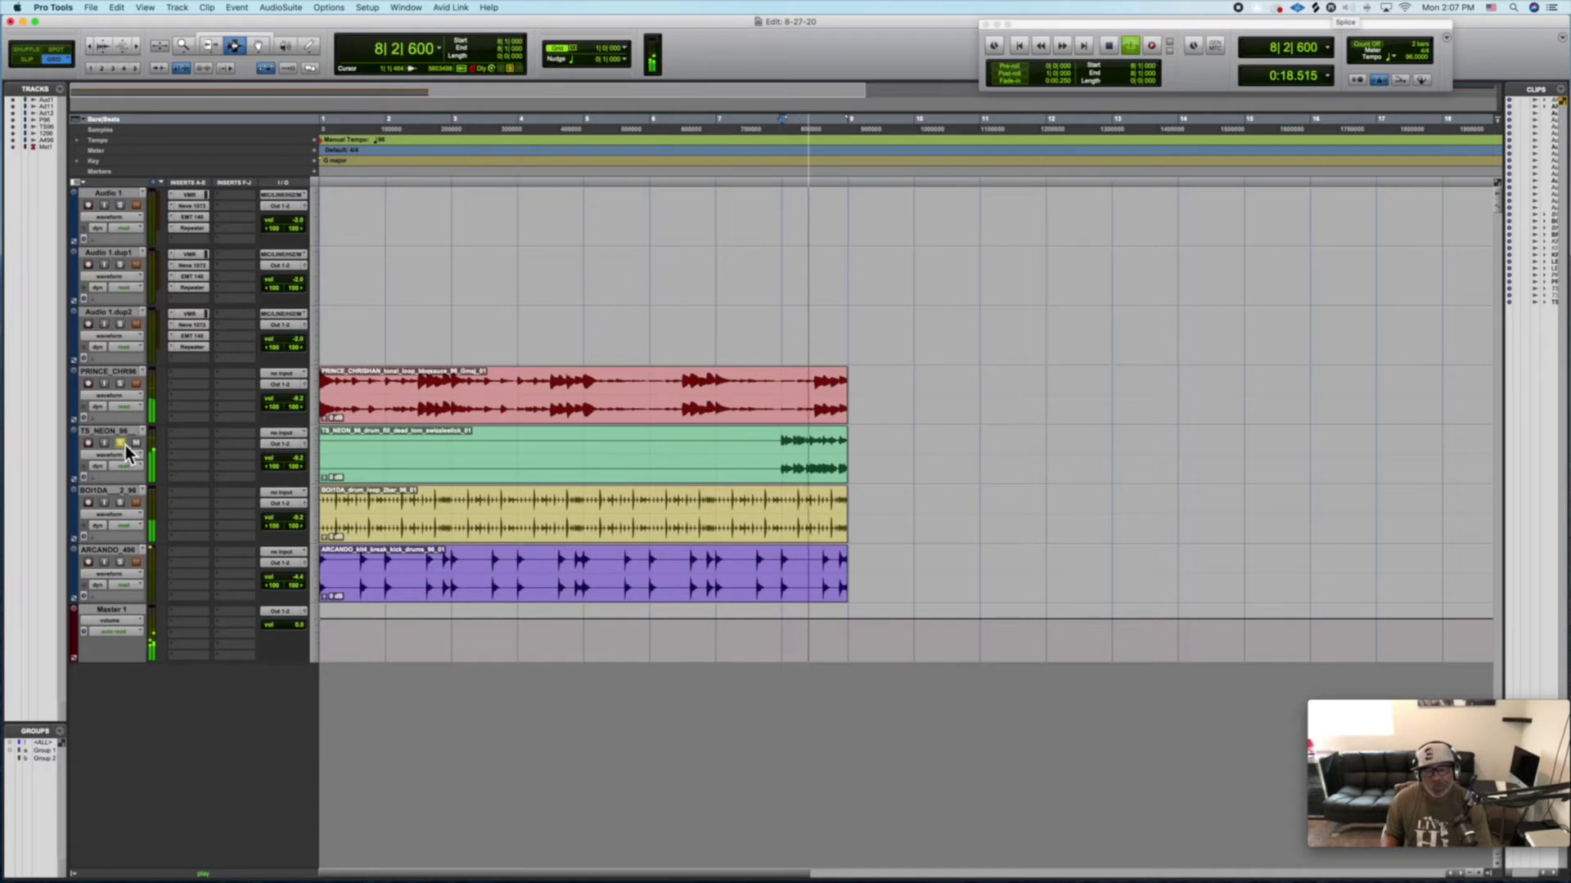
- Solo and audition the BOI1DA drum loop track and the ARCANDO kick drum track in turn
left_click(124, 503)
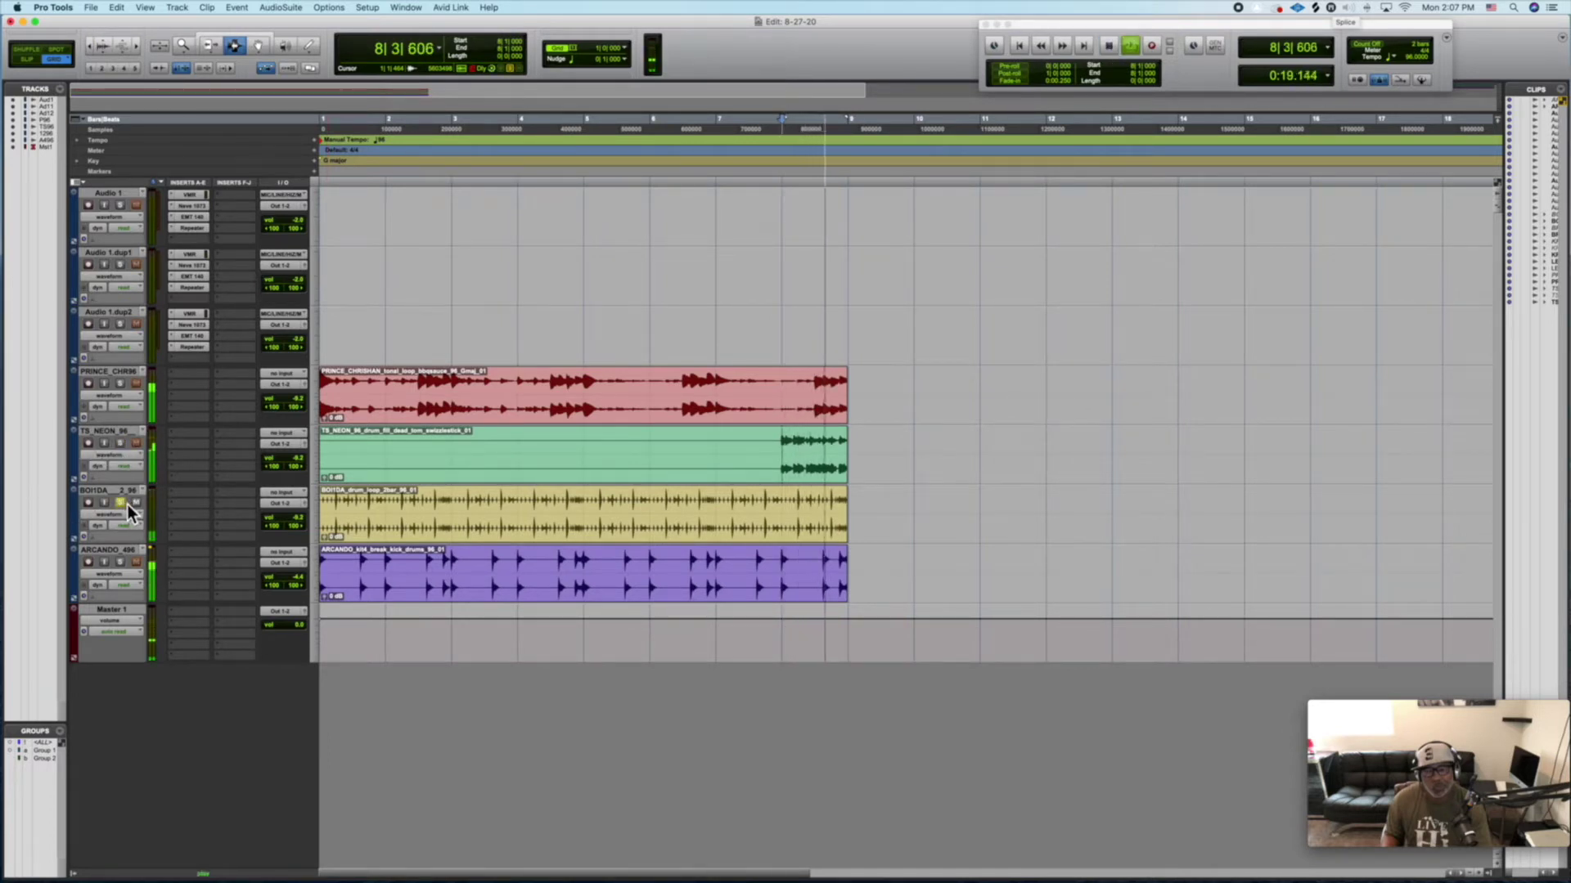
key("space")
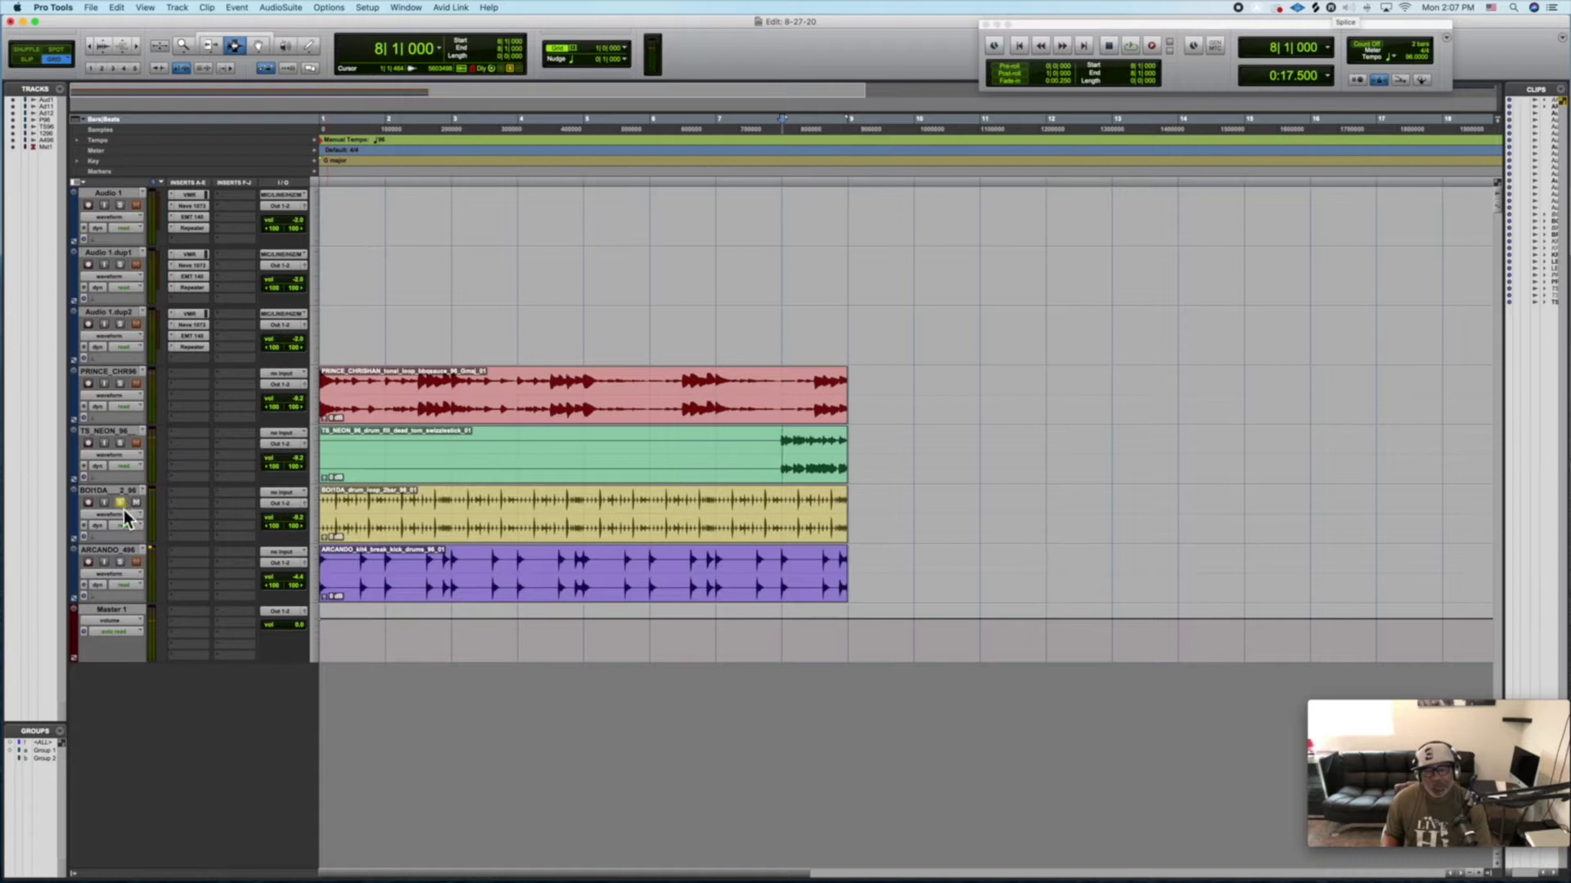
key("space")
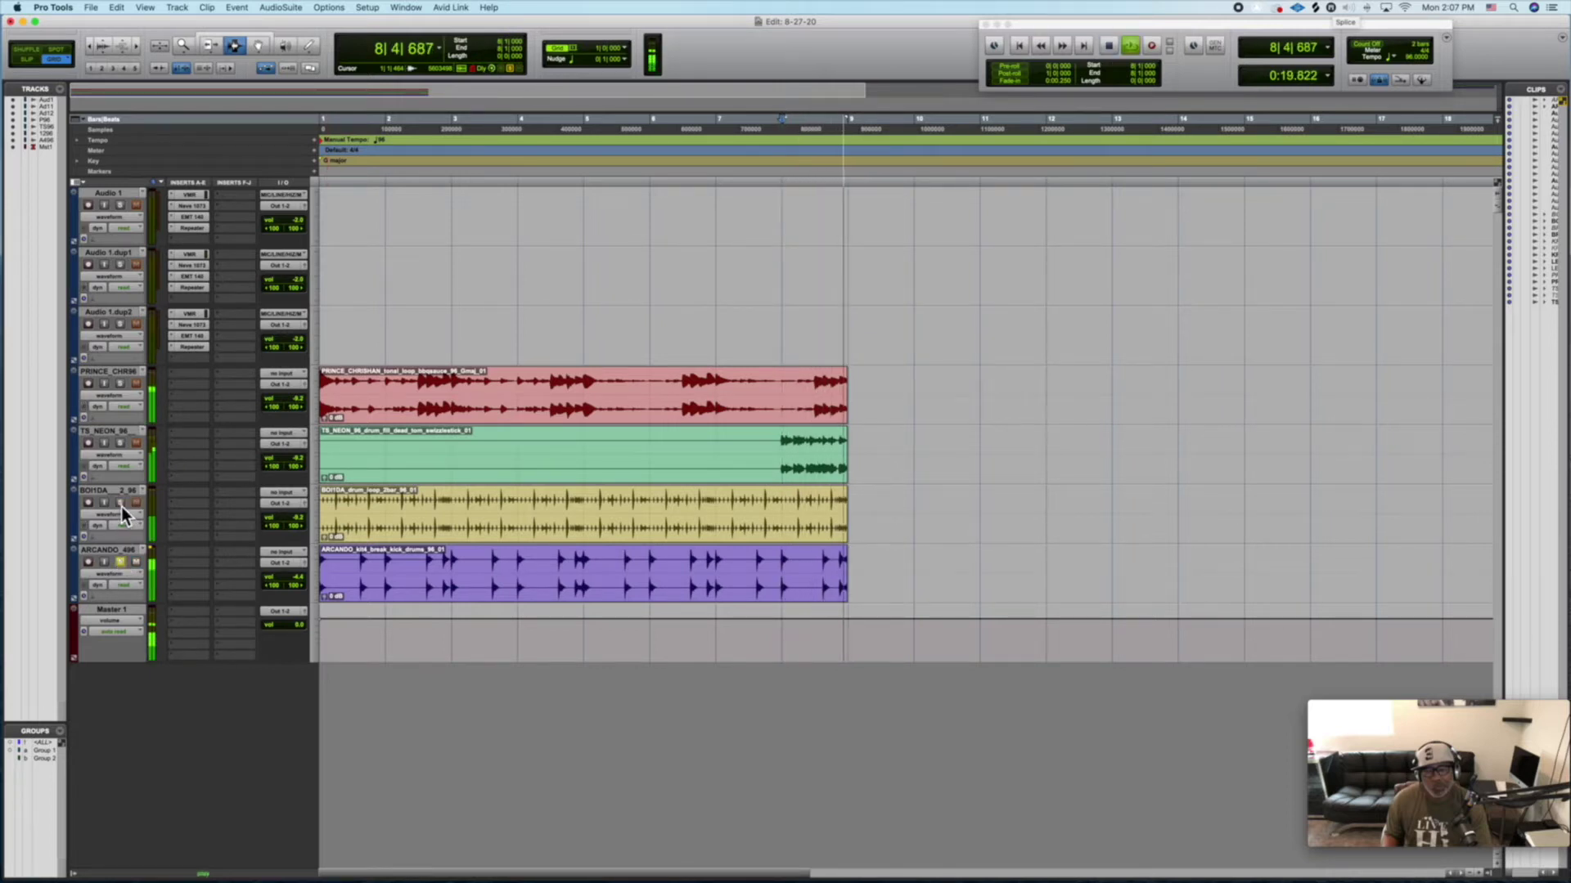
double_click(481, 587)
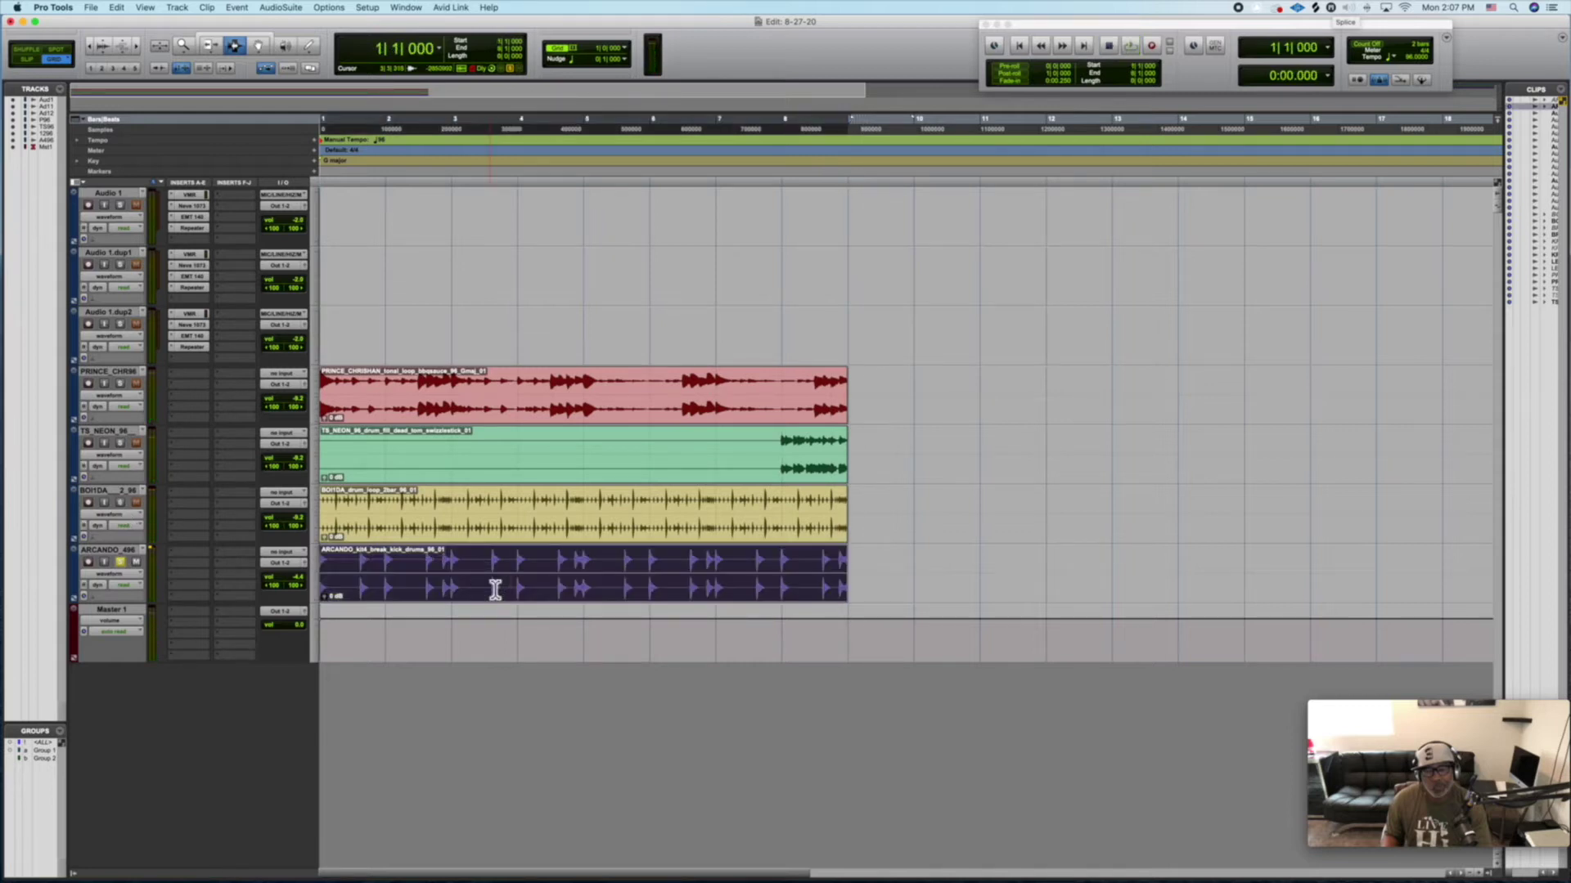
key("space")
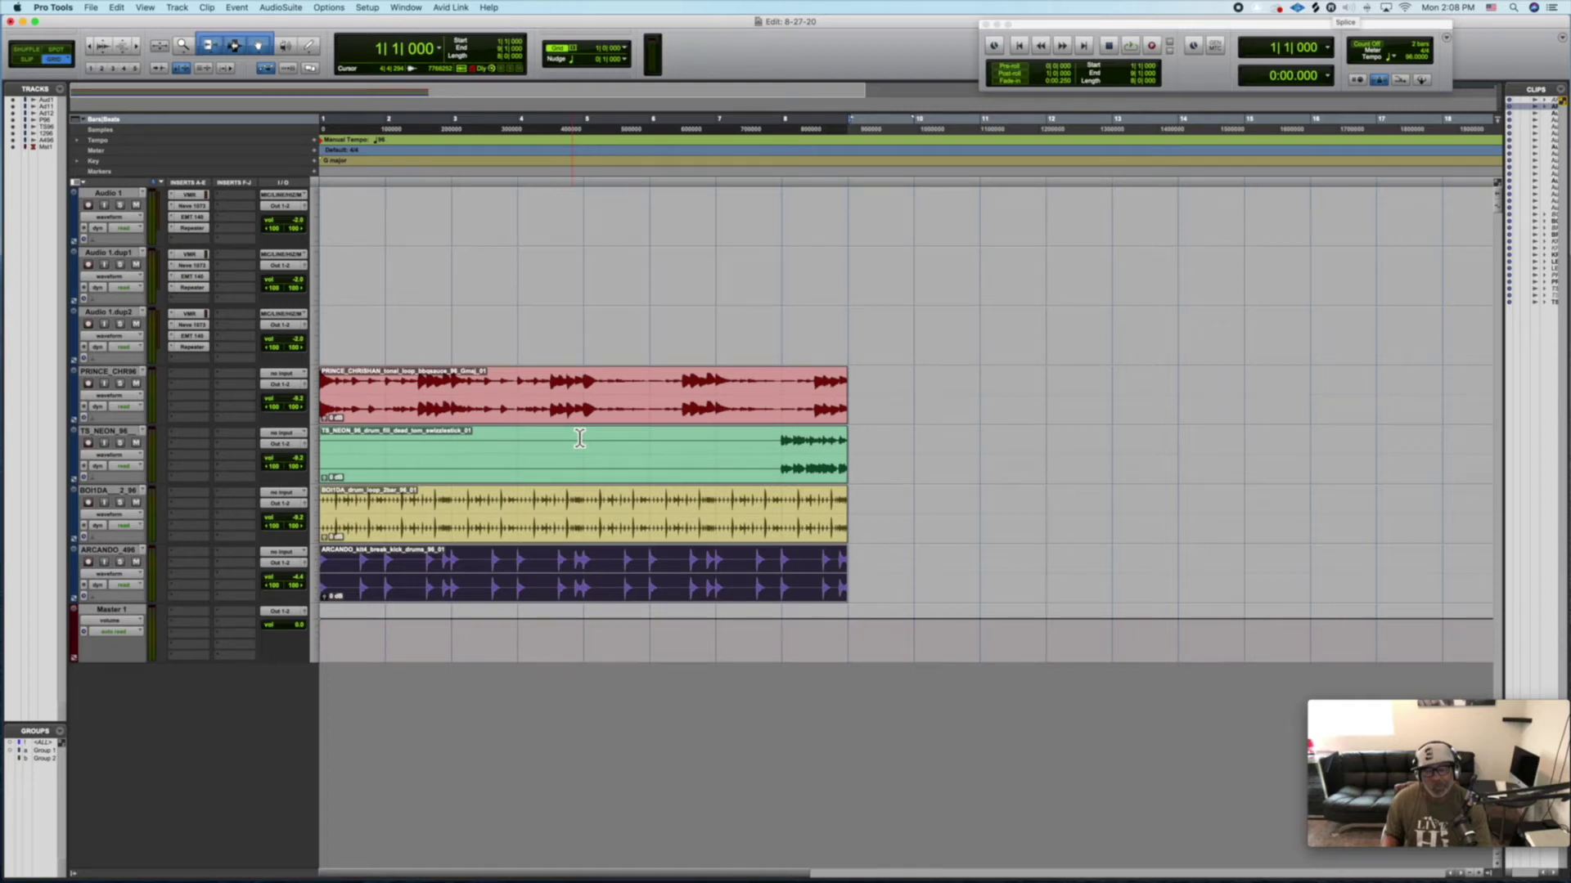
- Duplicate the PRINCE, TS_NEON, BOI1DA and ARCANDO loop clips together three times, one after another along the timeline
left_click(609, 409)
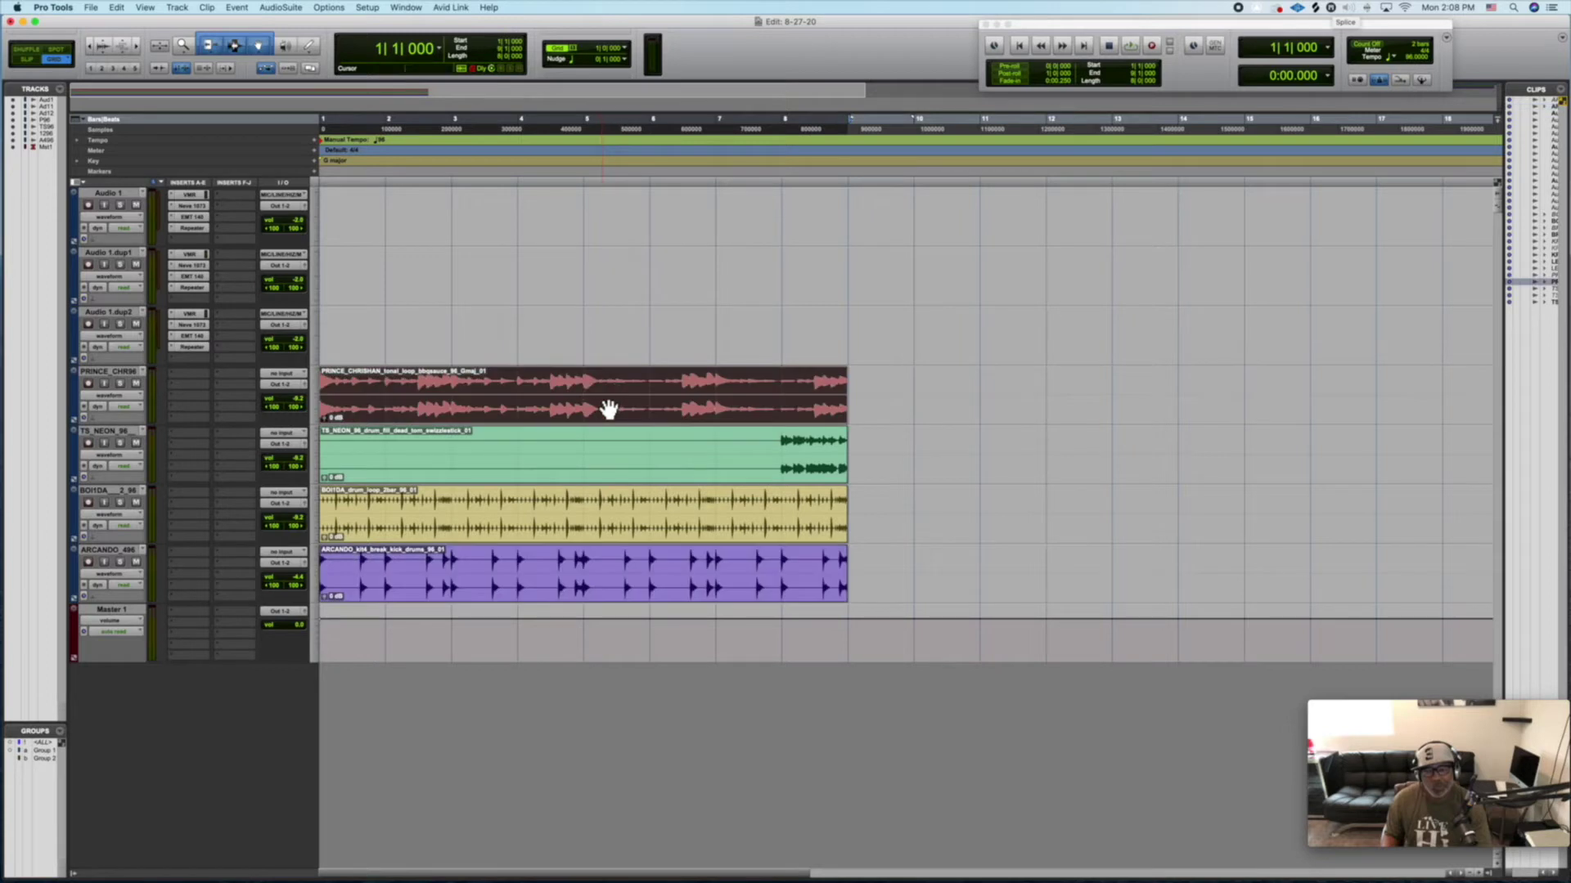
left_click(618, 460, "shift")
left_click(626, 538, "shift")
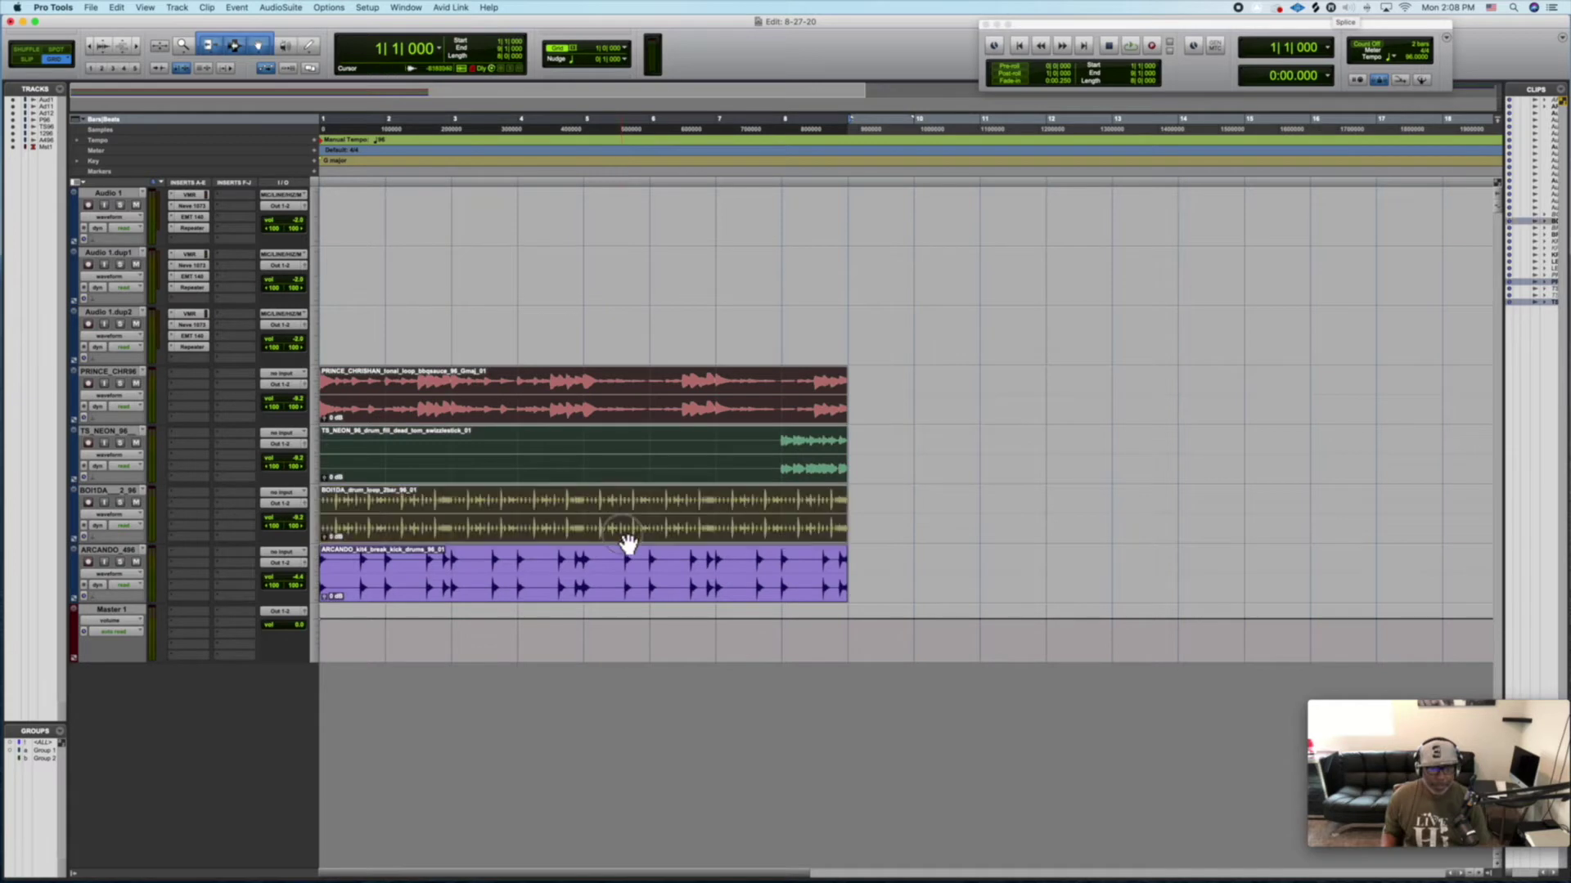
left_click(636, 589, "shift")
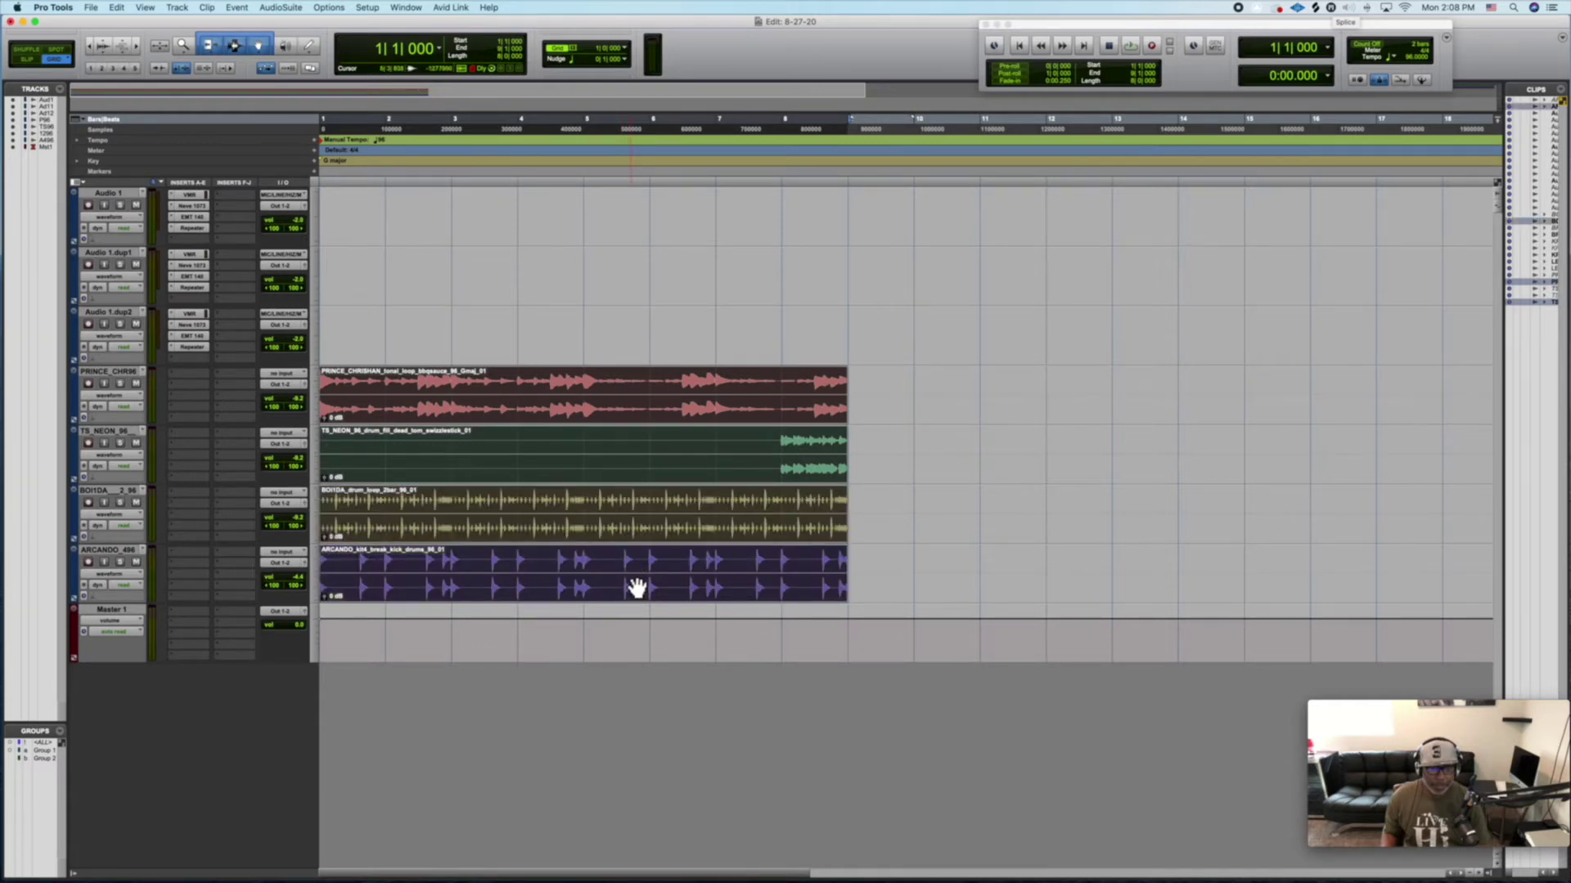
key("r")
key("r")
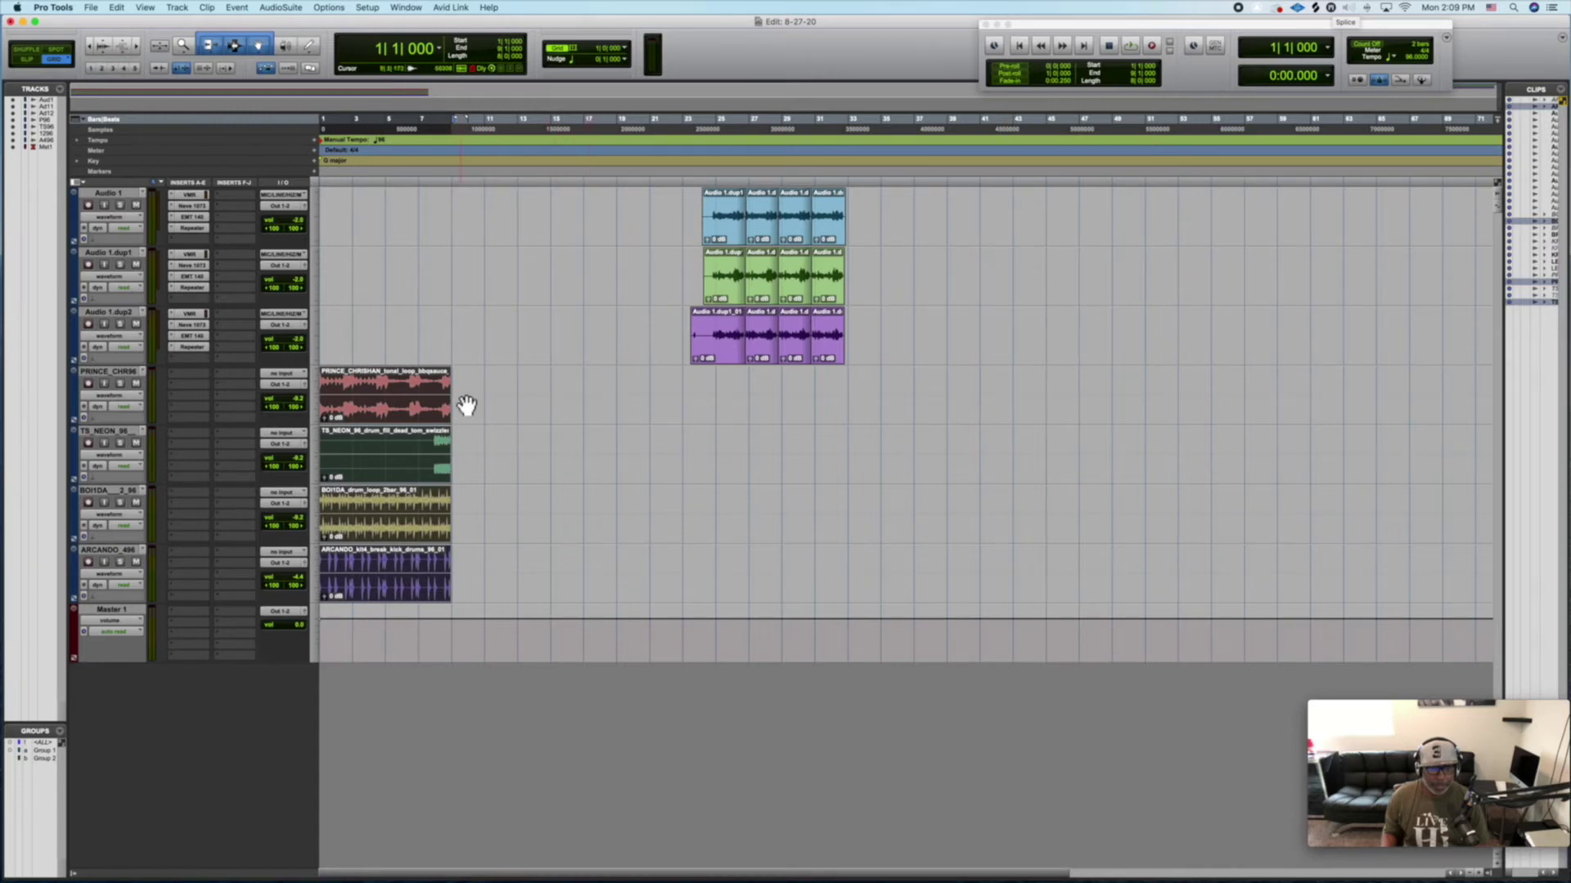
key("super+d")
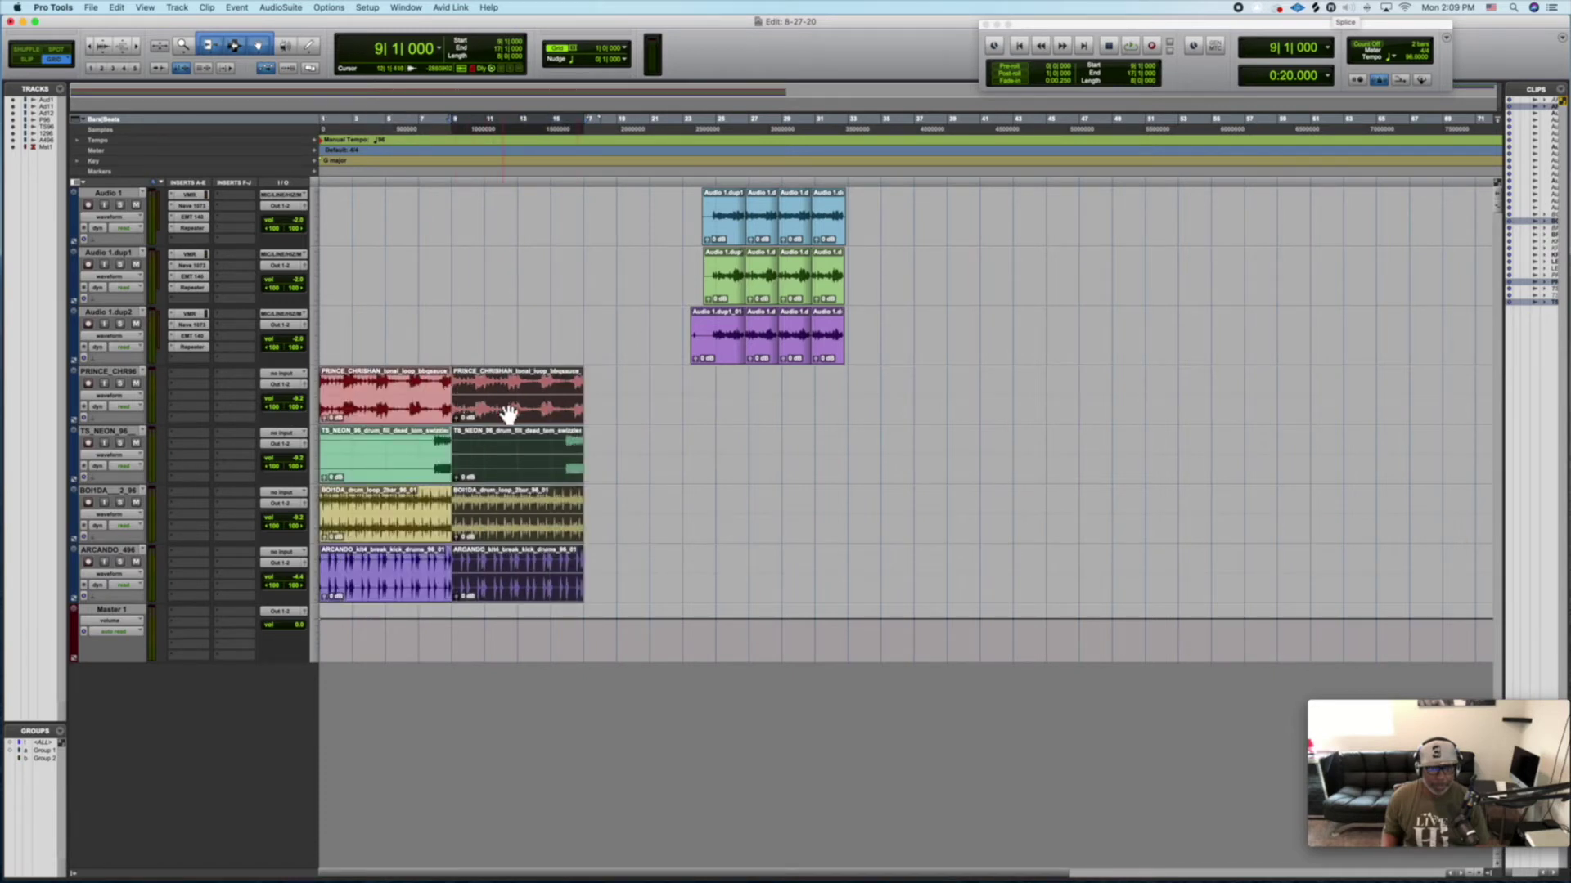
key("super+d")
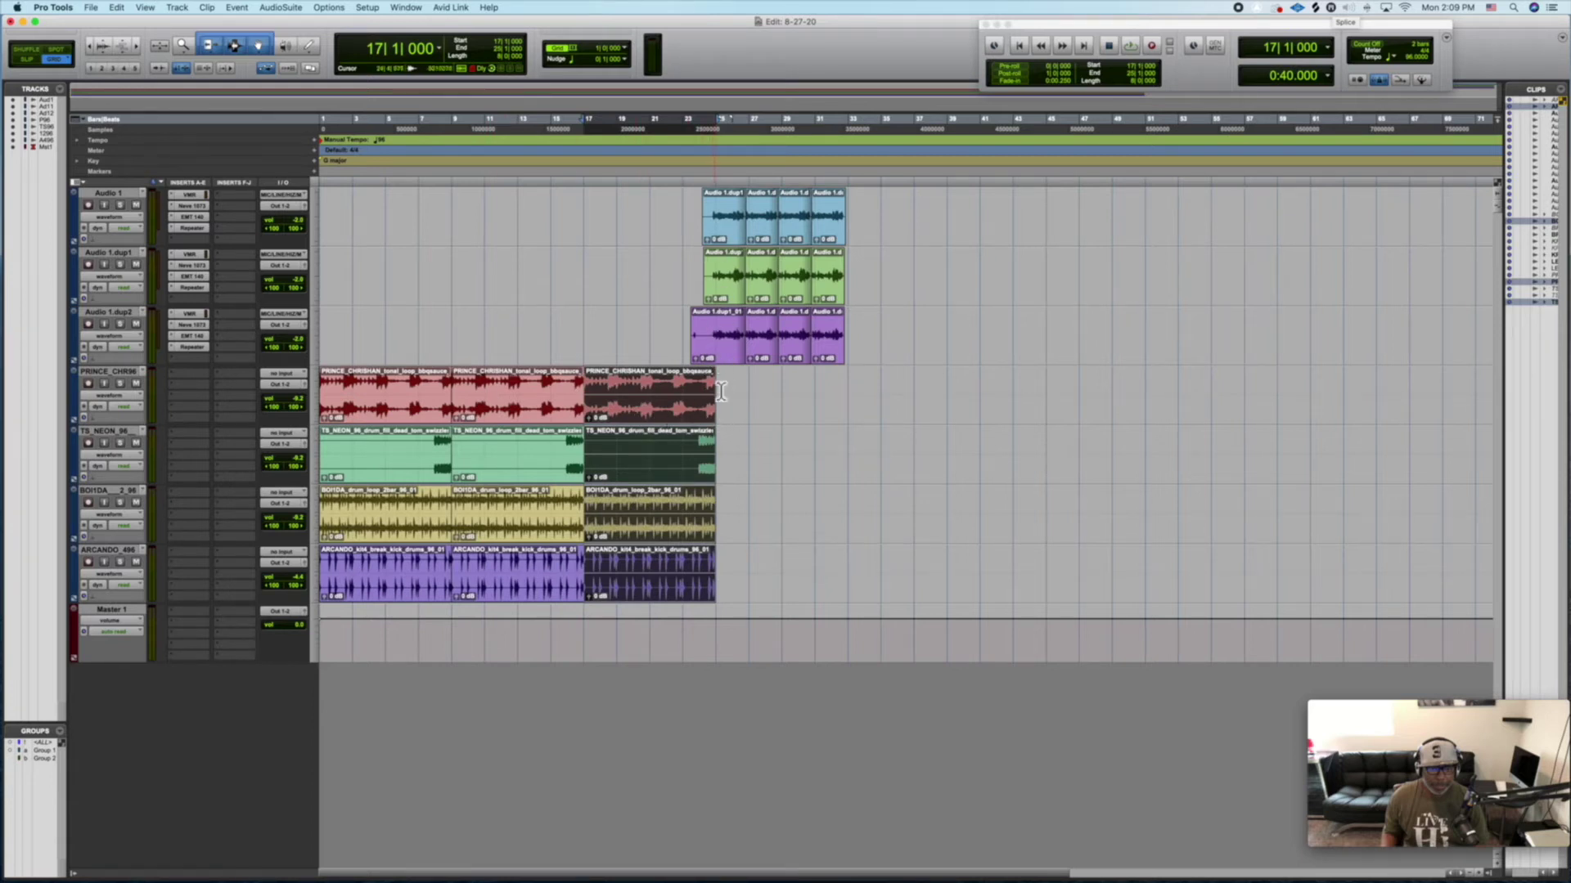
key("super+d")
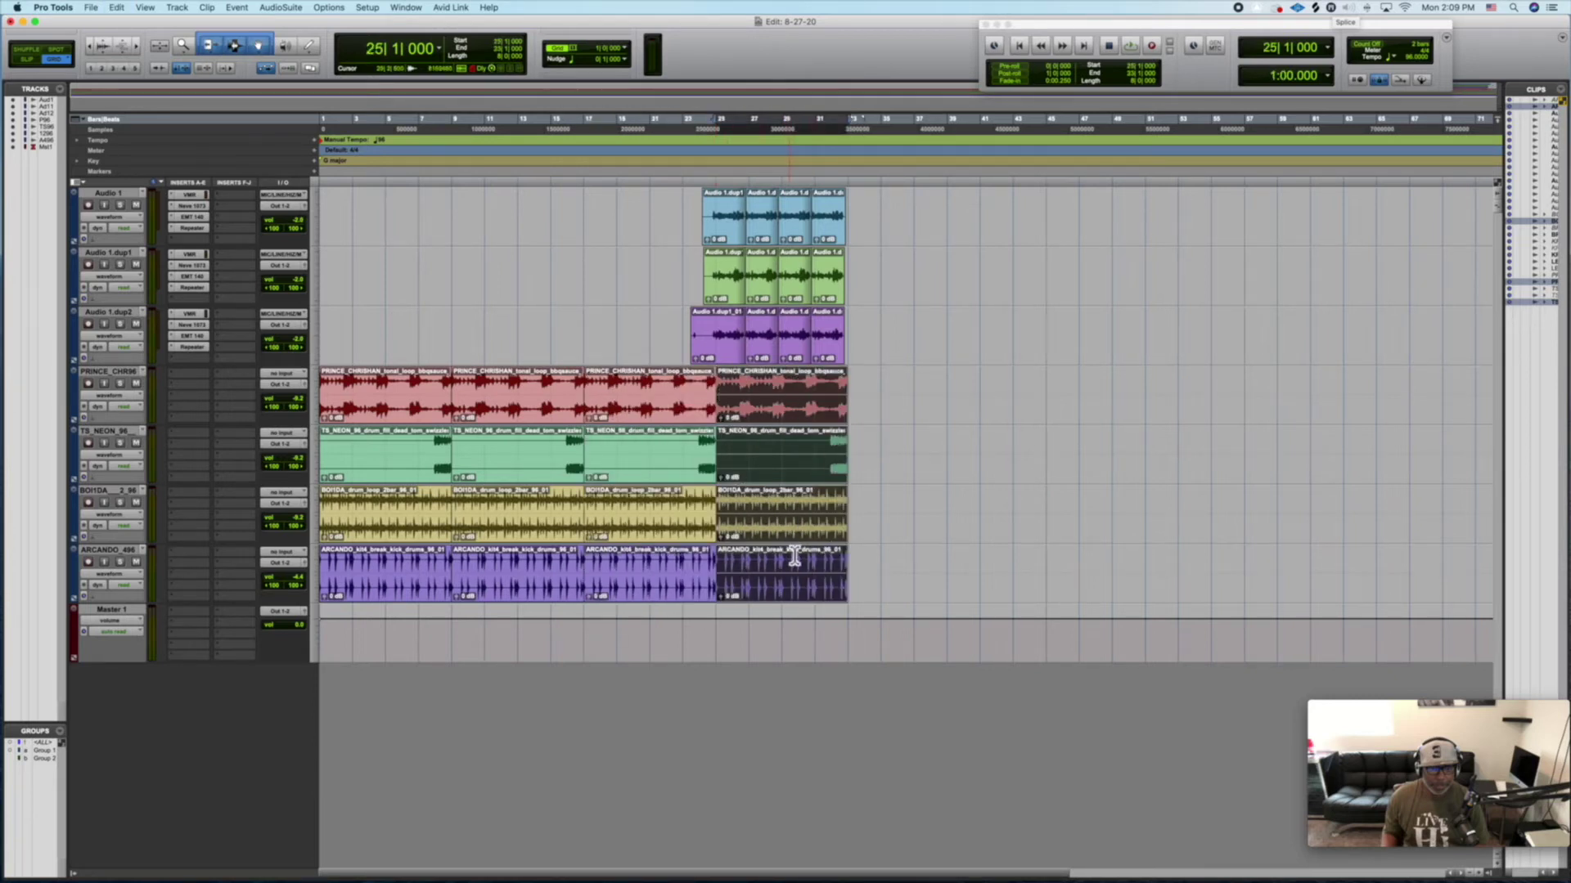
- Play the four looped tracks together from bar 1 to hear the extended arrangement
left_click(381, 420)
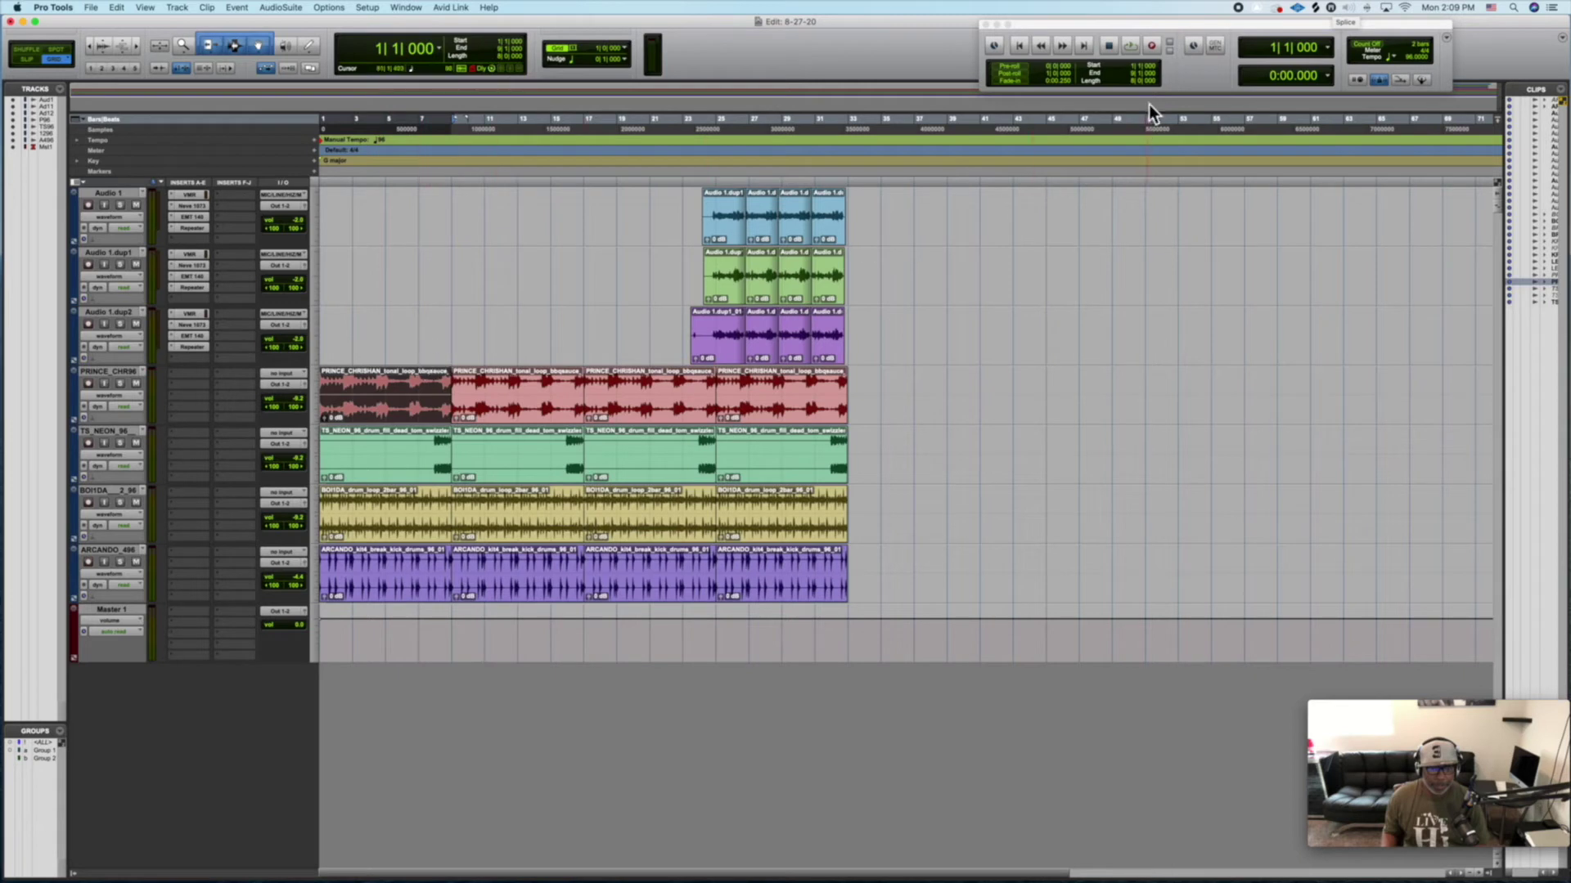
left_click(1131, 47)
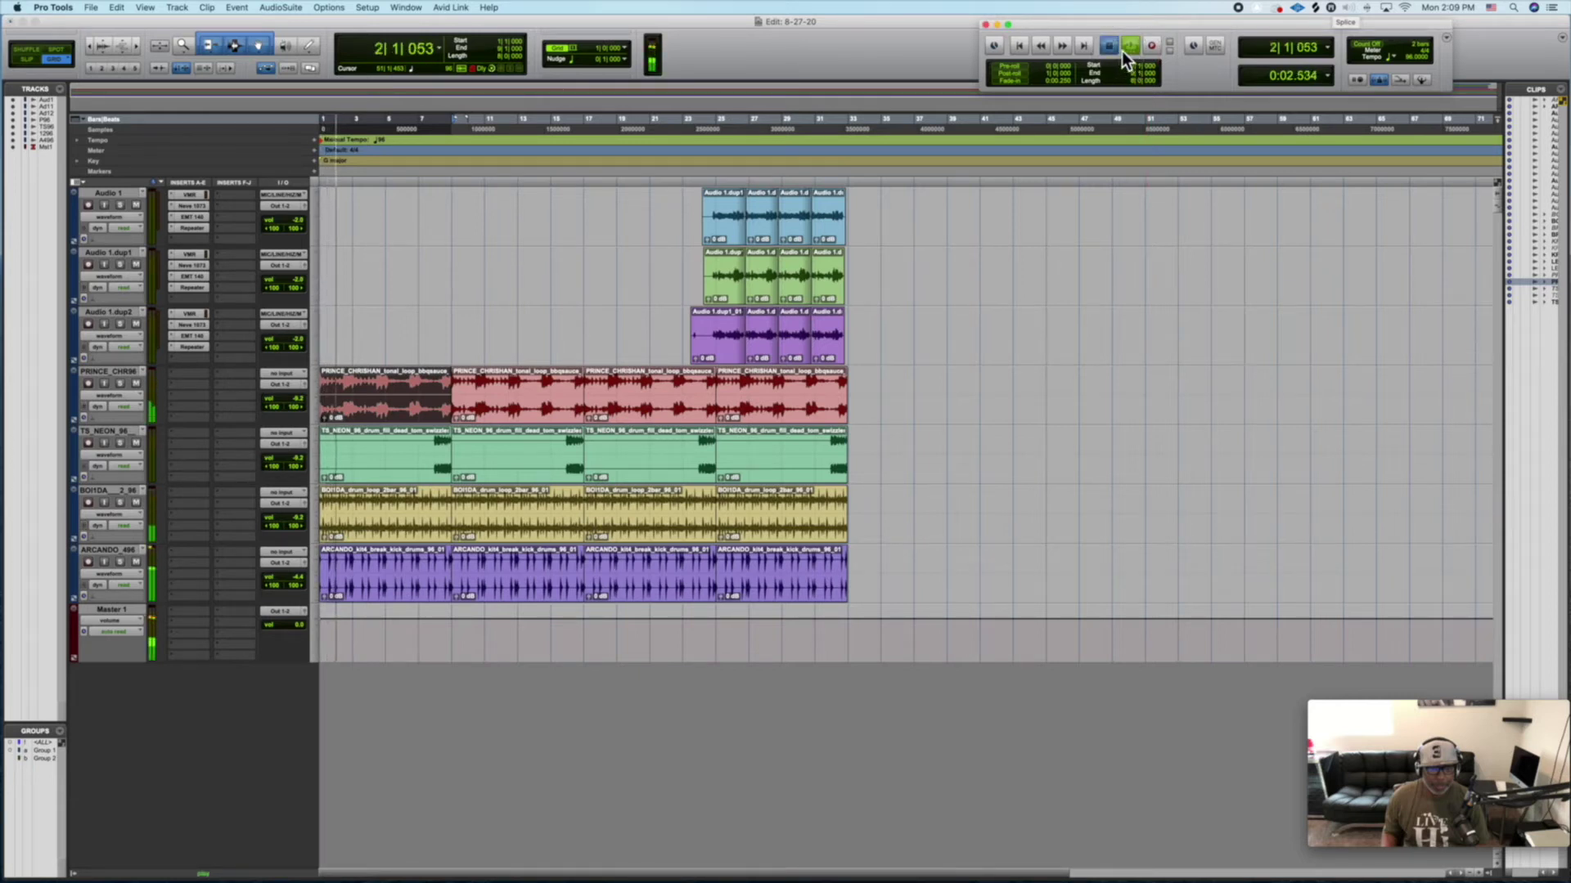
left_click(1130, 49)
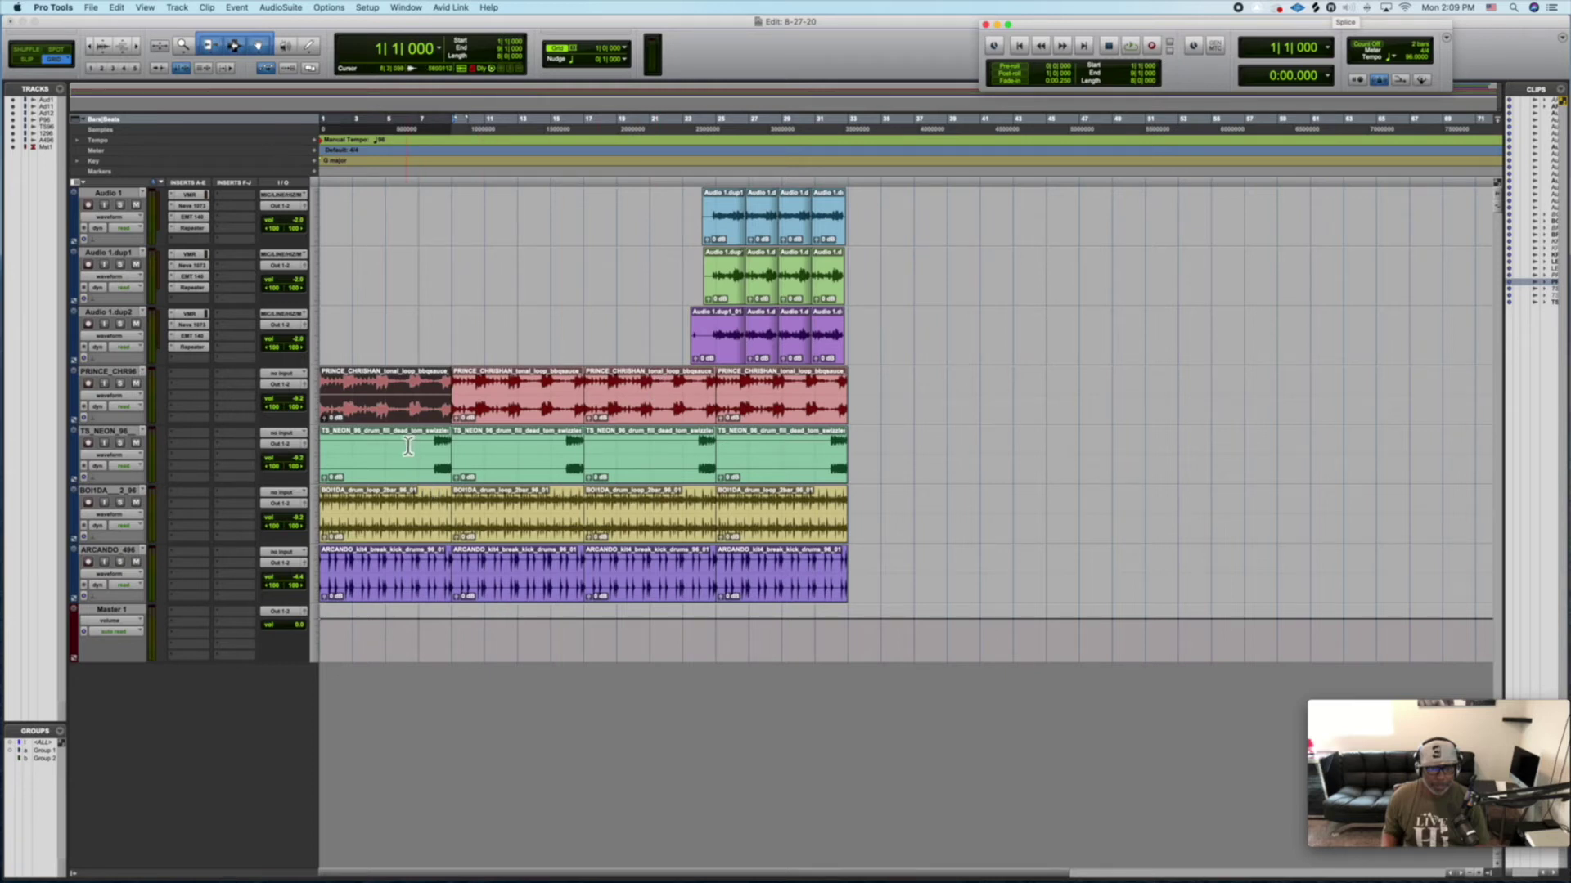
- Mute all four loop tracks, bring back only the PRINCE_CHR96 tonal loop, and play it from the start
left_click(138, 384)
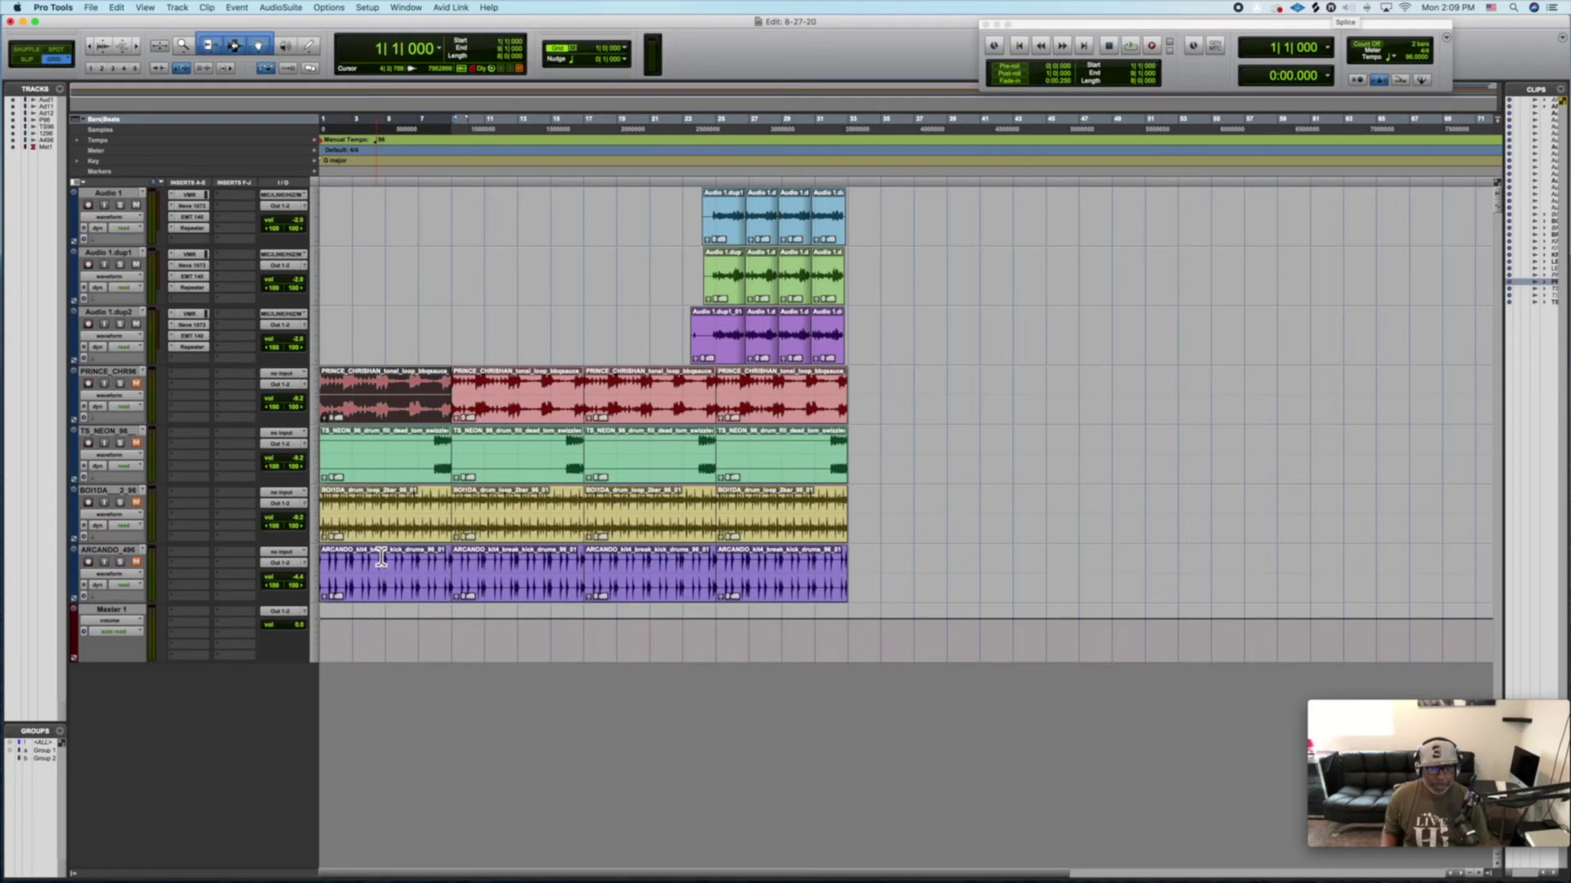
key("space")
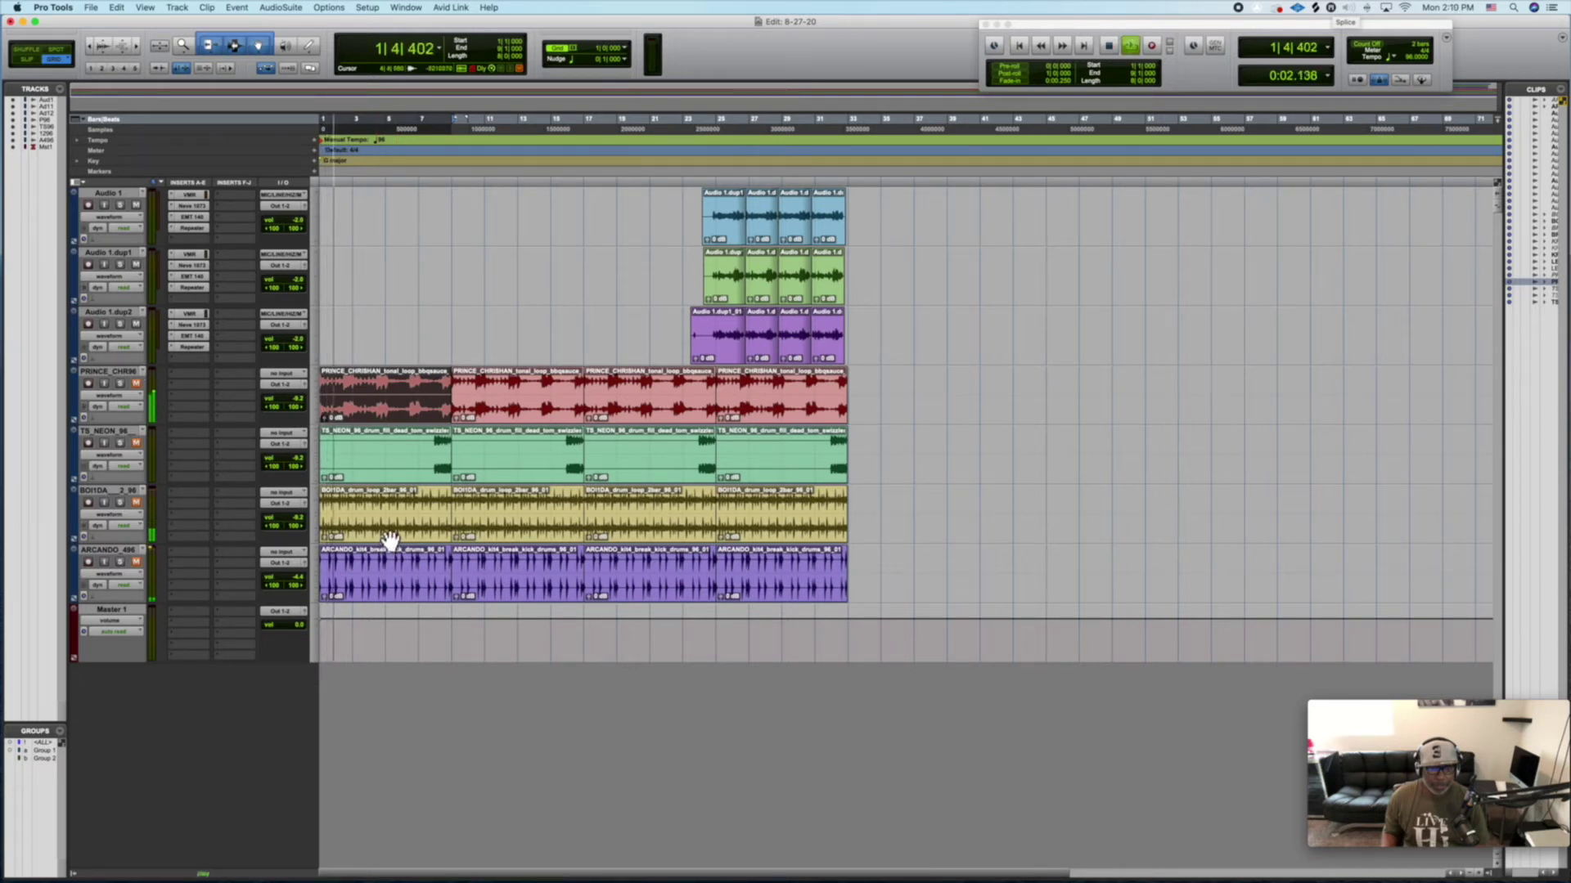
left_click(139, 385)
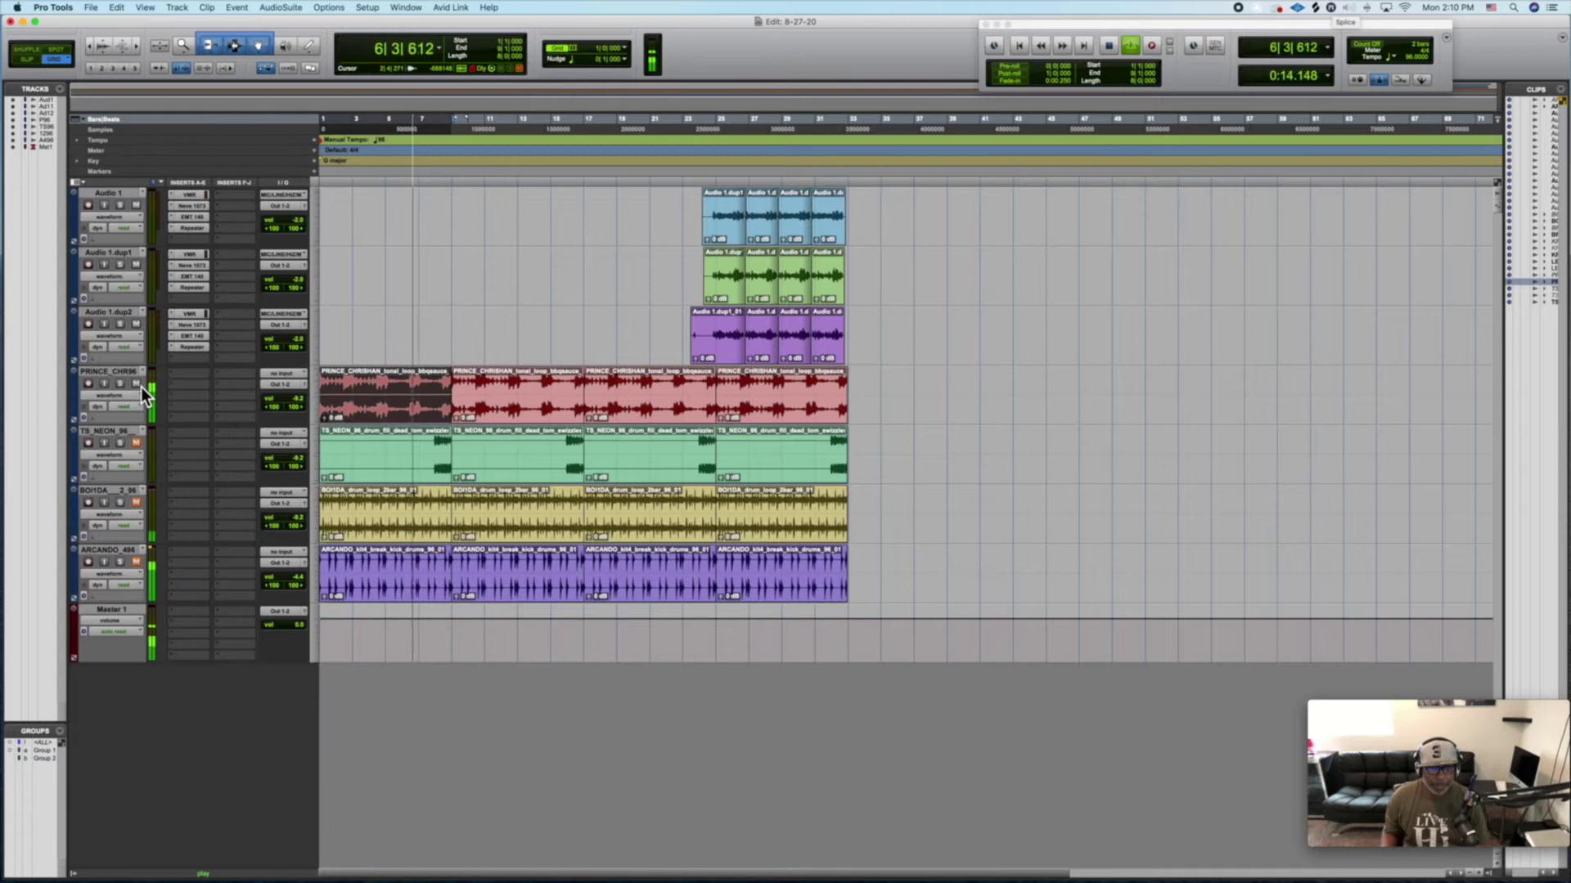
left_click(137, 443)
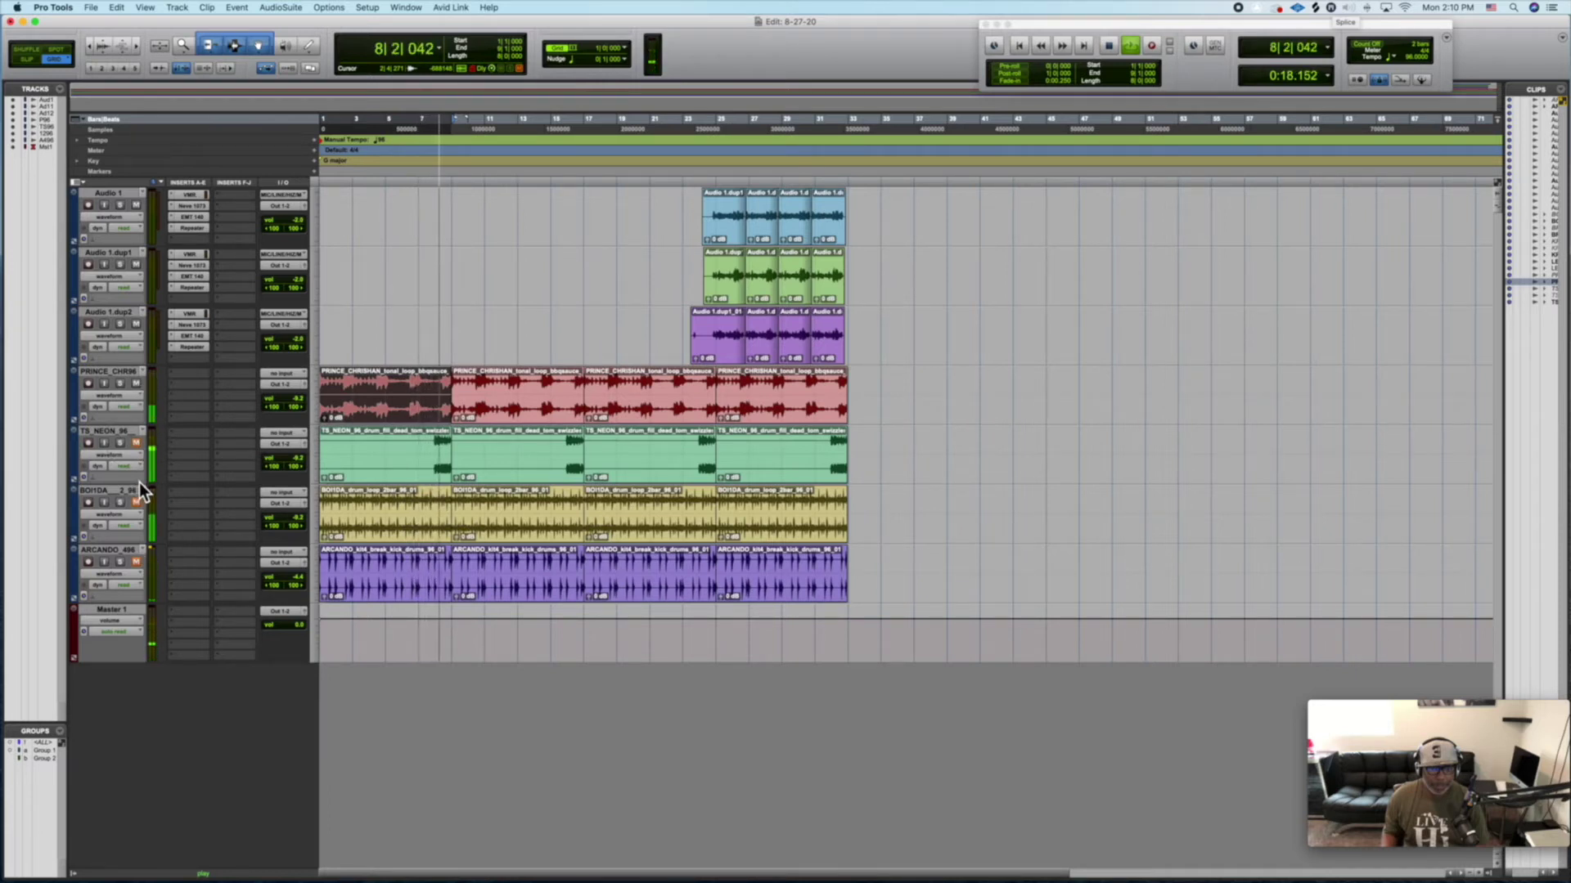
key("space")
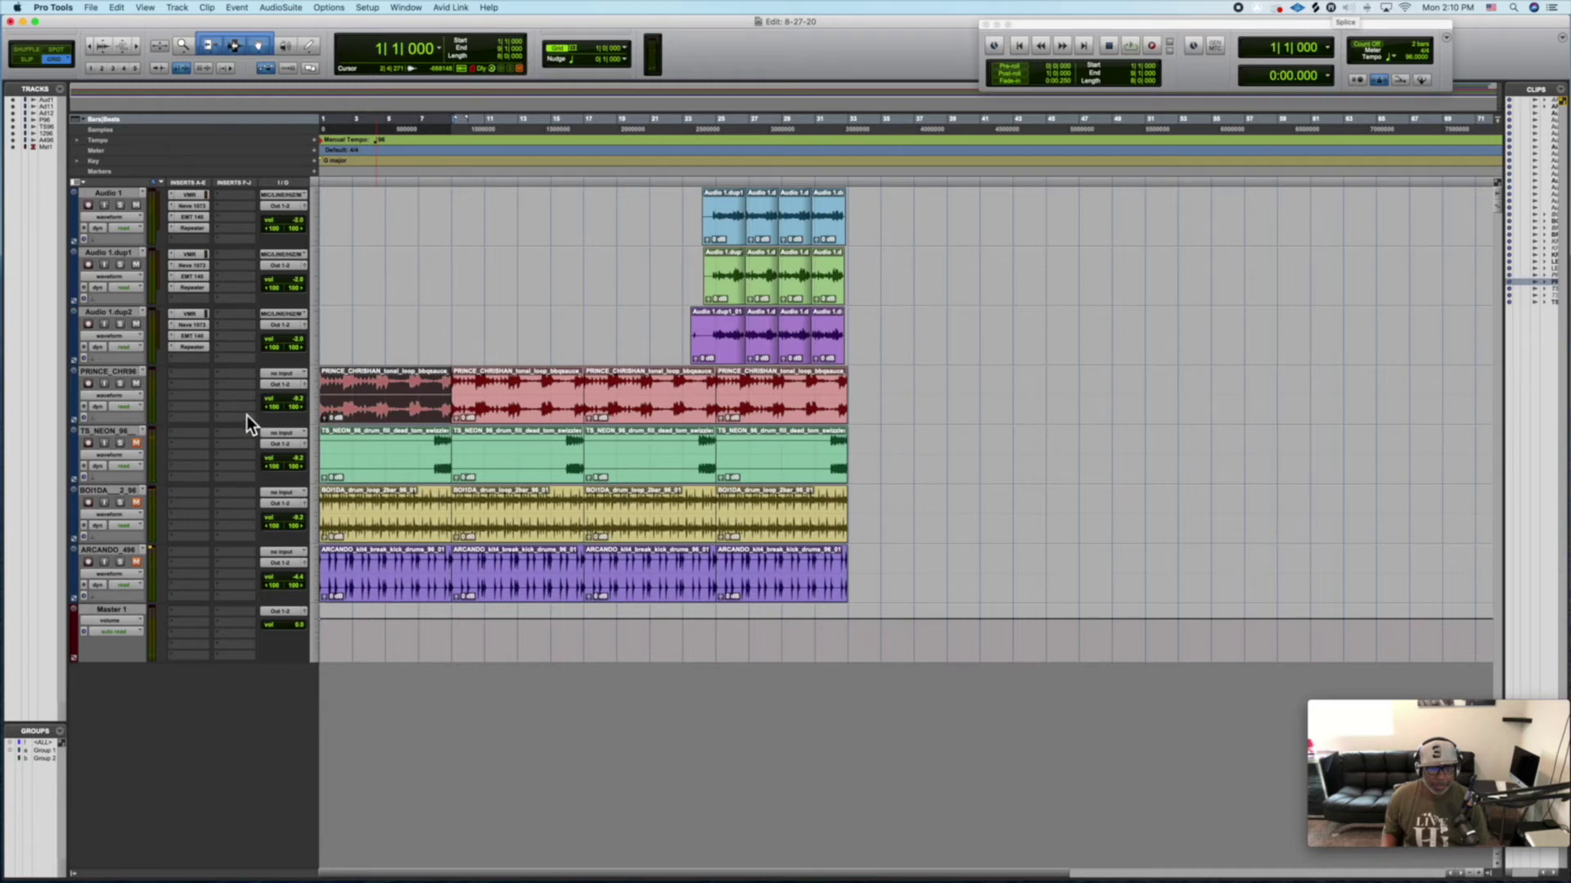
key("space")
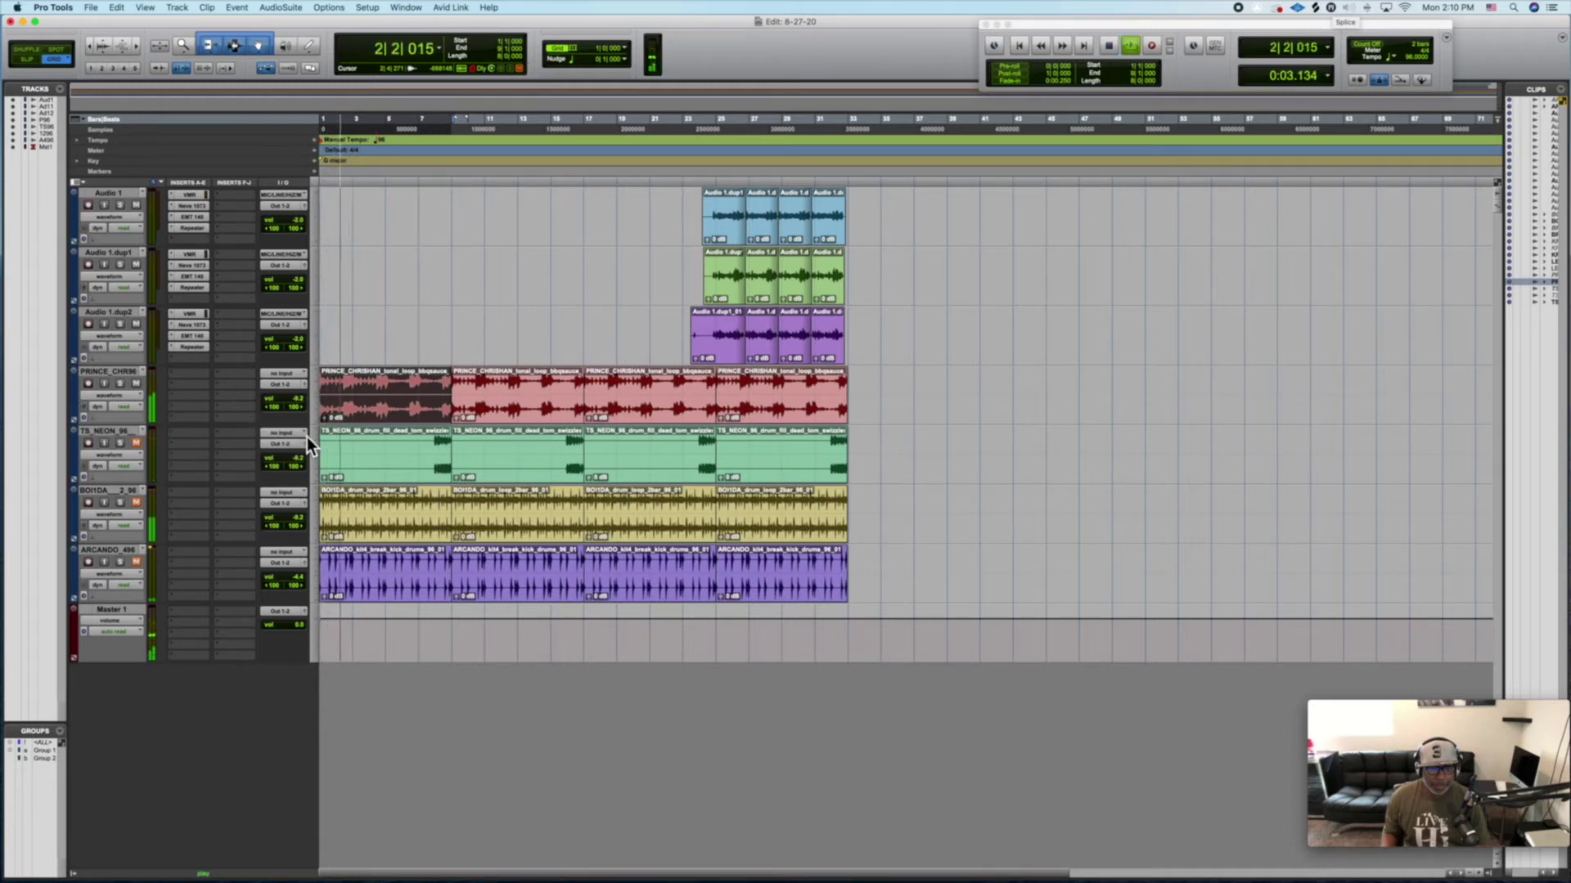
key("space")
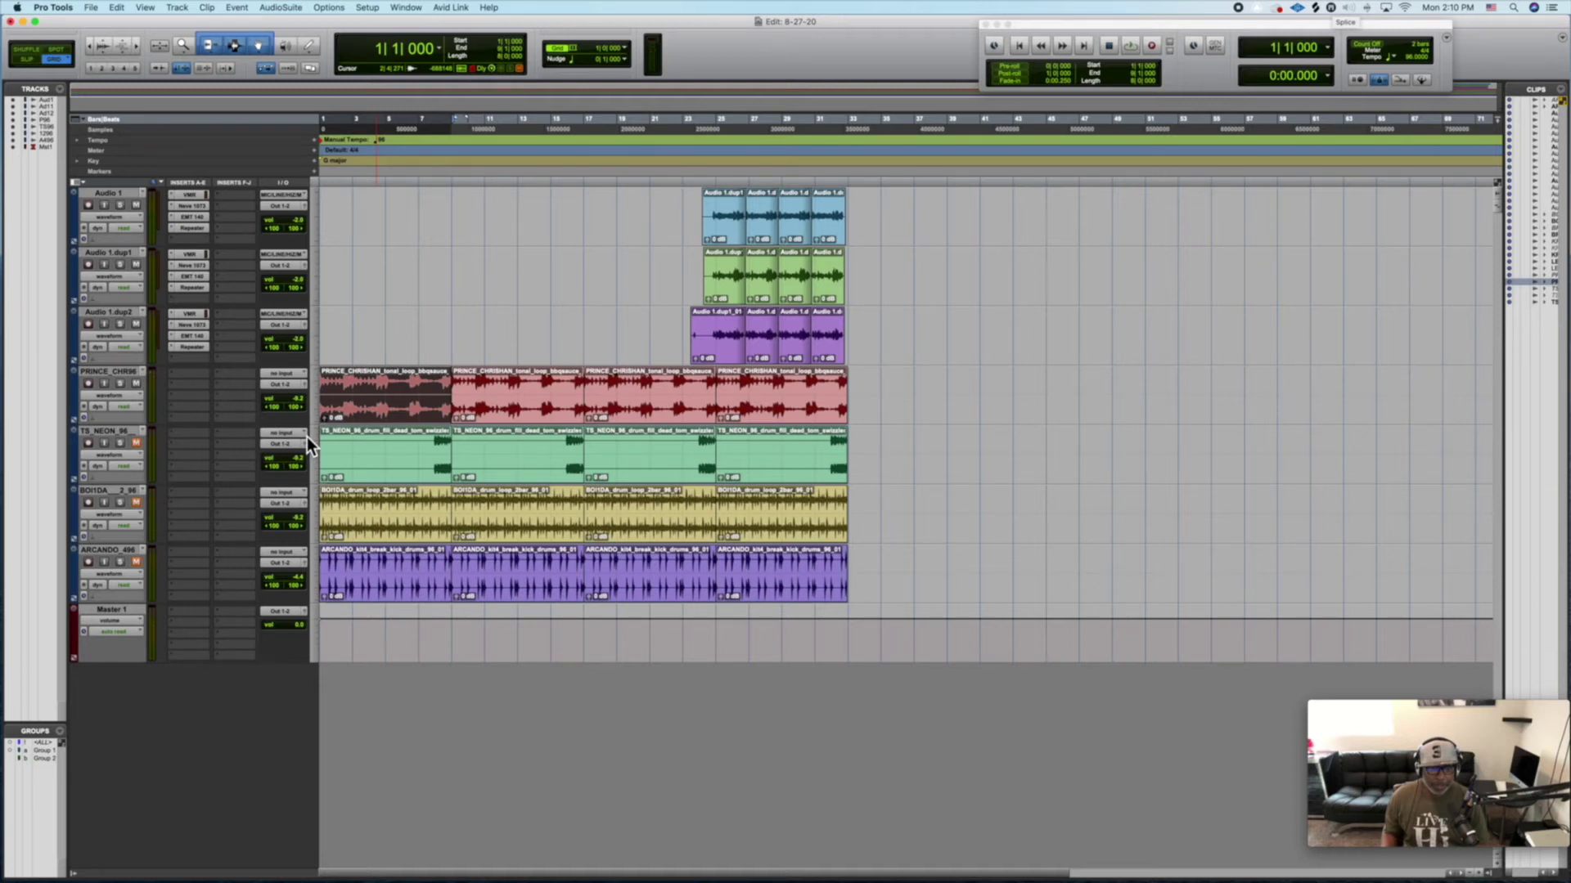
- Play from bar 1 and unmute the BOI1DA and ARCANDO drum tracks one at a time during playback
key("space")
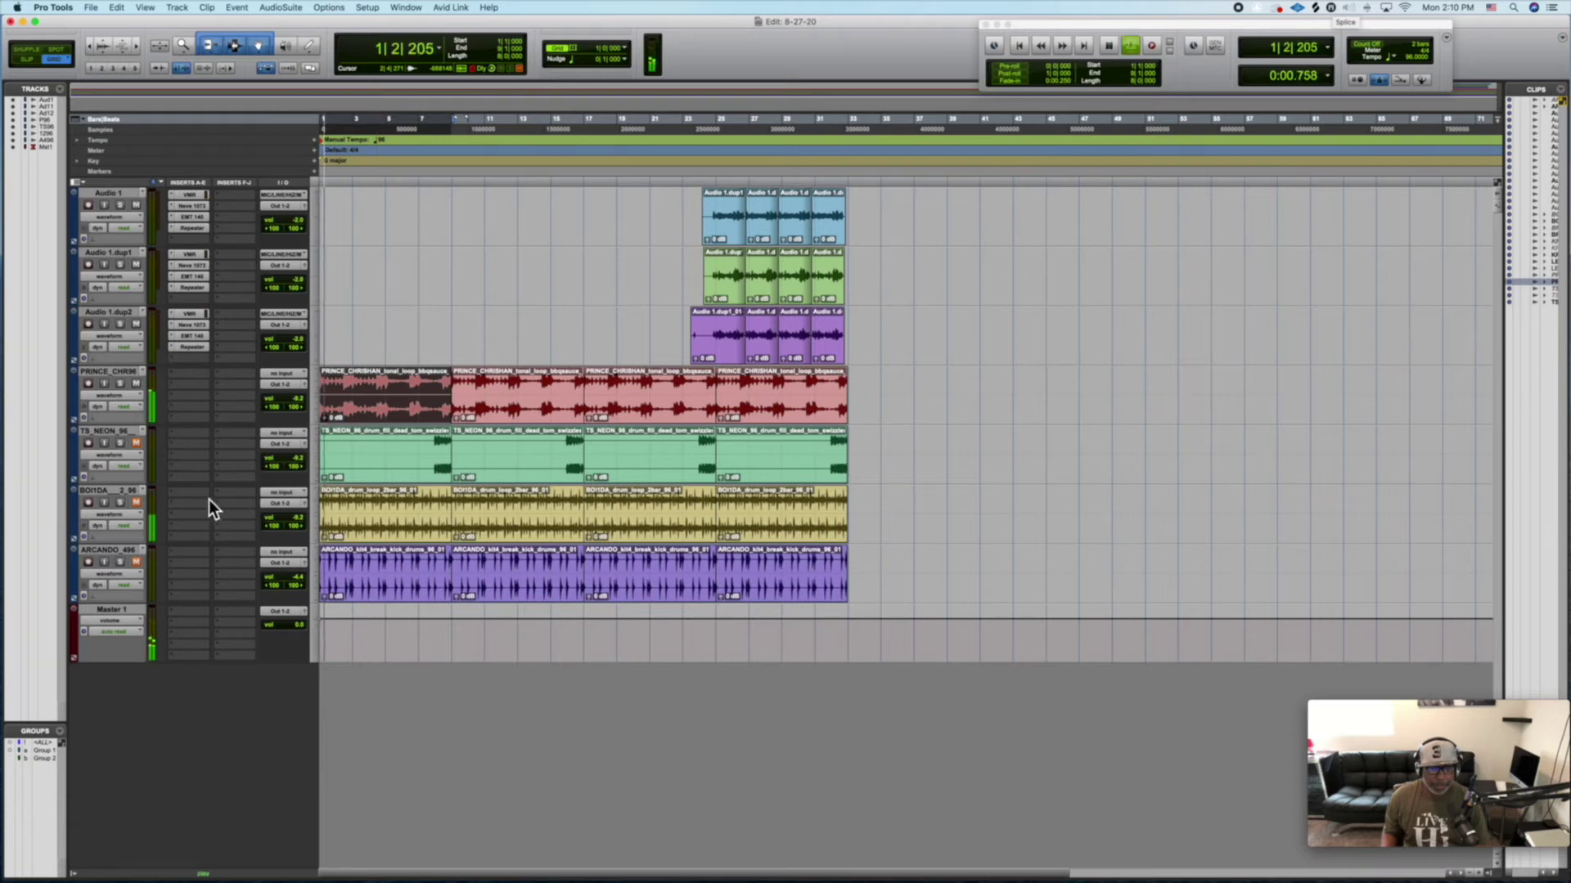
left_click(140, 503)
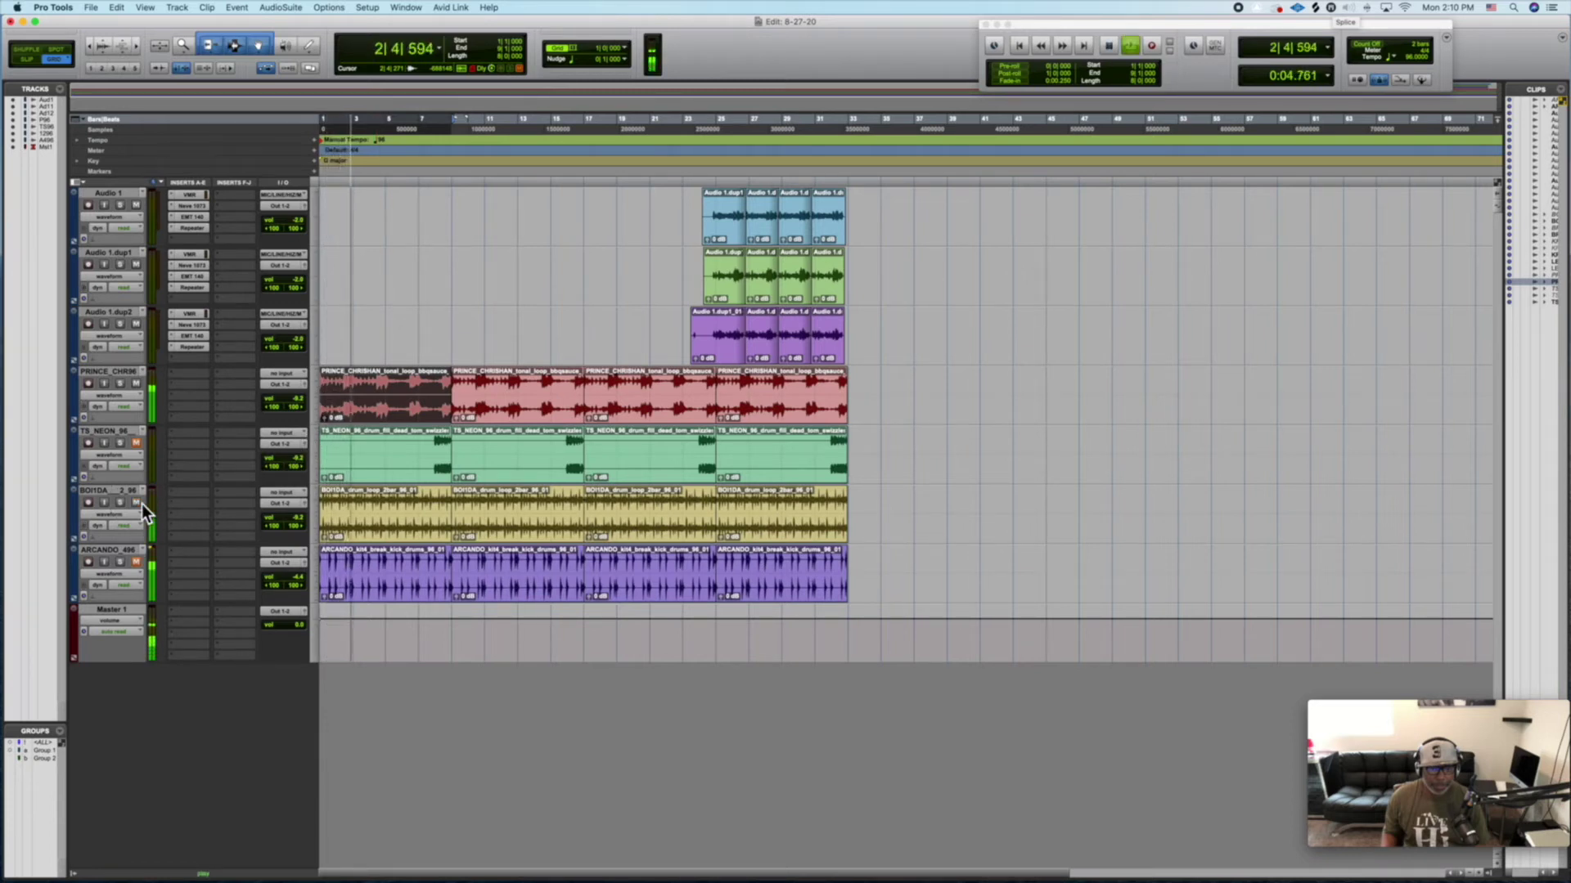
left_click(137, 563)
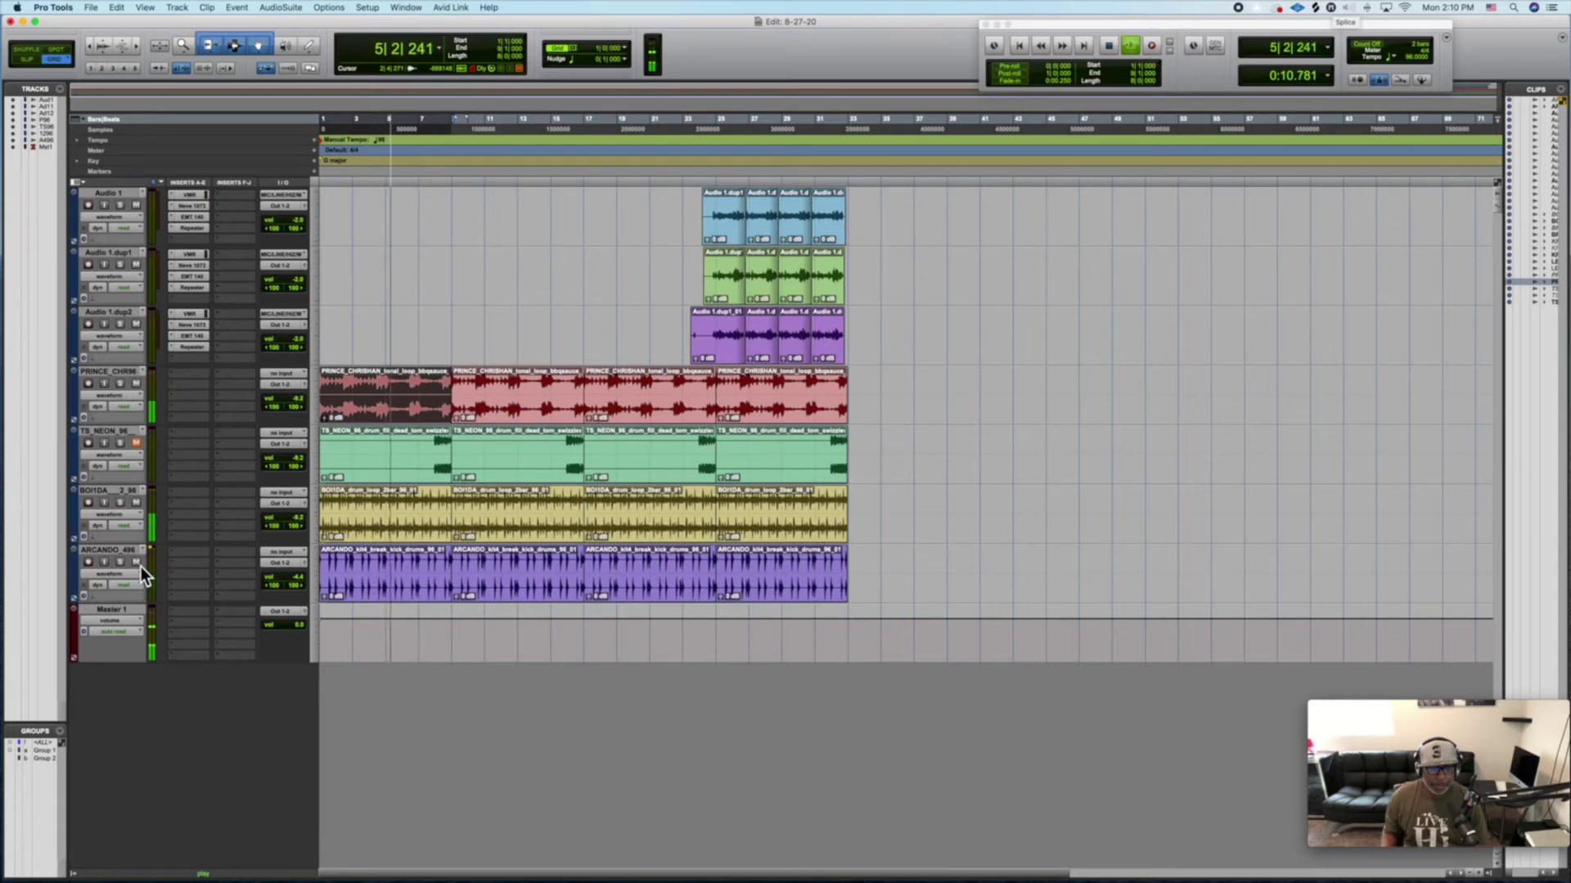
- Mute the ARCANDO and BOI1DA tracks again, unmute the TS_NEON drum fill track, and stop playback
left_click(136, 563)
left_click(138, 503)
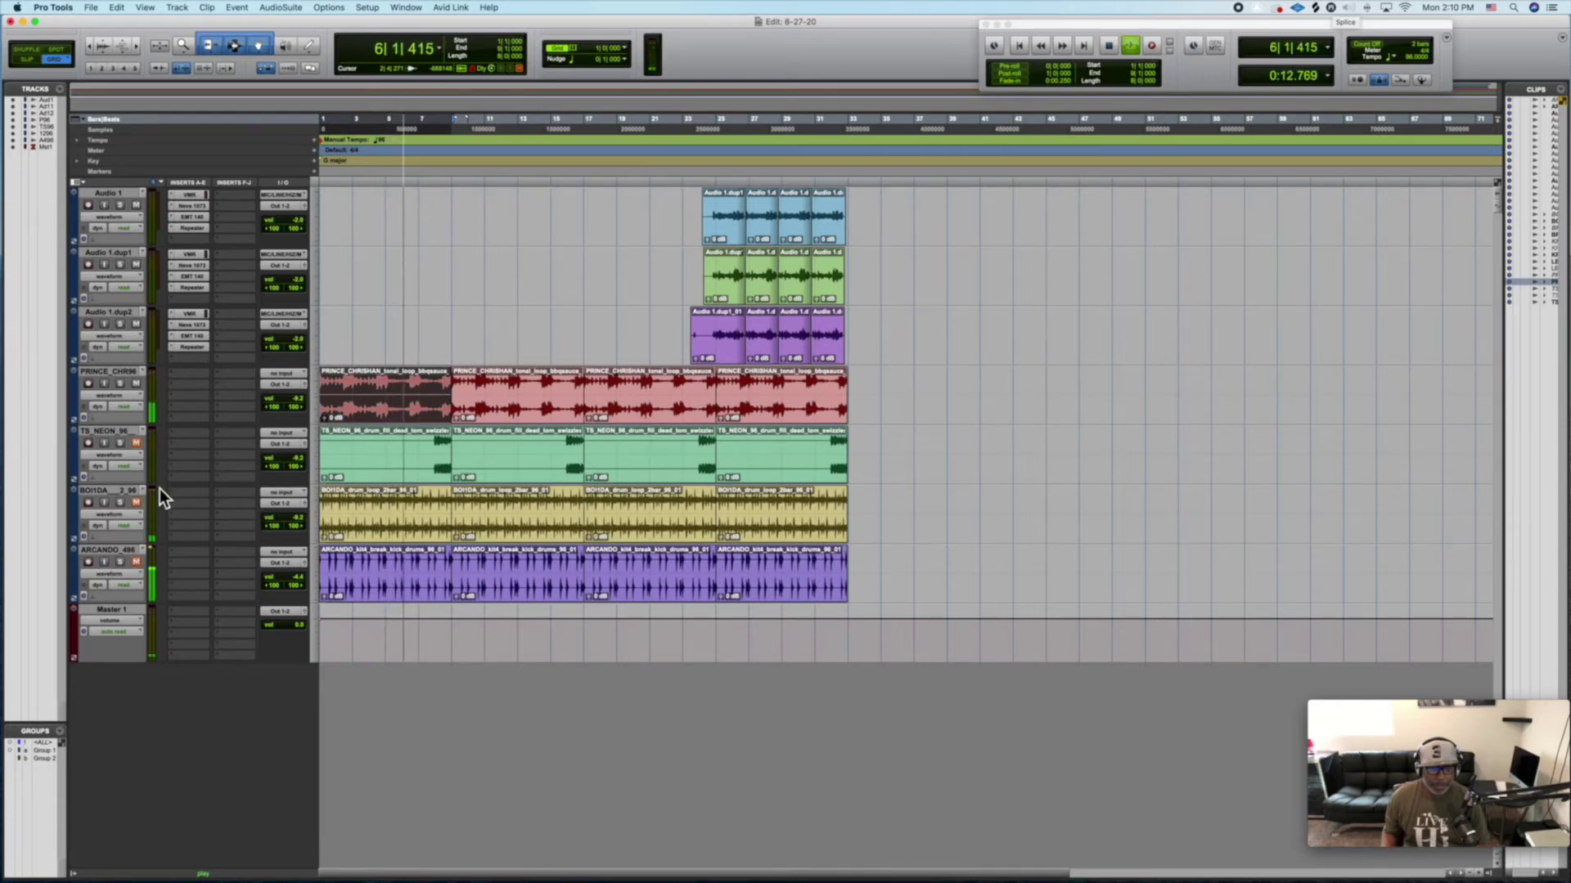
left_click(137, 443)
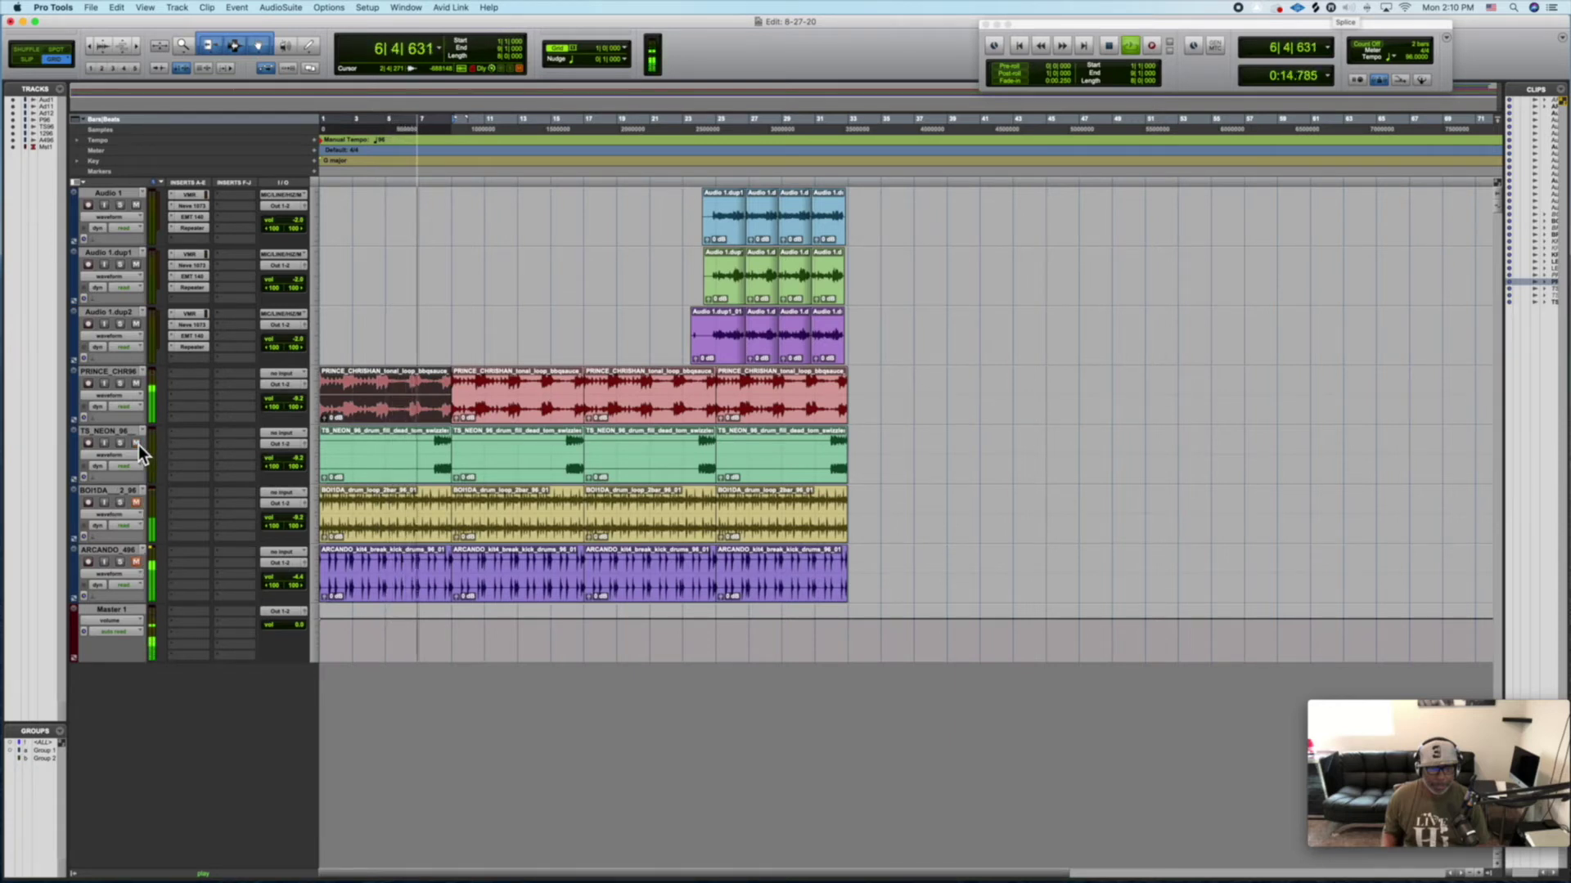
key("space")
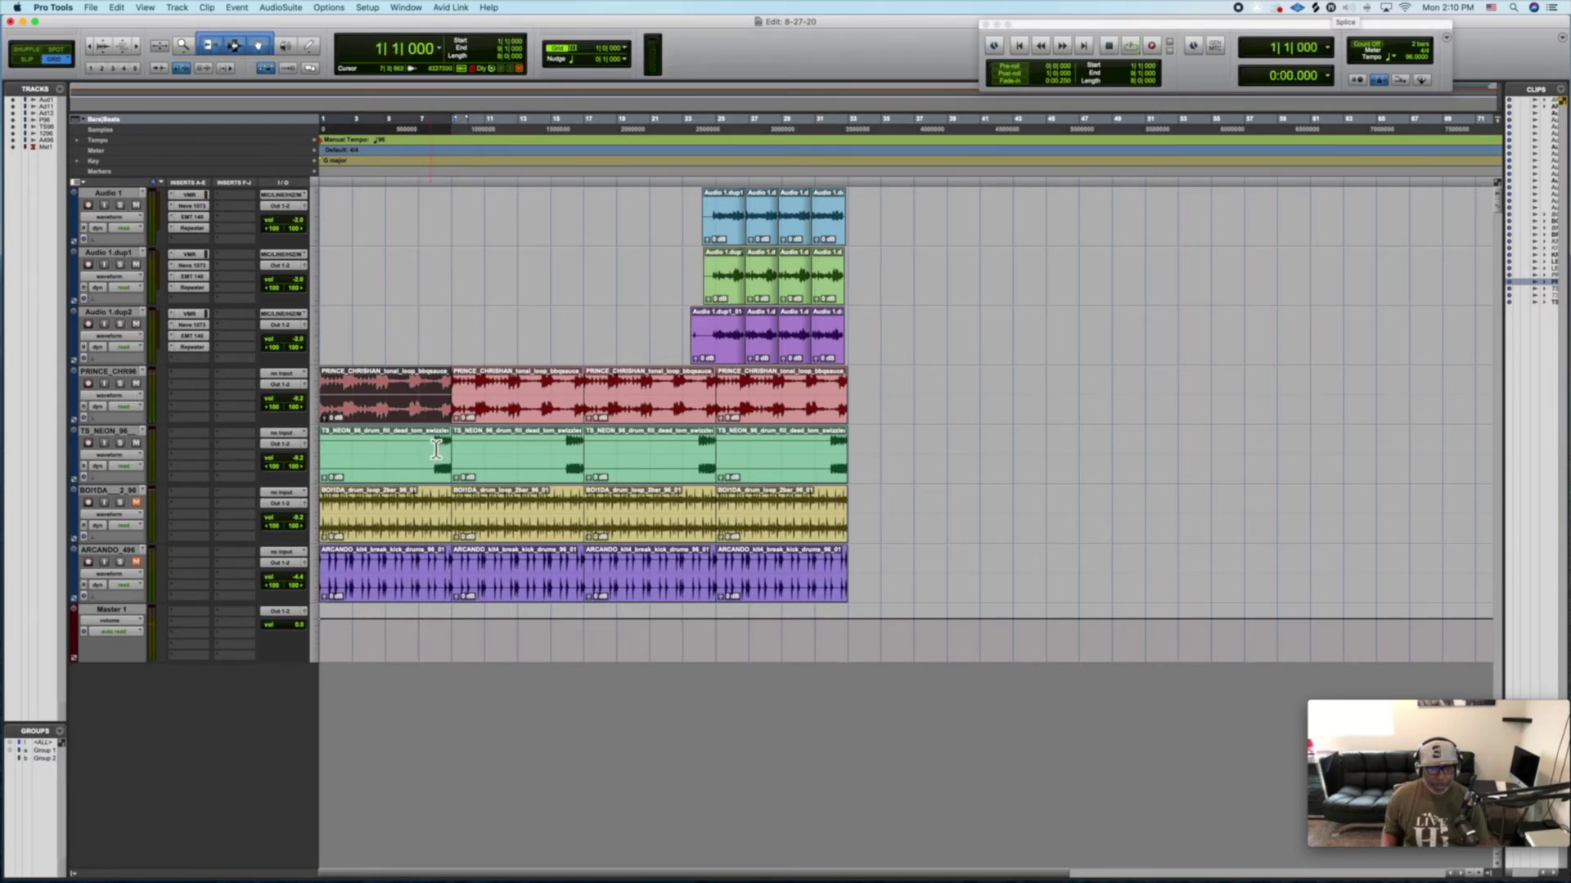
- Play from bar 8 to hear the TS_NEON drum fill lead into bar 9
left_click(439, 132)
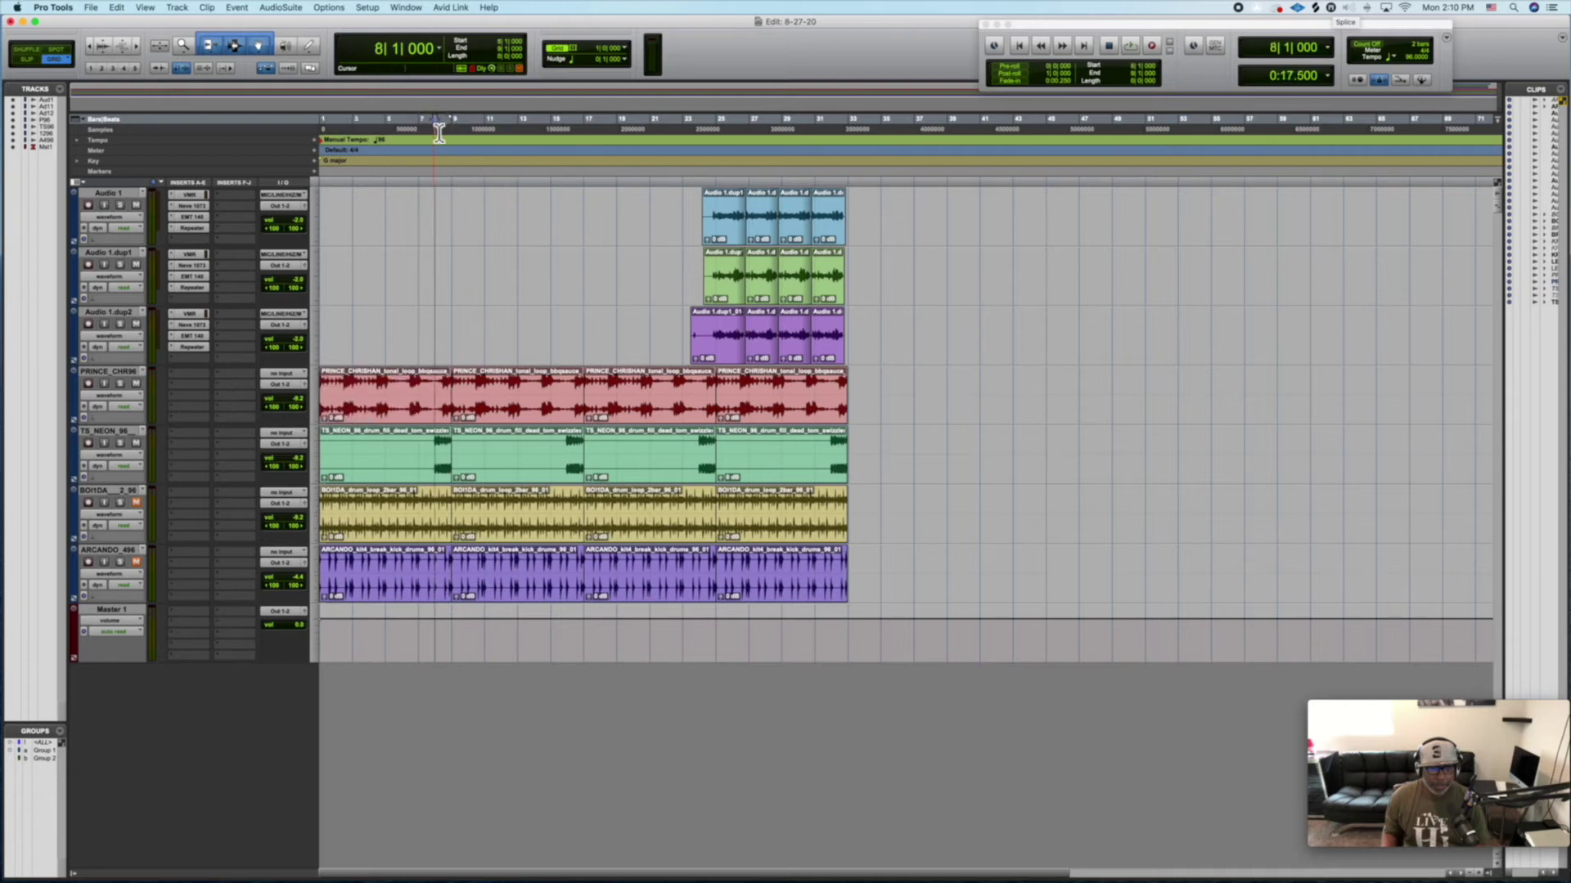
key("space")
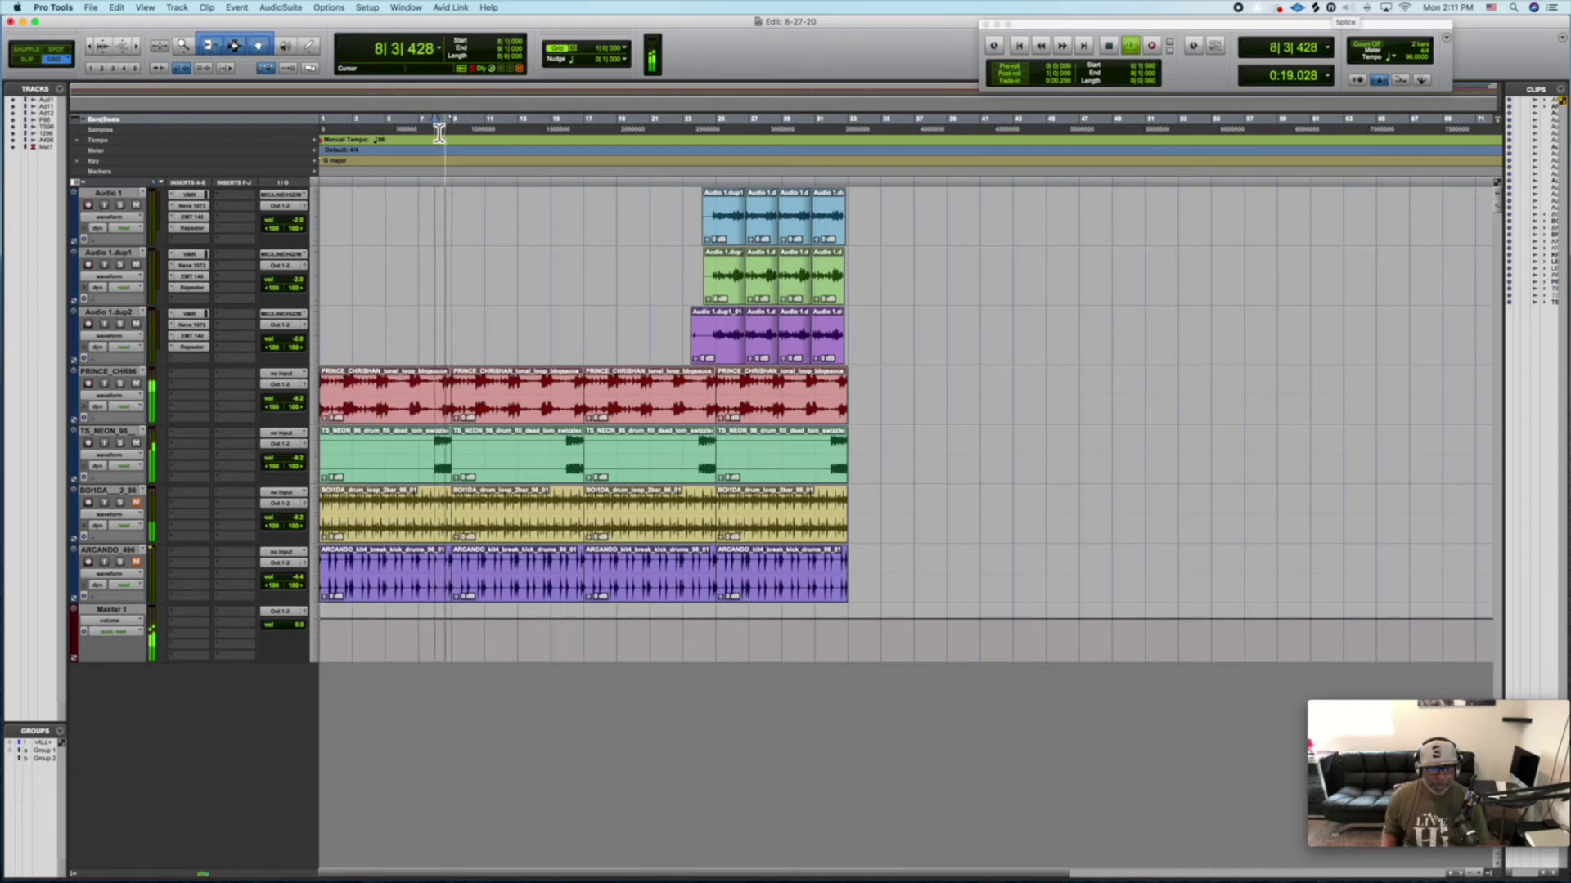
key("space")
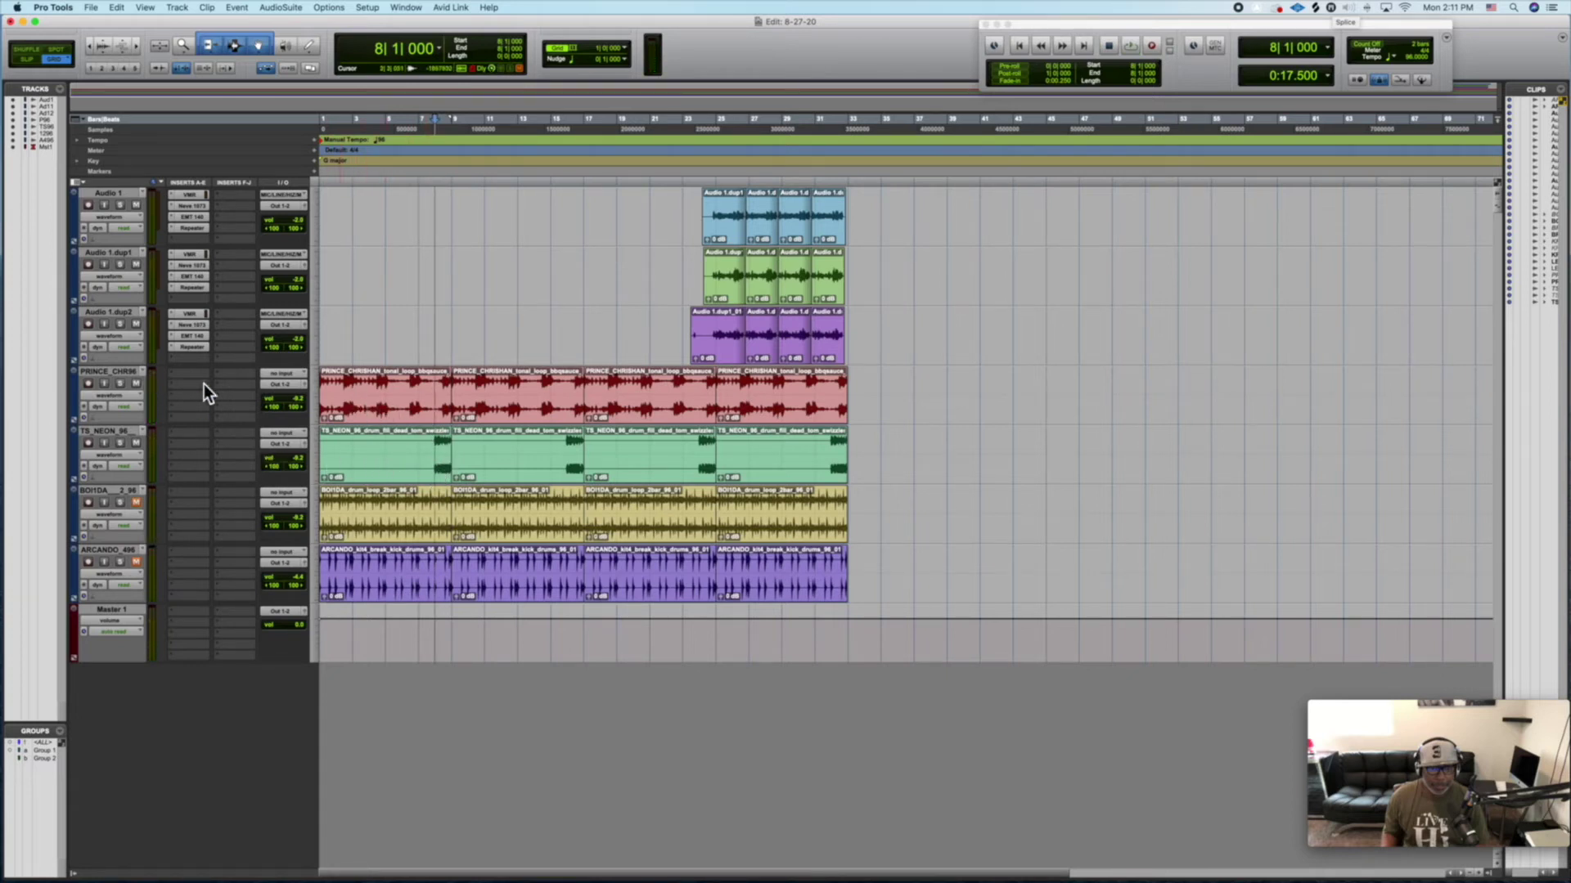
- Mute and unmute the PRINCE_CHR96 track, return to bar 1, and play the opening
left_click(139, 384)
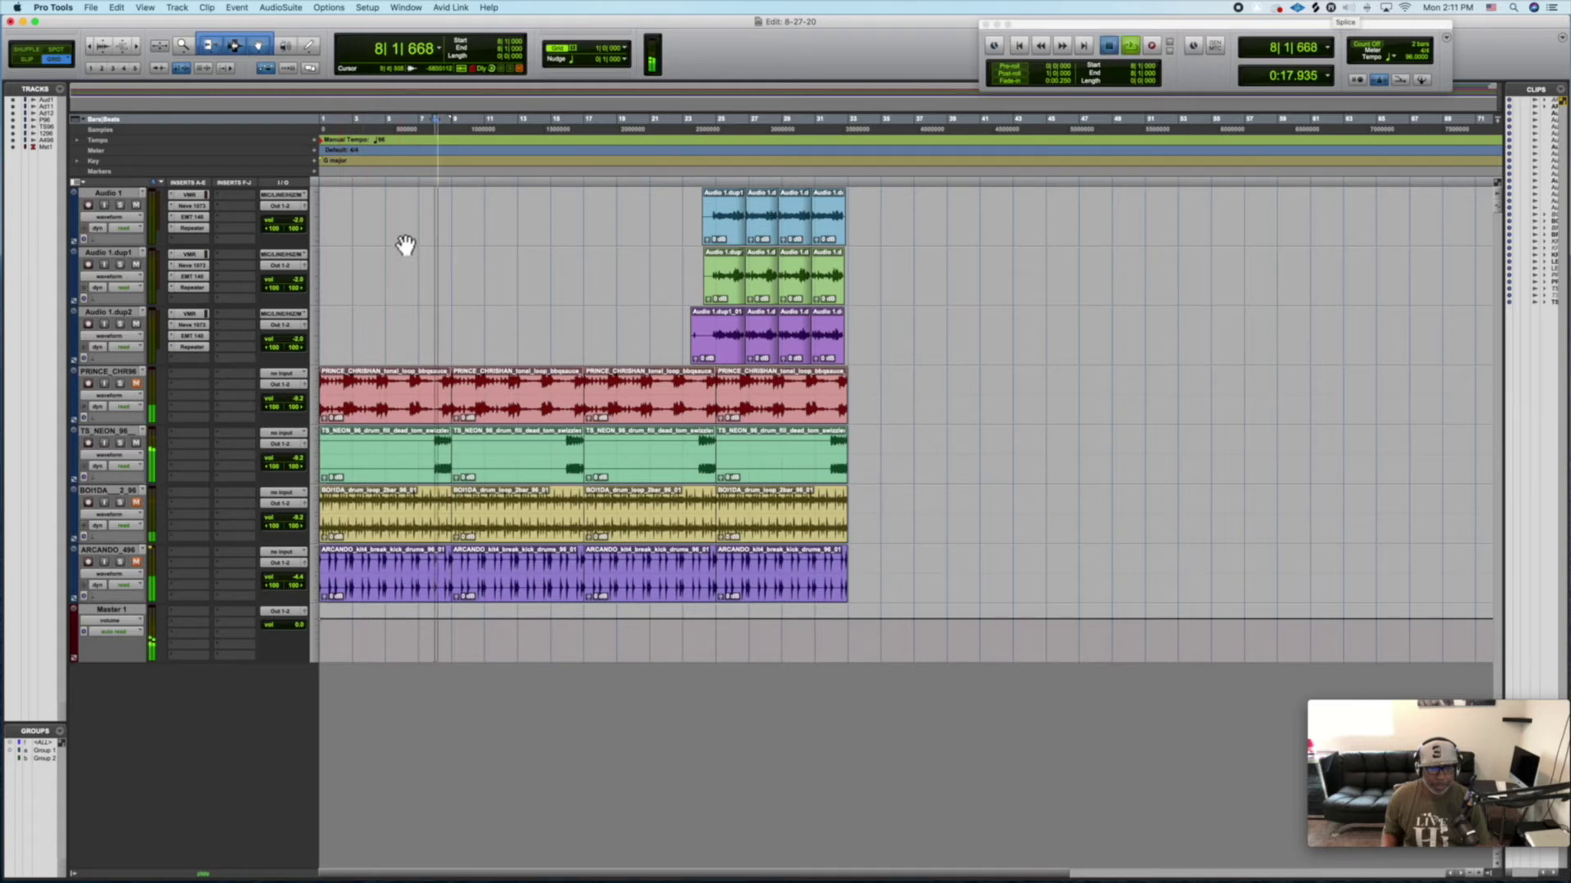
key("Return")
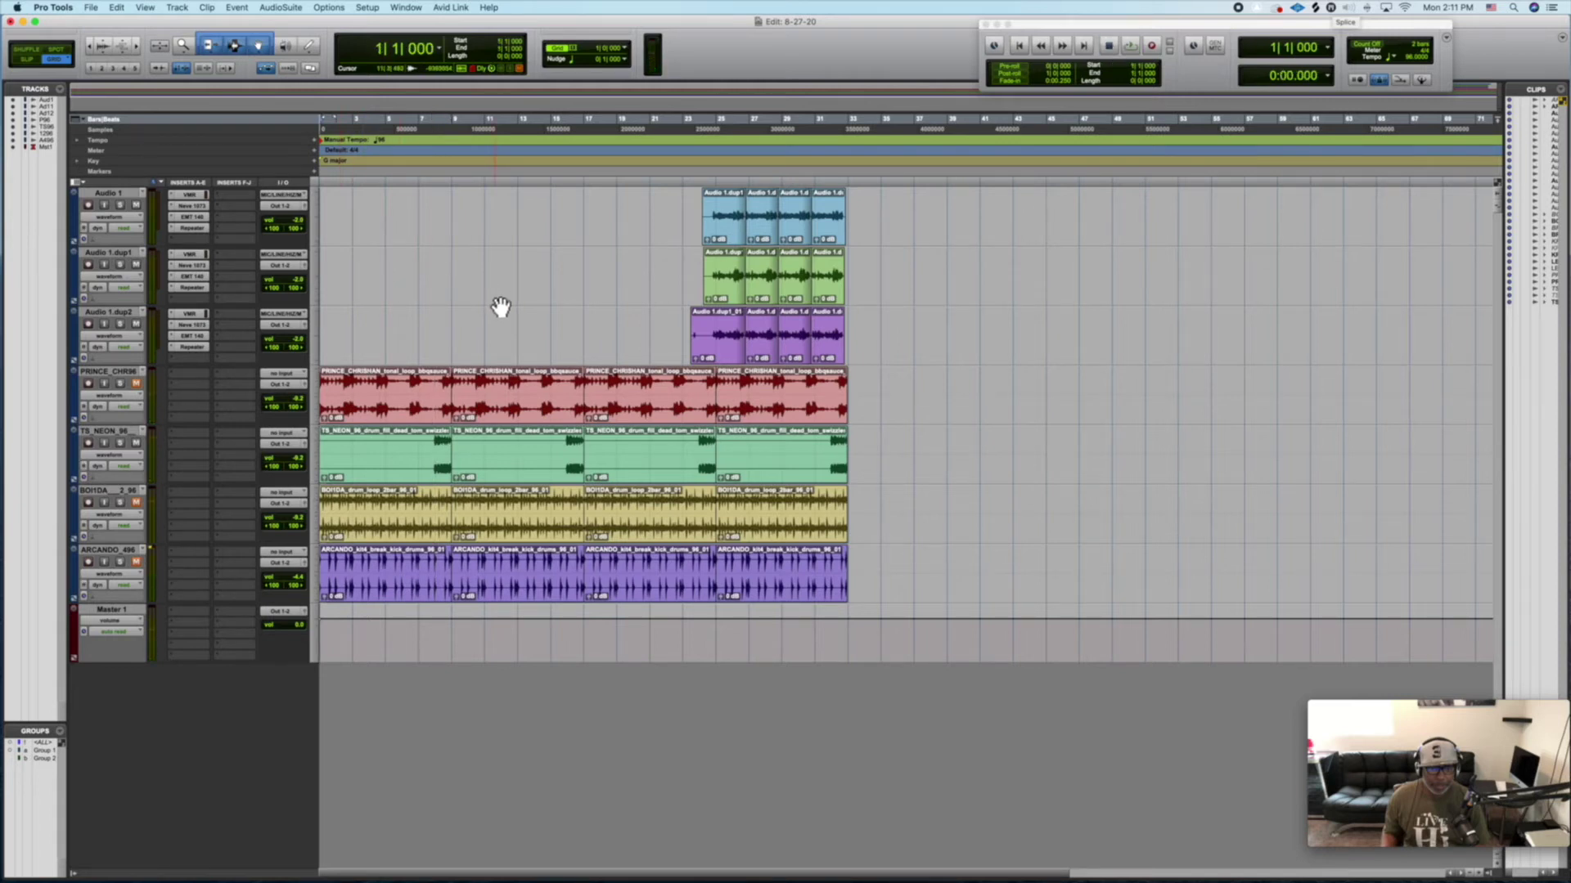
left_click(136, 385)
key("space")
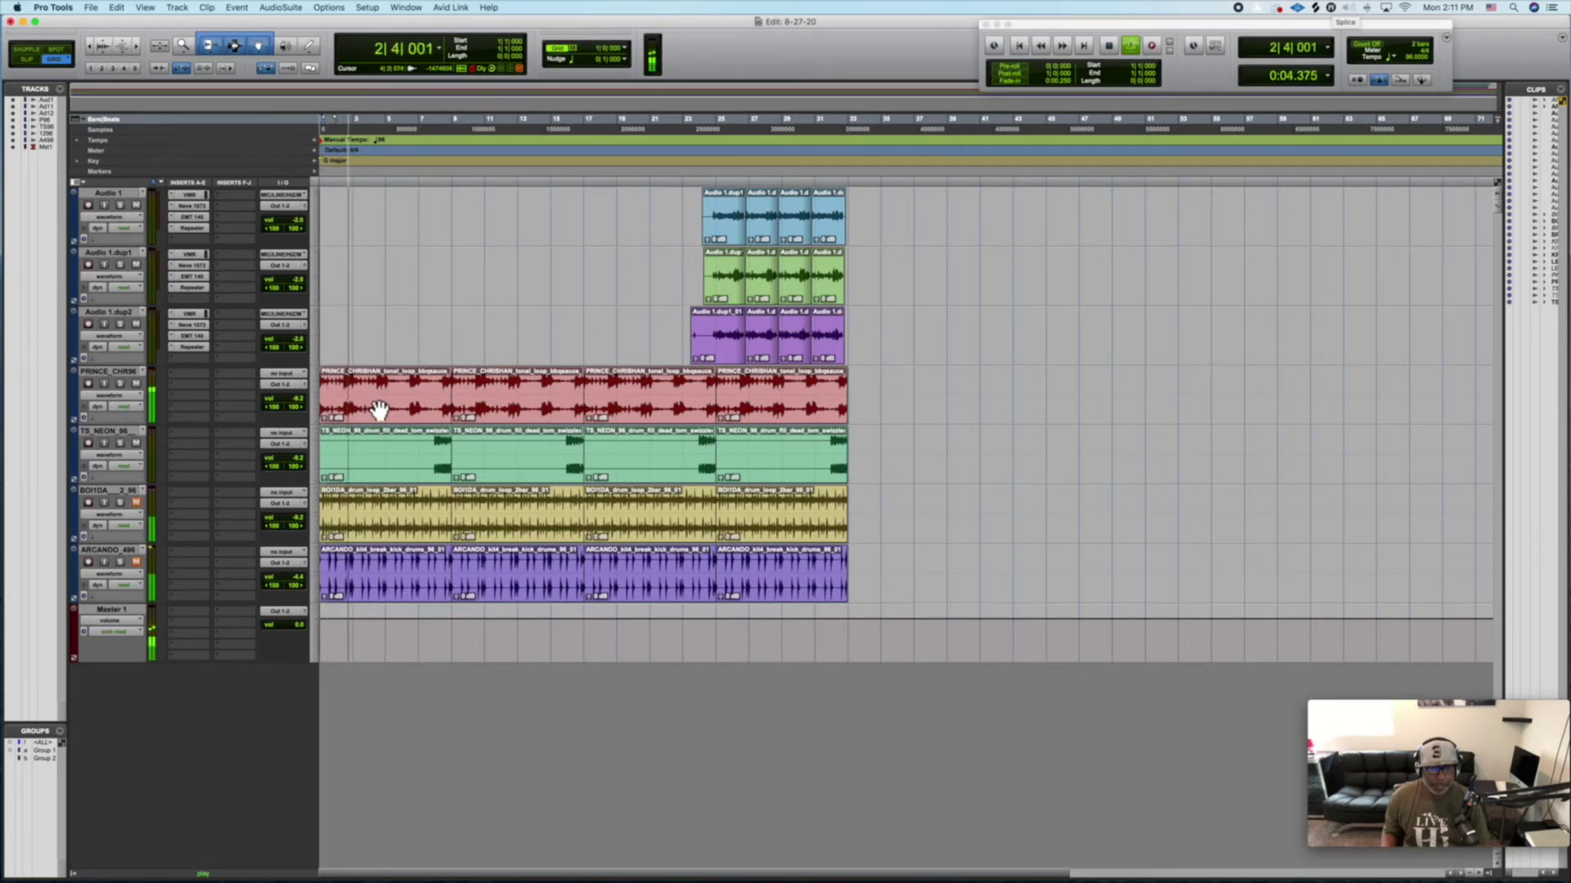
key("space")
- Delete the first BOI1DA and ARCANDO drum clips so that both tracks start at bar 9
left_click(370, 536)
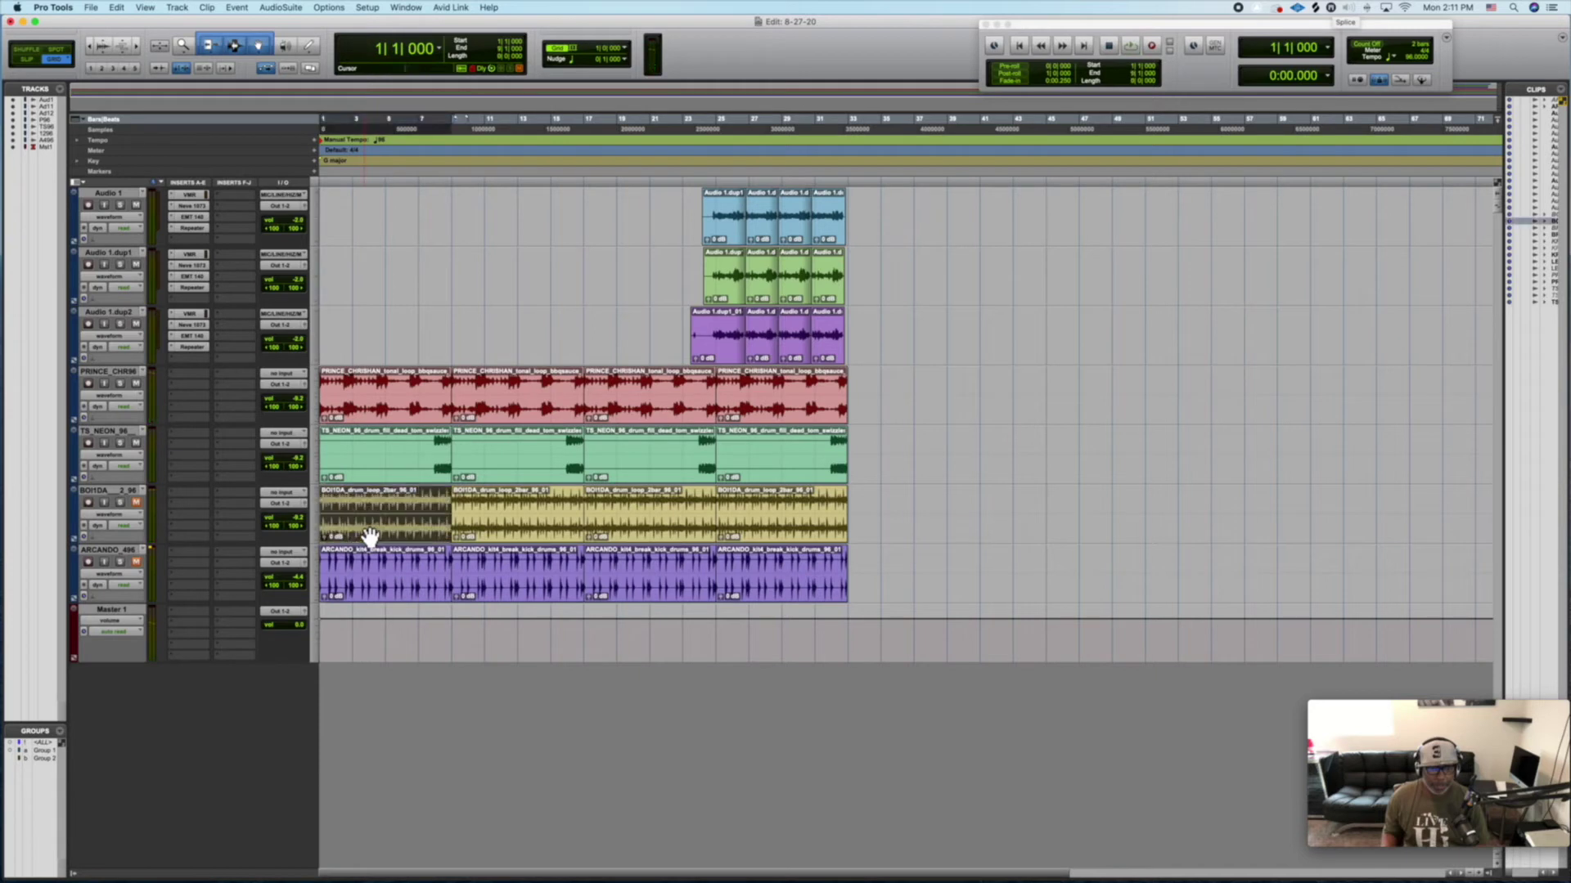
key("Delete")
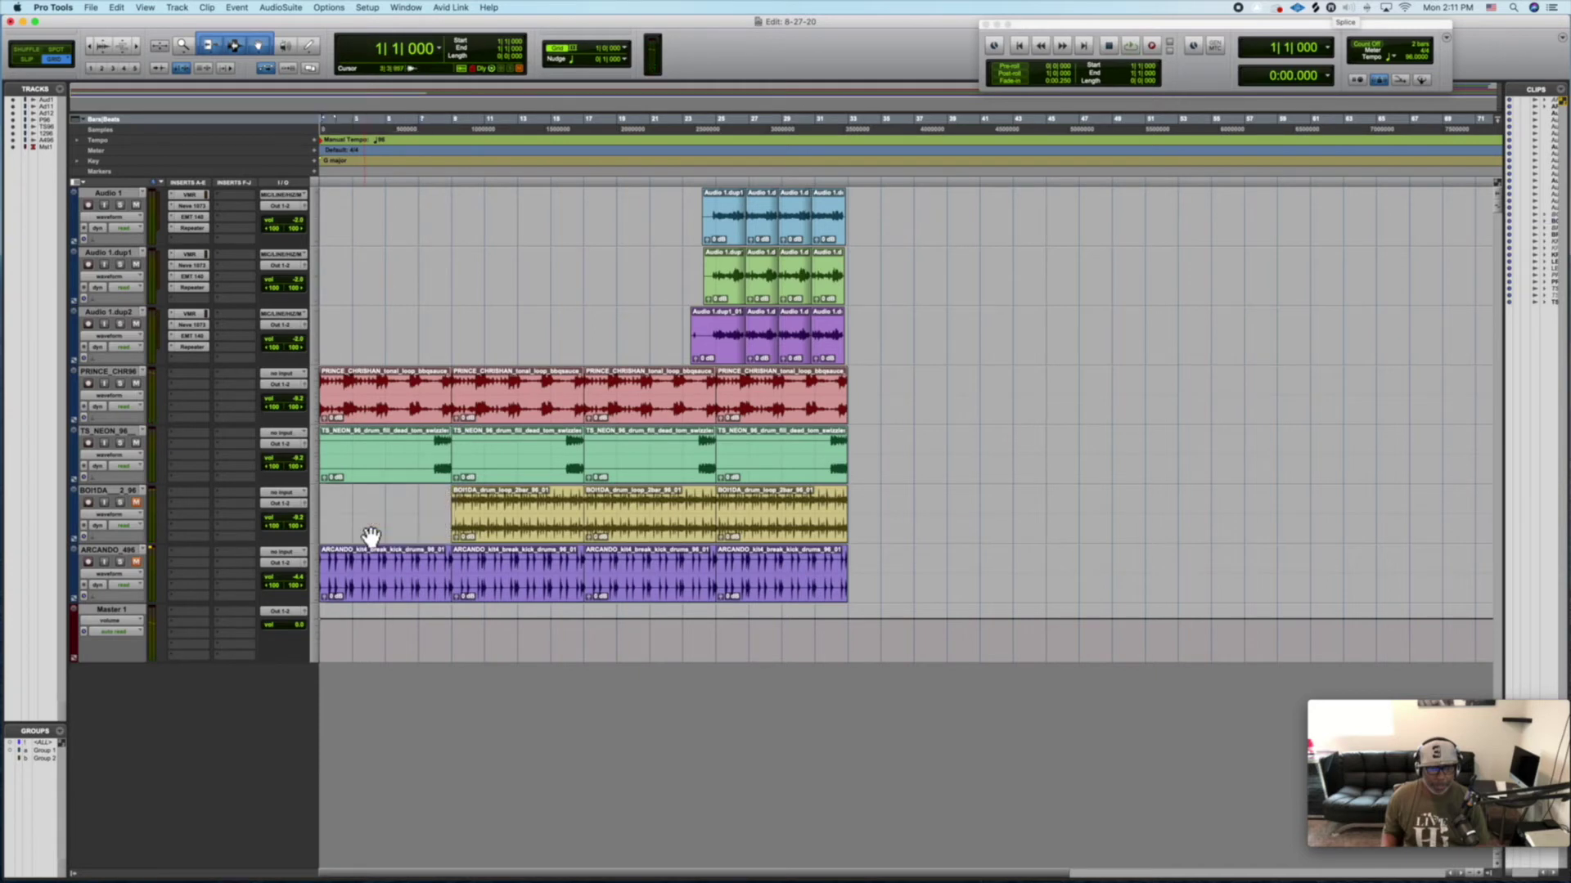
left_click(362, 589)
key("Delete")
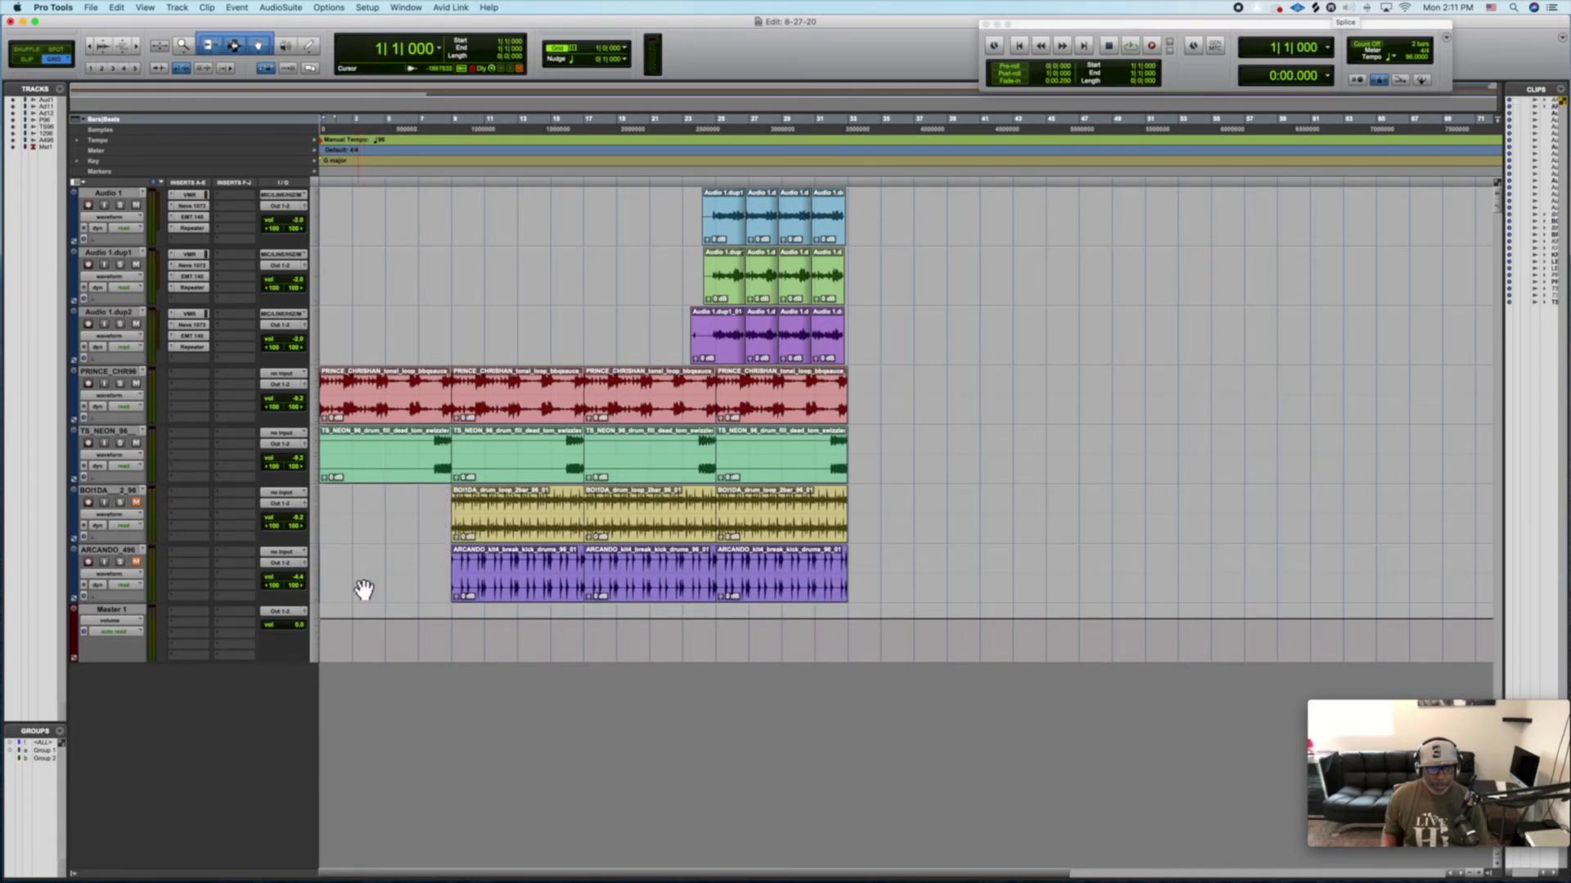
- Unmute the BOI1DA and ARCANDO drum tracks and play the intro from bar 1
left_click(137, 502)
key("space")
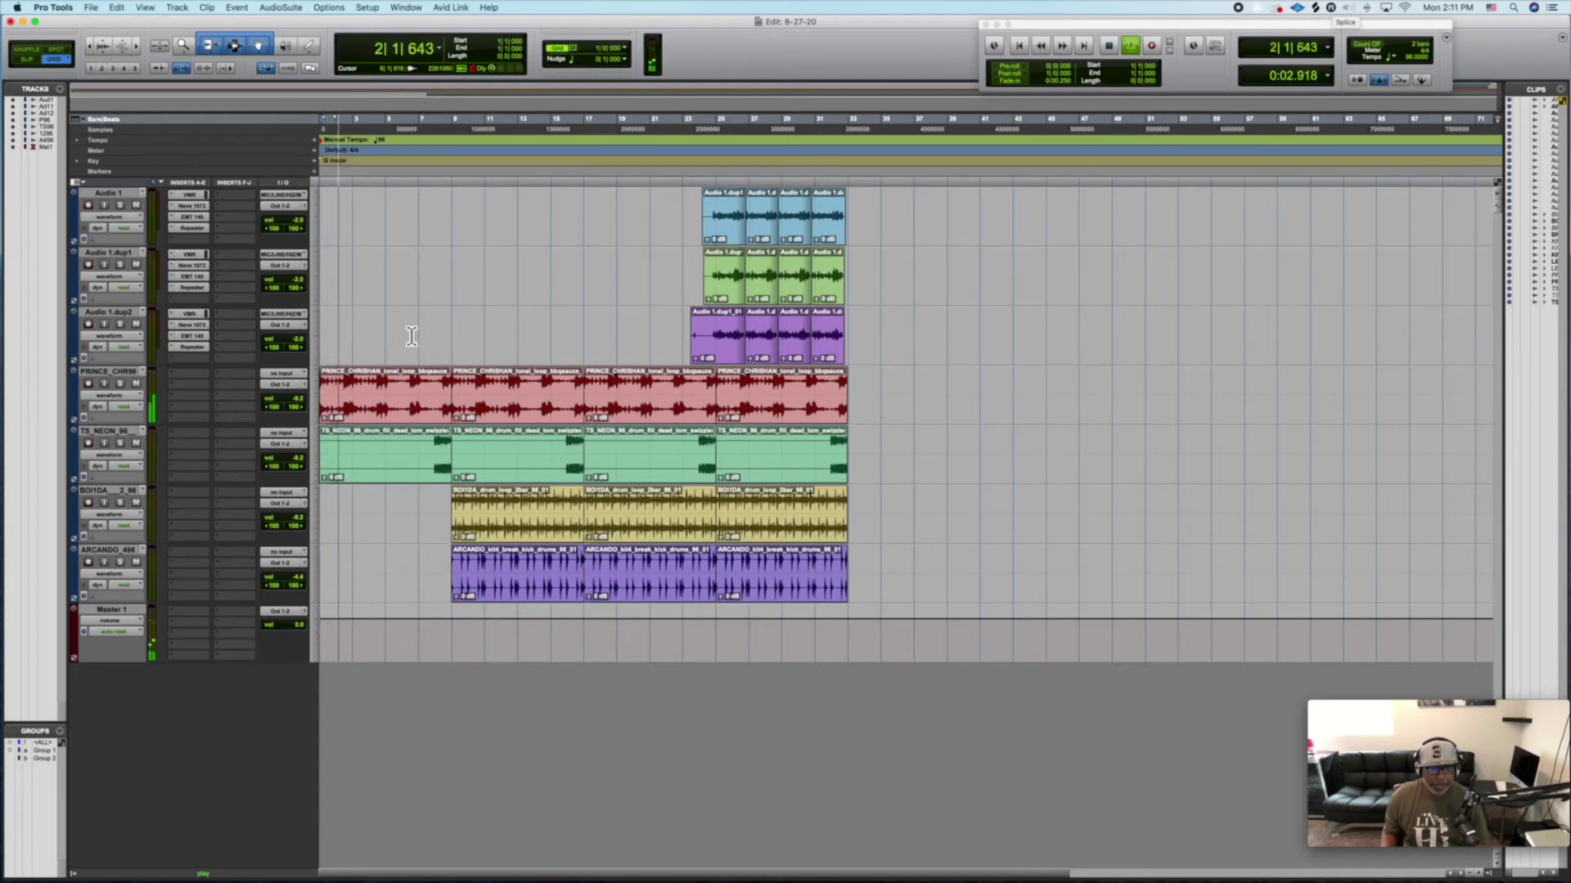
key("space")
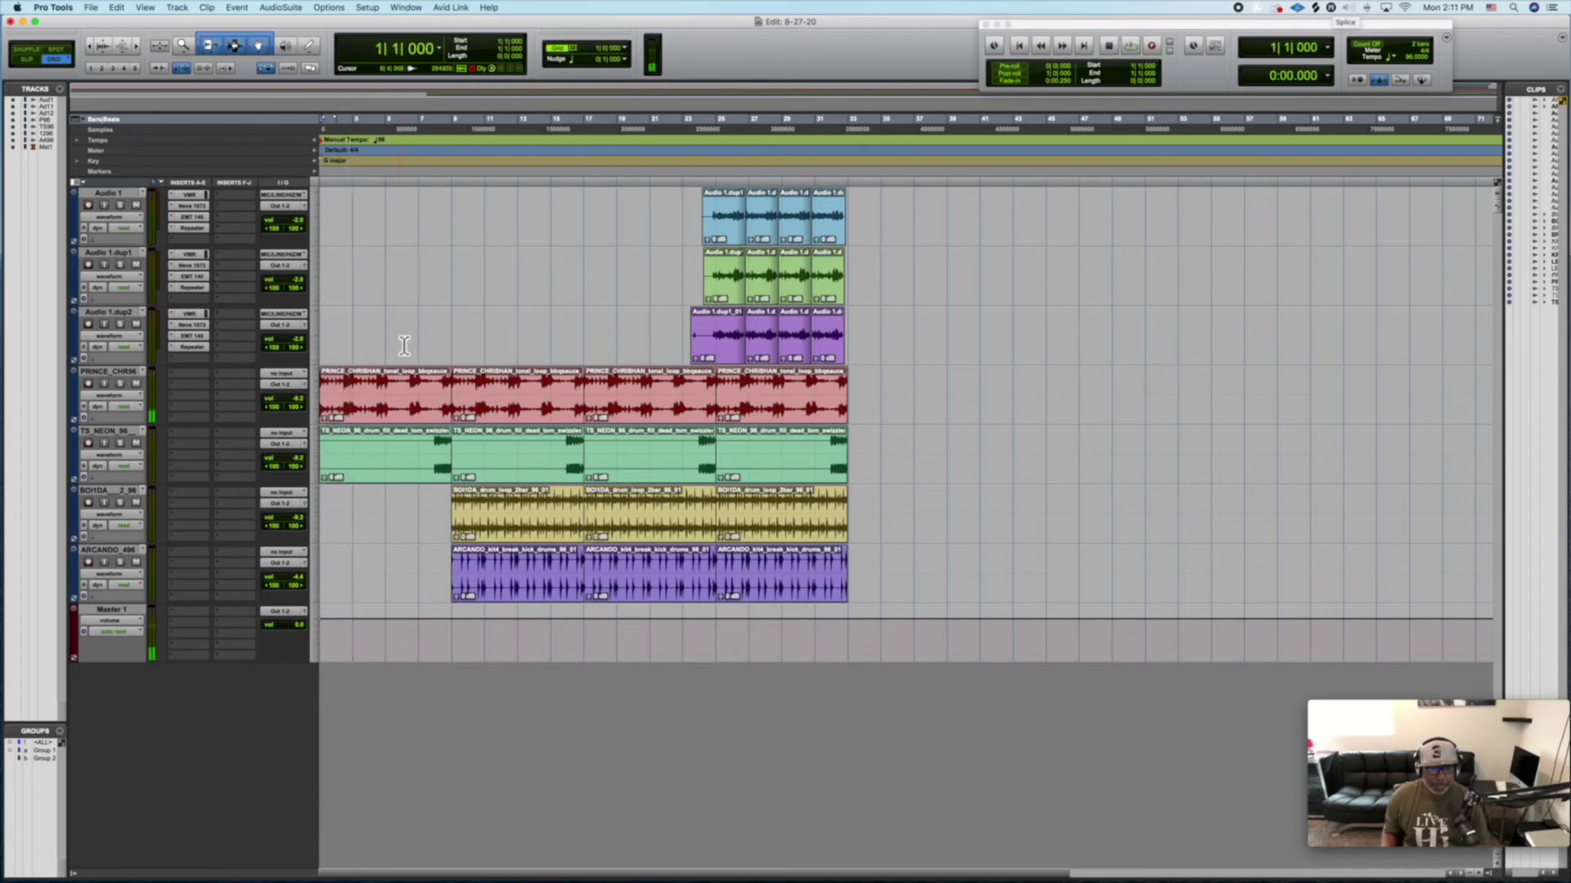
- Play from bar 9 with the BOI1DA and ARCANDO drums muted, and unmute only the BOI1DA track during playback
left_click(504, 416)
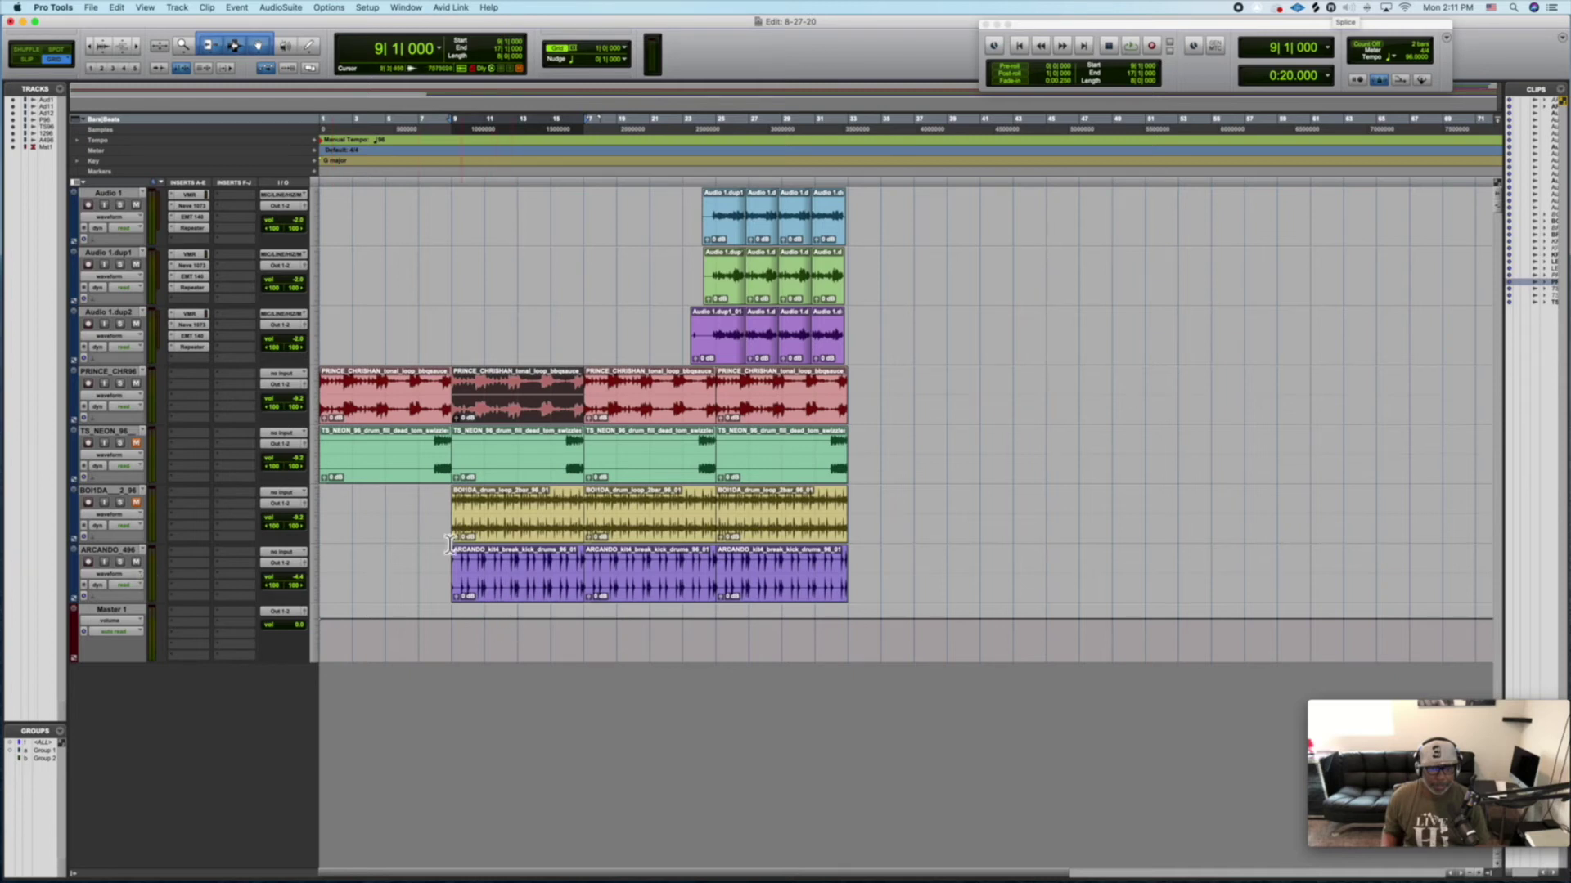
left_click(138, 441)
key("space")
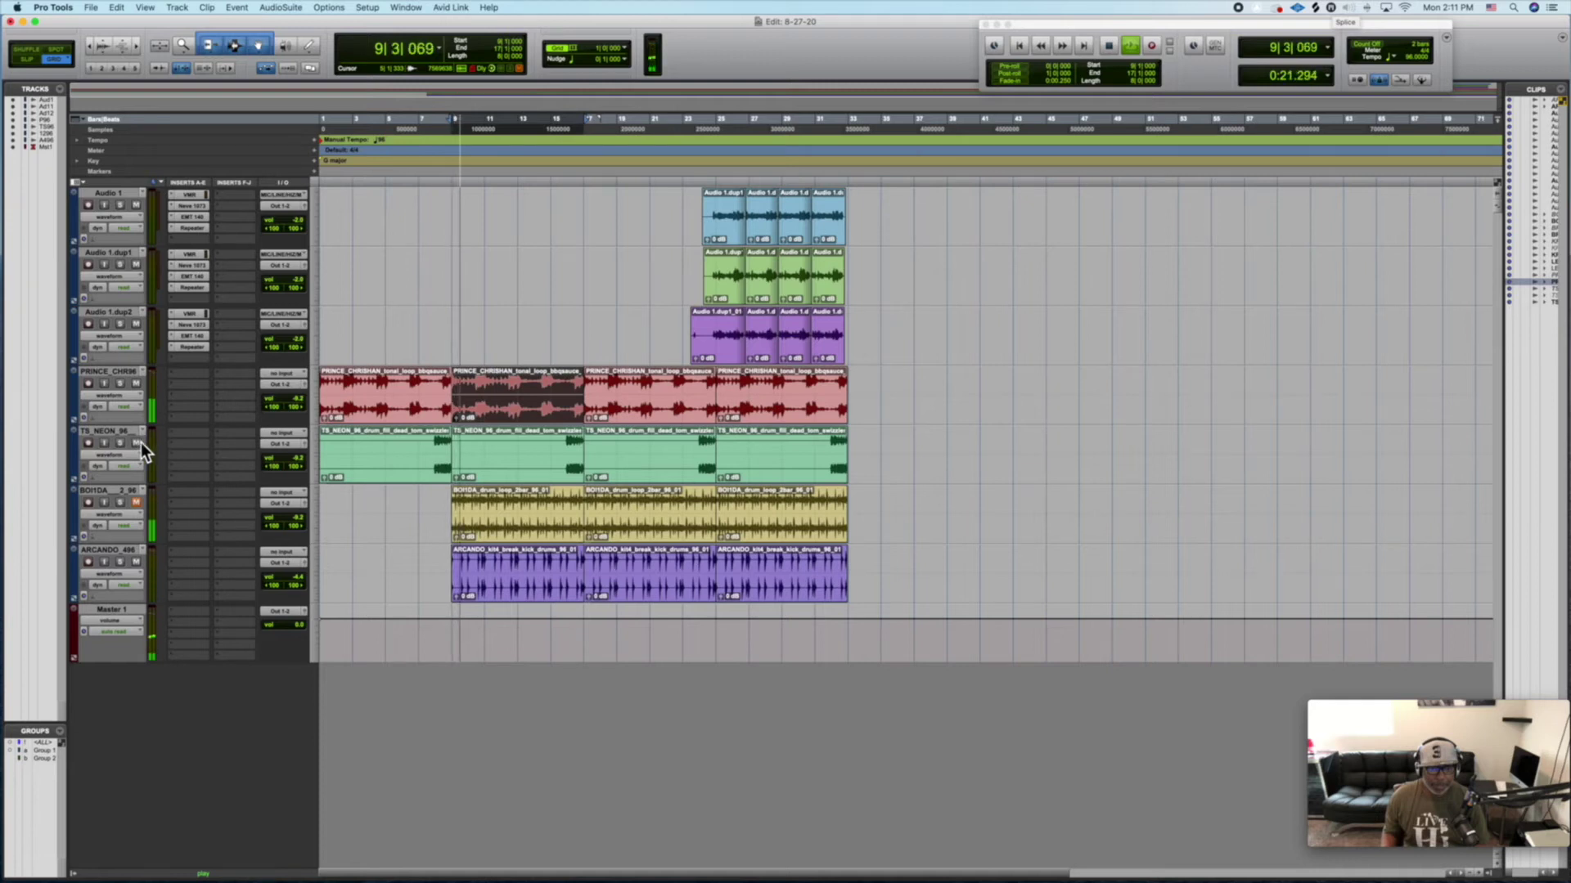
left_click(137, 563)
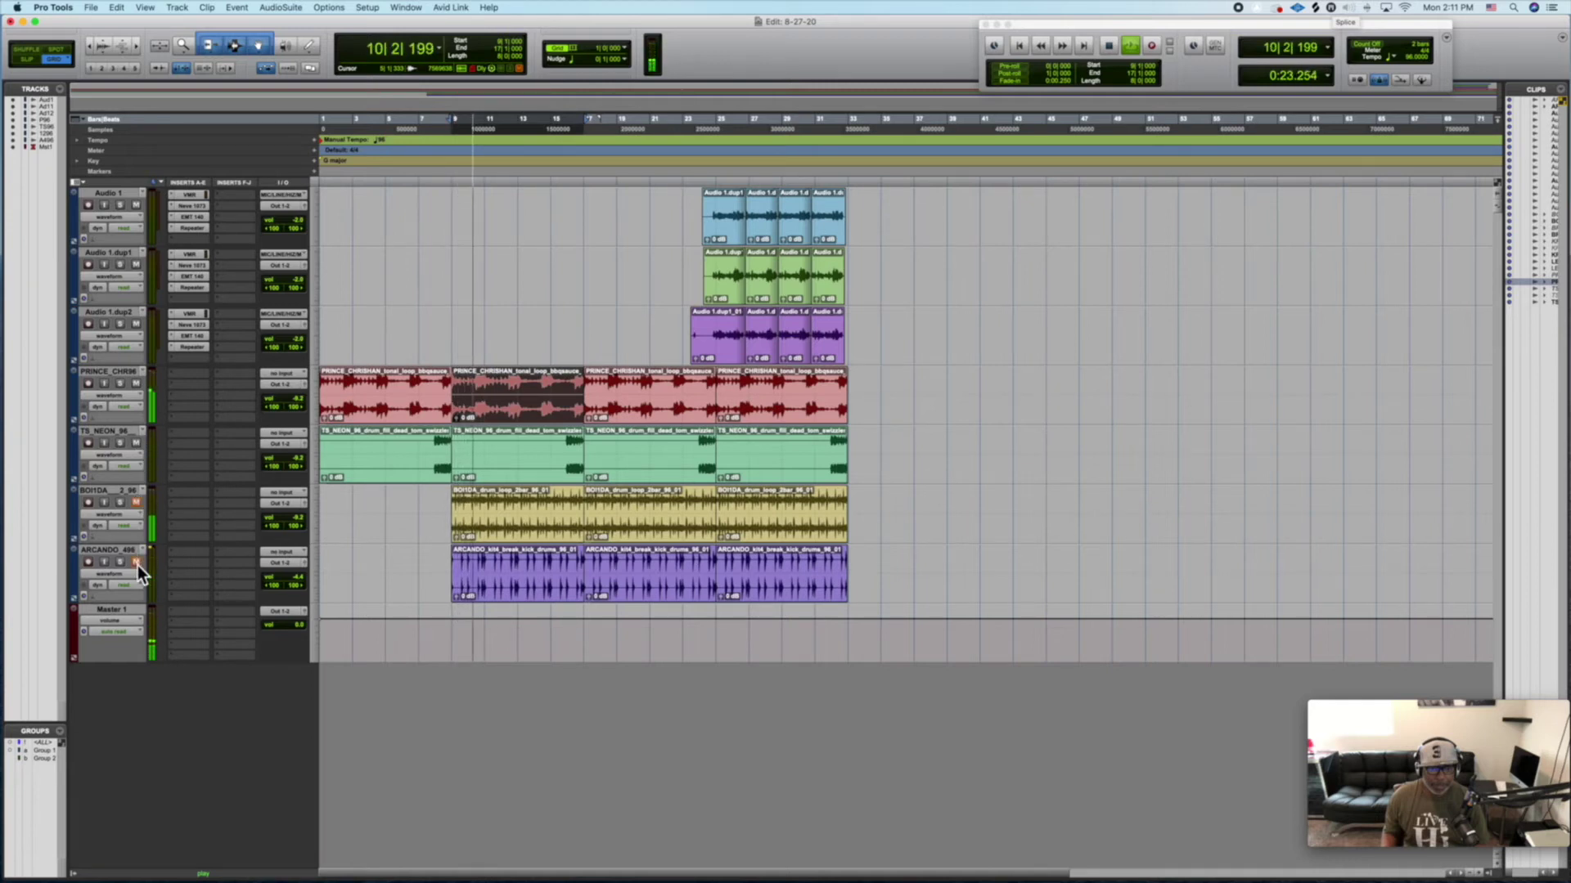
left_click(136, 504)
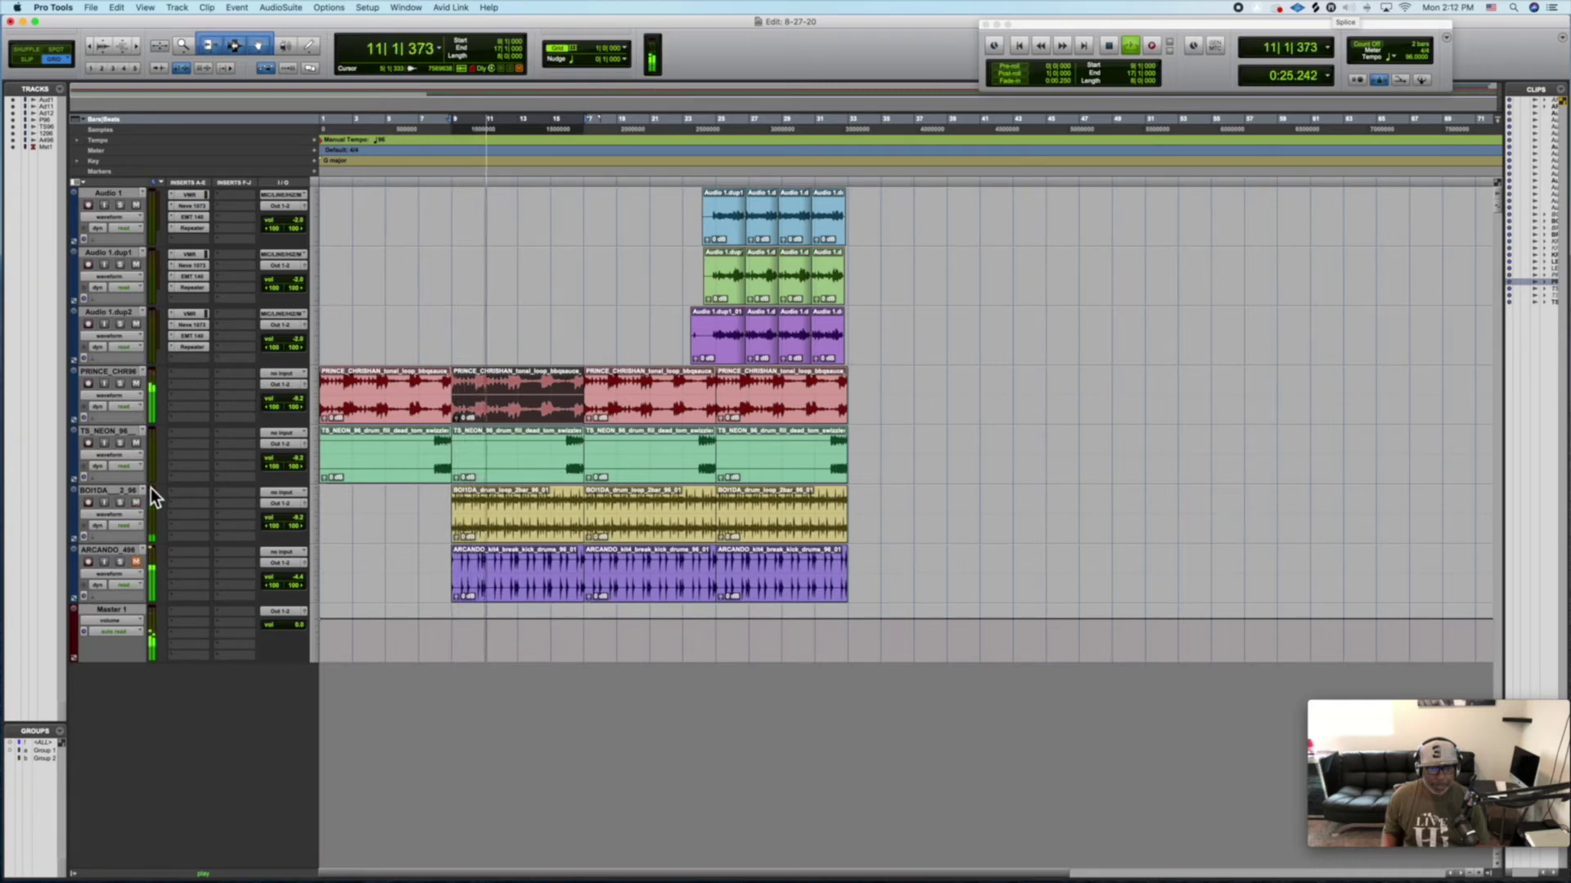
key("space")
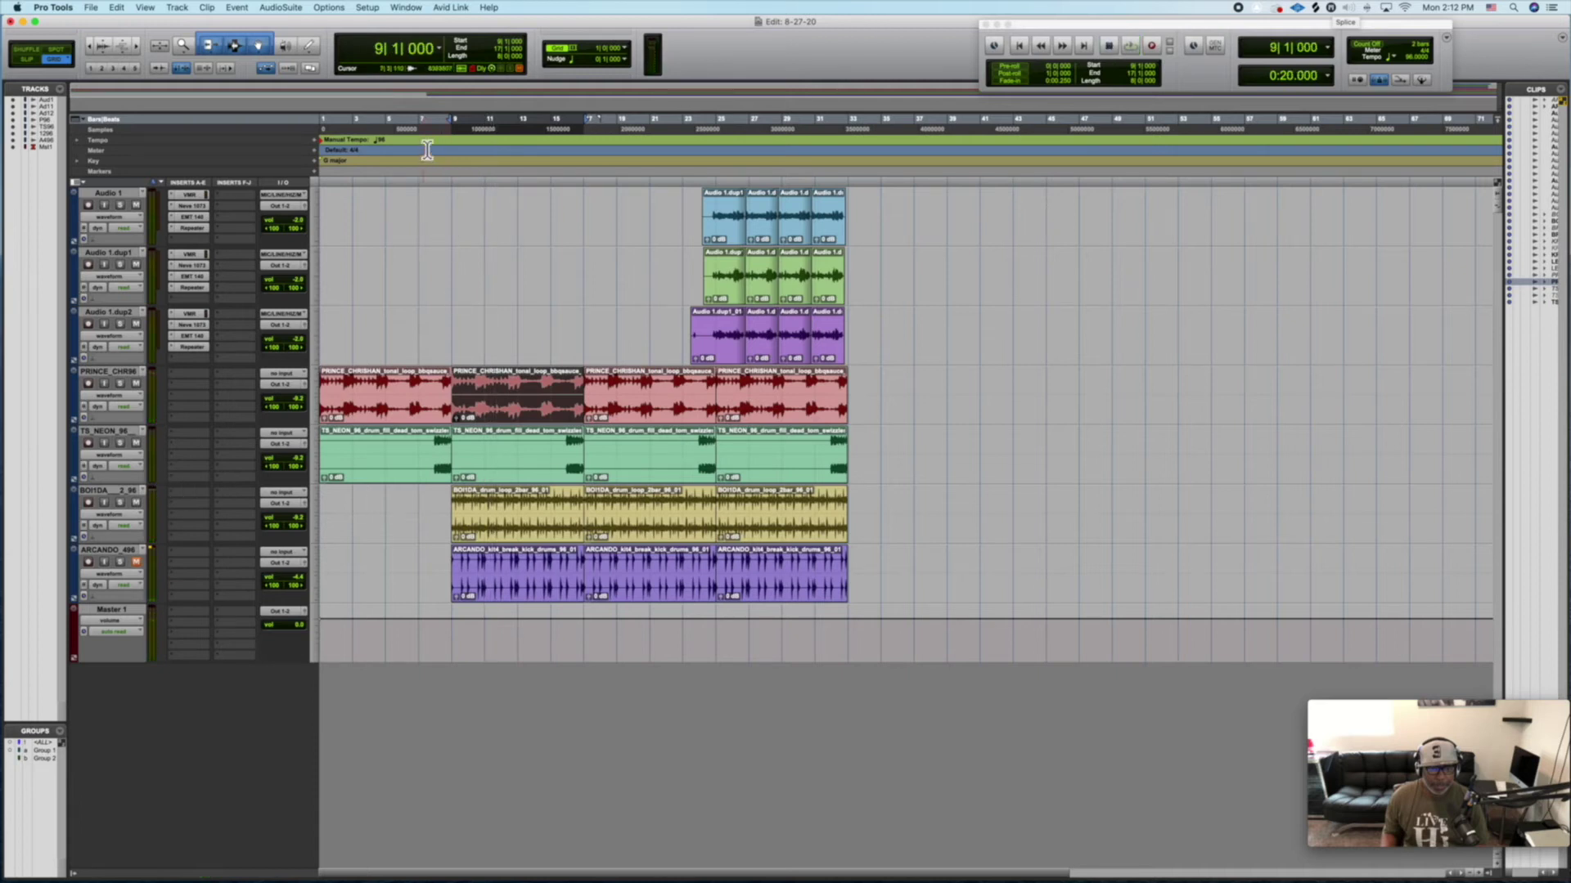
- Play from bar 7 to hear the intro move into the BOI1DA drums with ARCANDO muted
left_click(425, 146)
key("space")
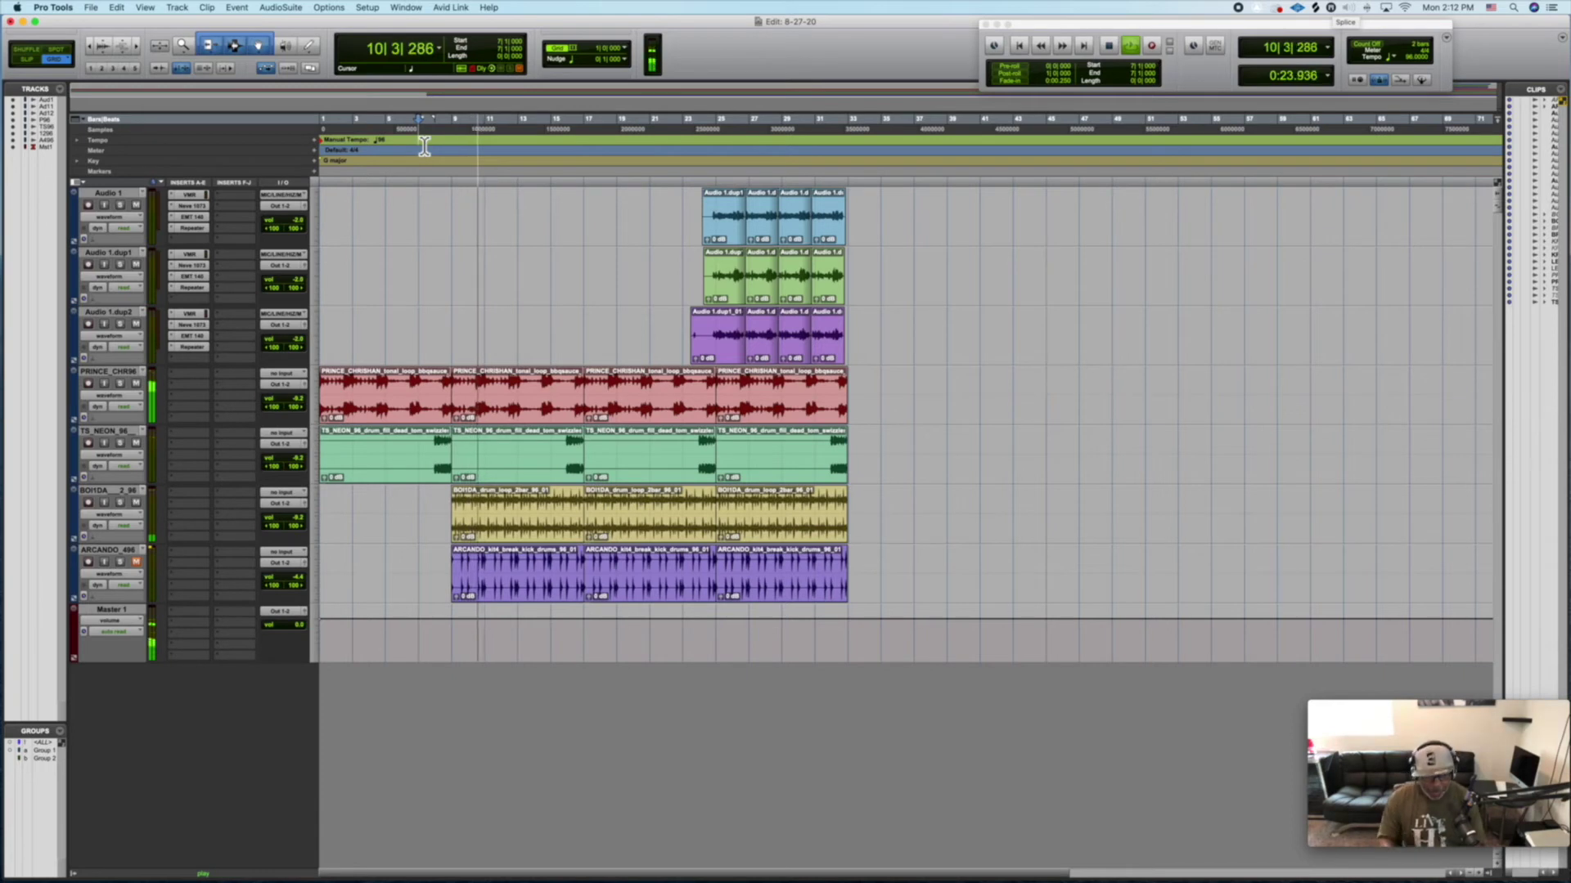
key("space")
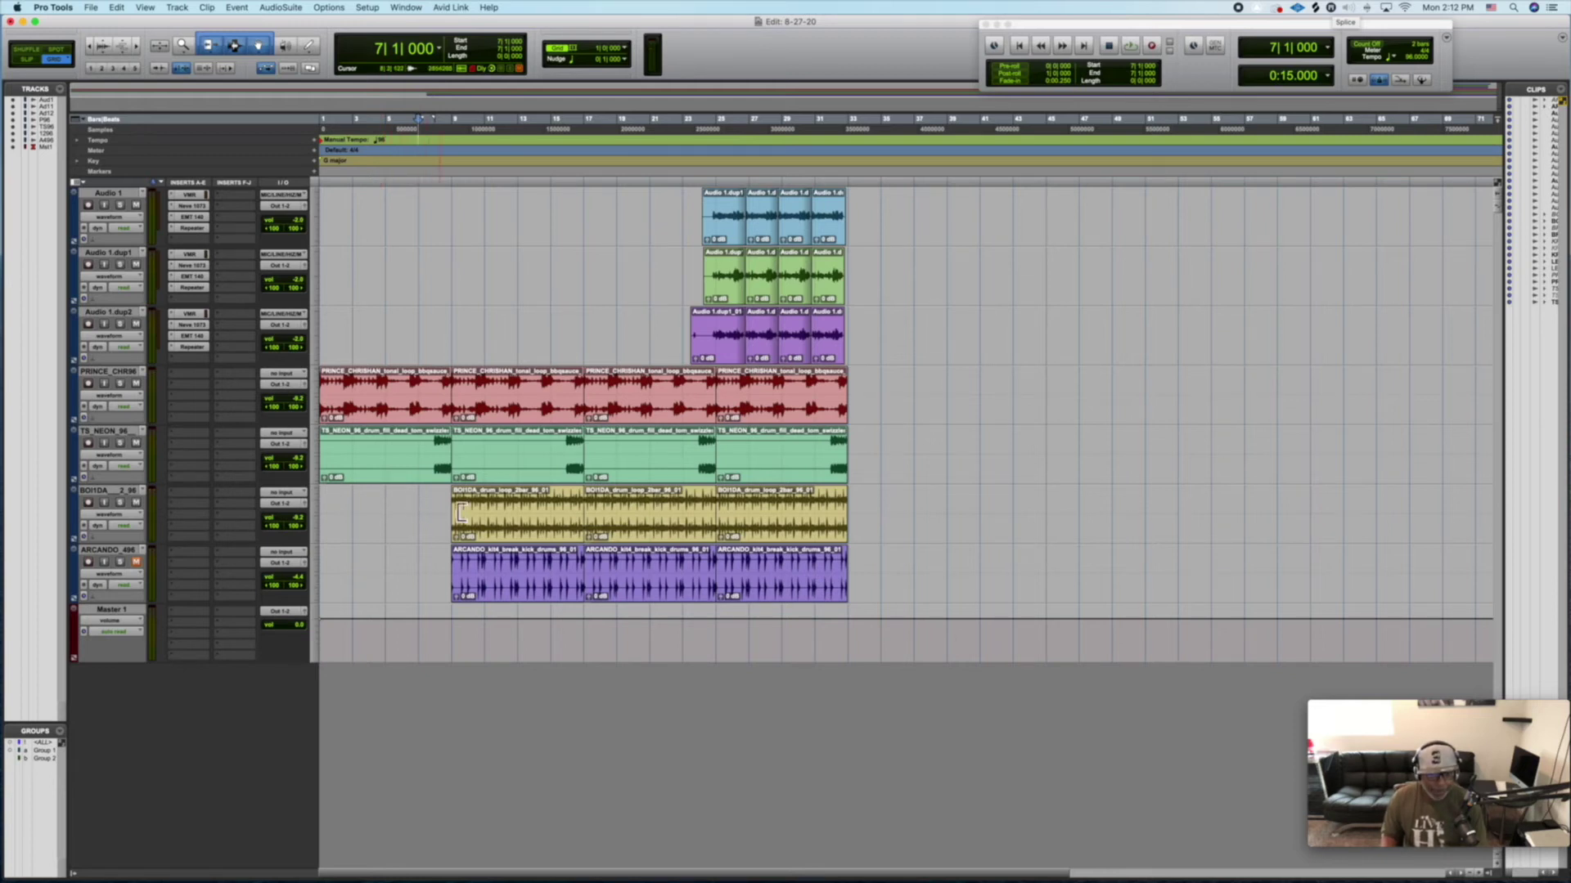
- Trim the start of the first ARCANDO clip from bar 9 to bar 13 and unmute the ARCANDO track
left_click(463, 576)
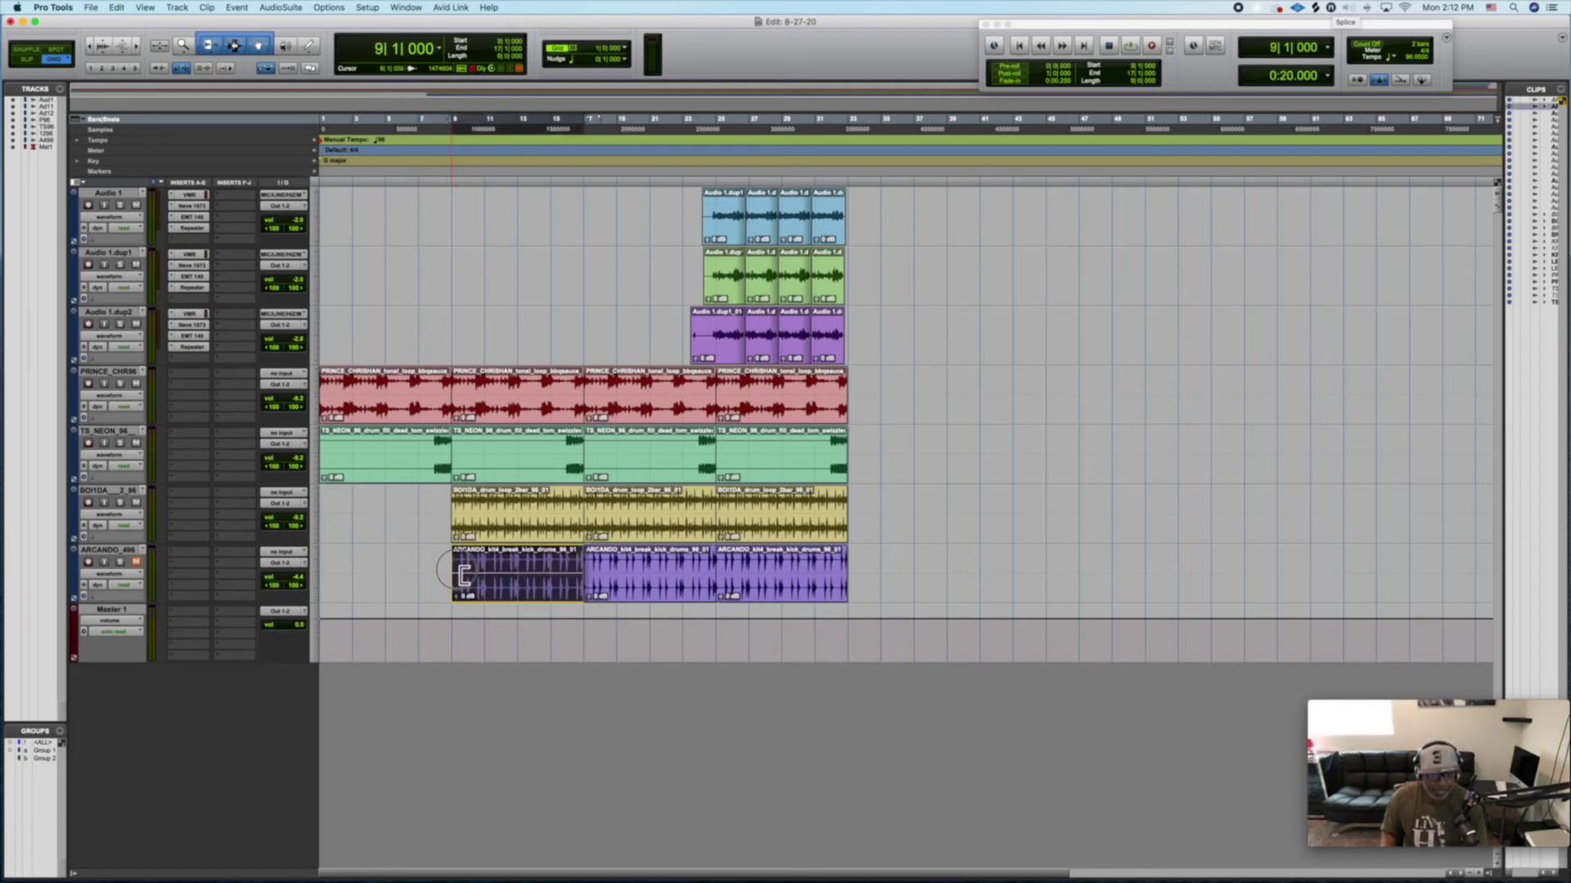
left_click_drag(463, 576, 519, 576)
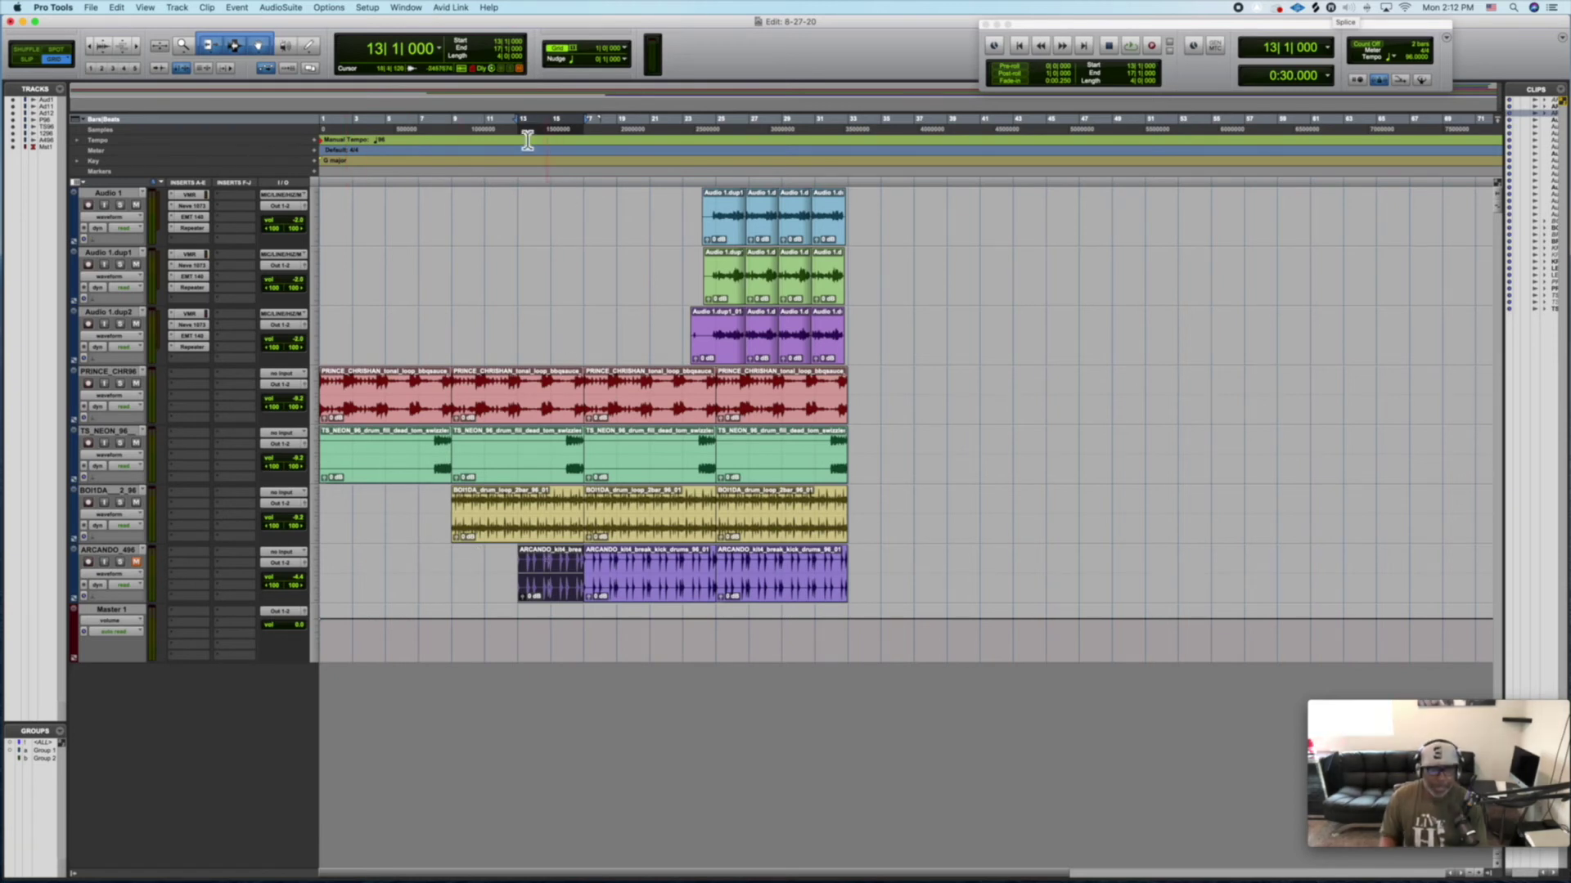
left_click(455, 162)
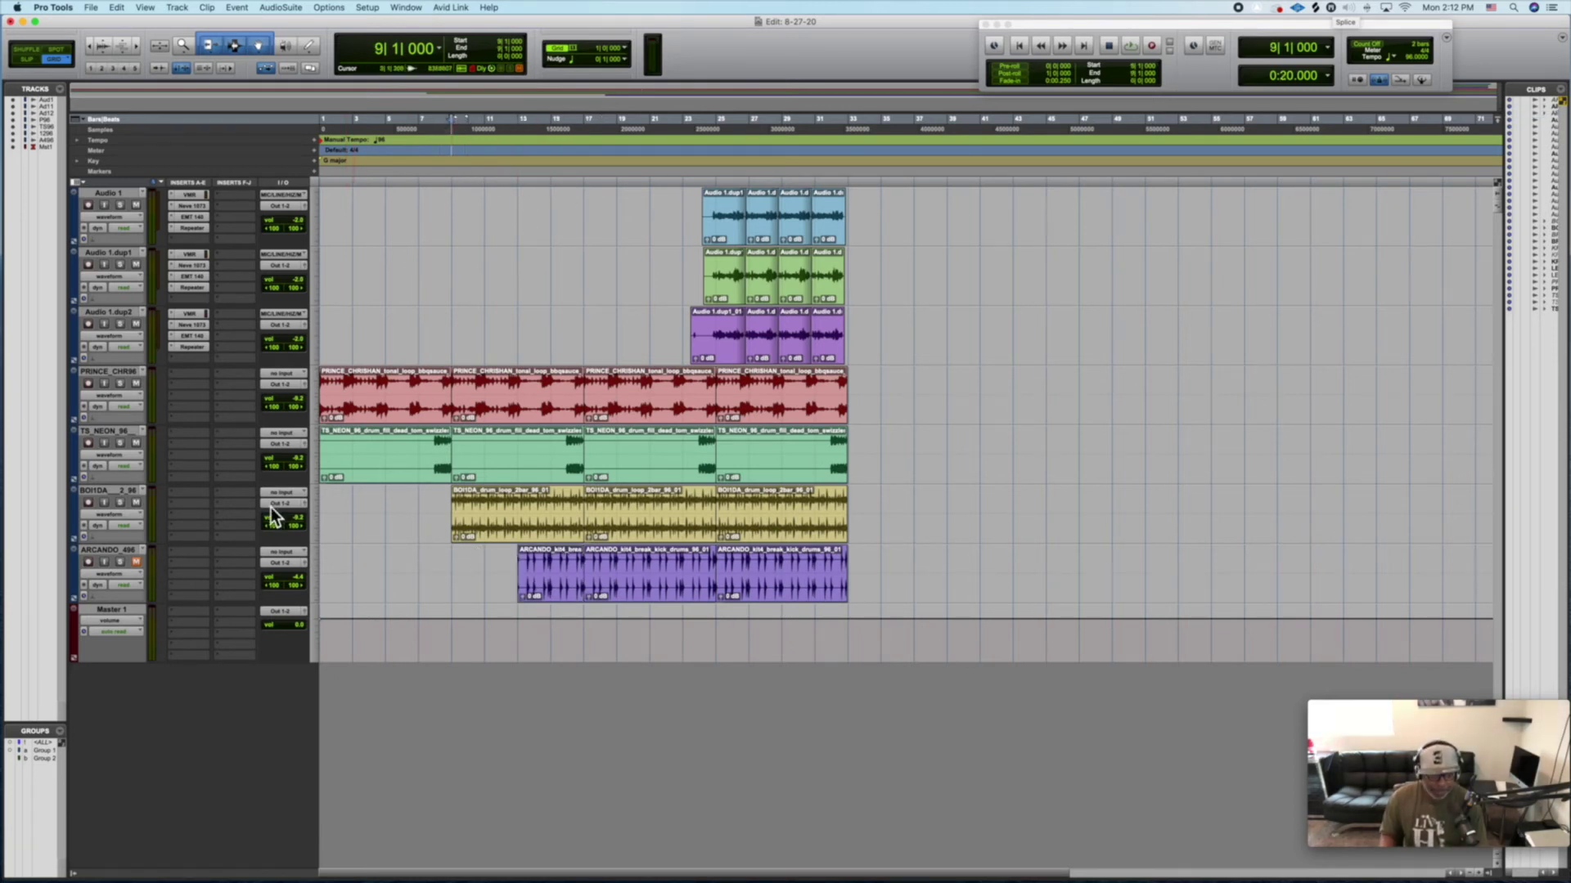
left_click(137, 562)
- Play from bar 9 and again from bar 8 through the ARCANDO entry at bar 13
key("space")
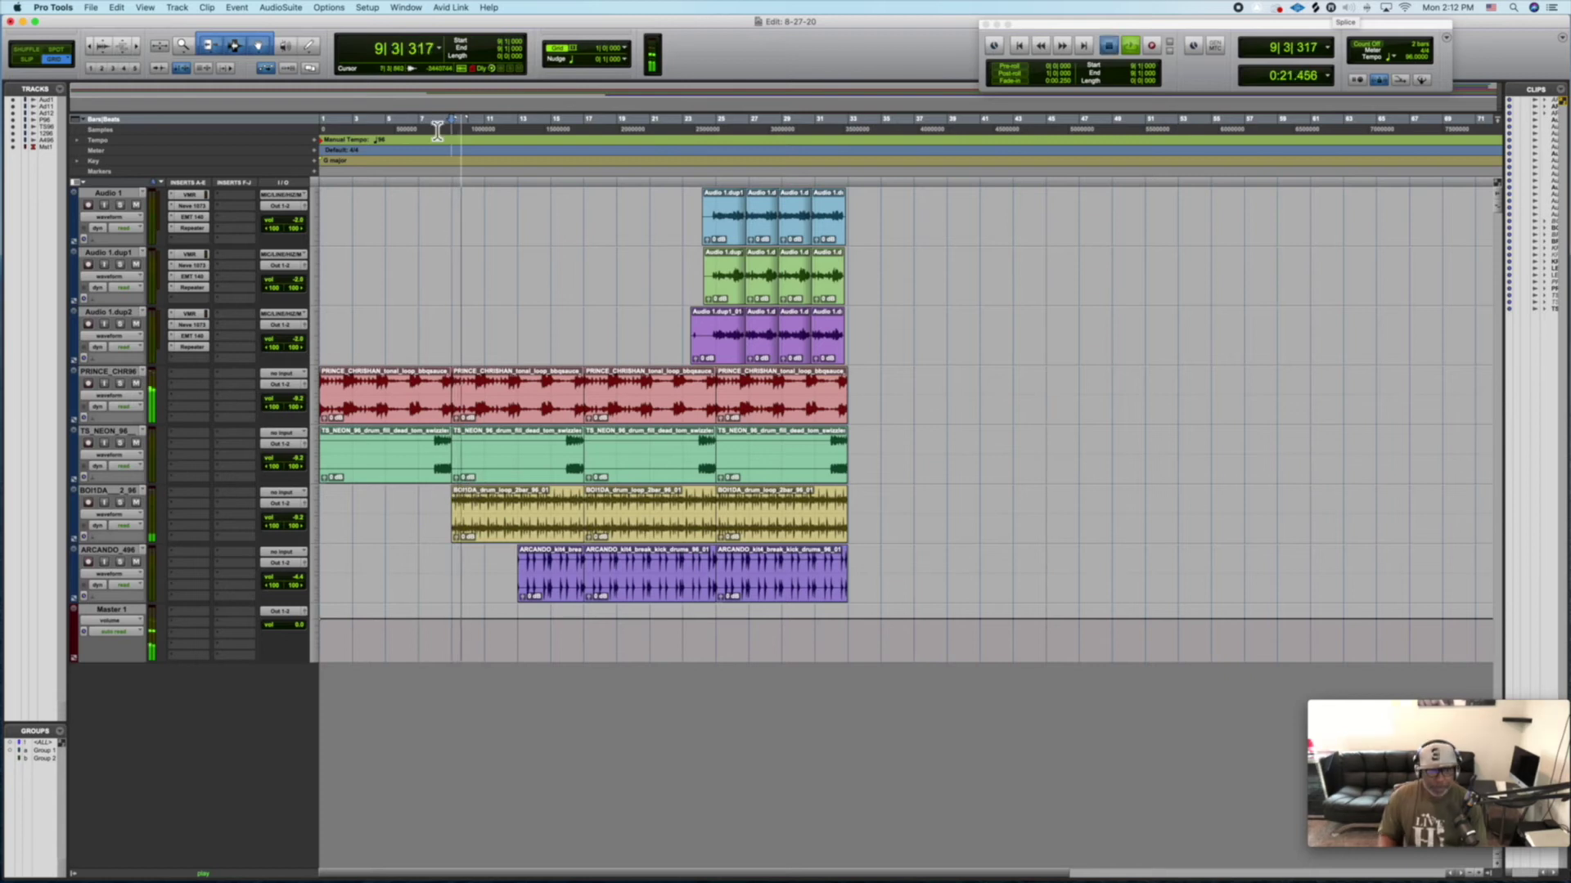
left_click(437, 131)
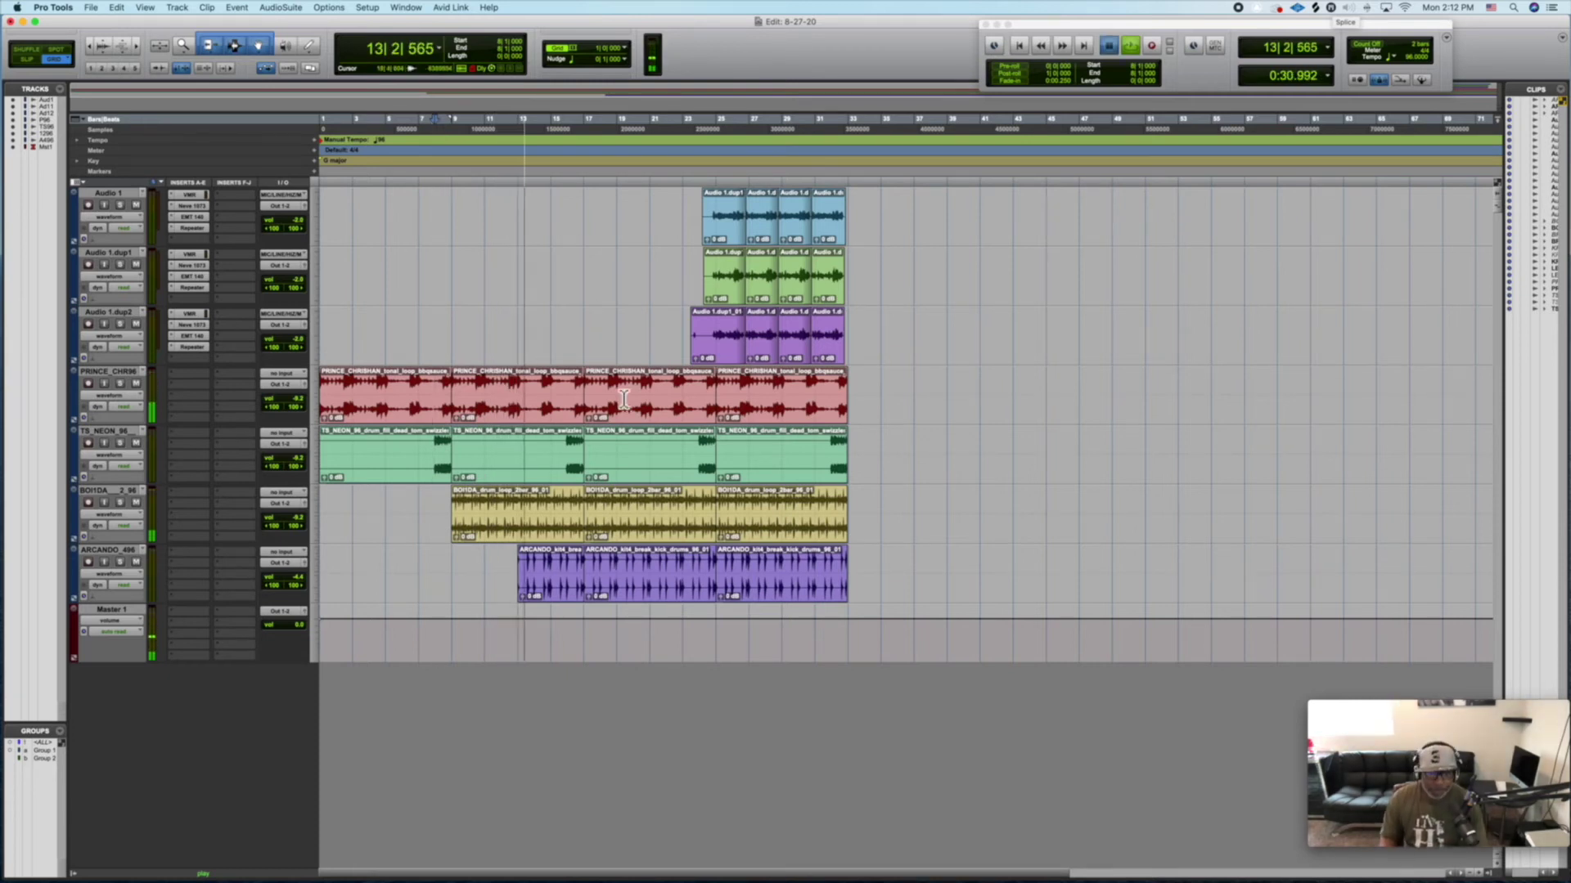
key("space")
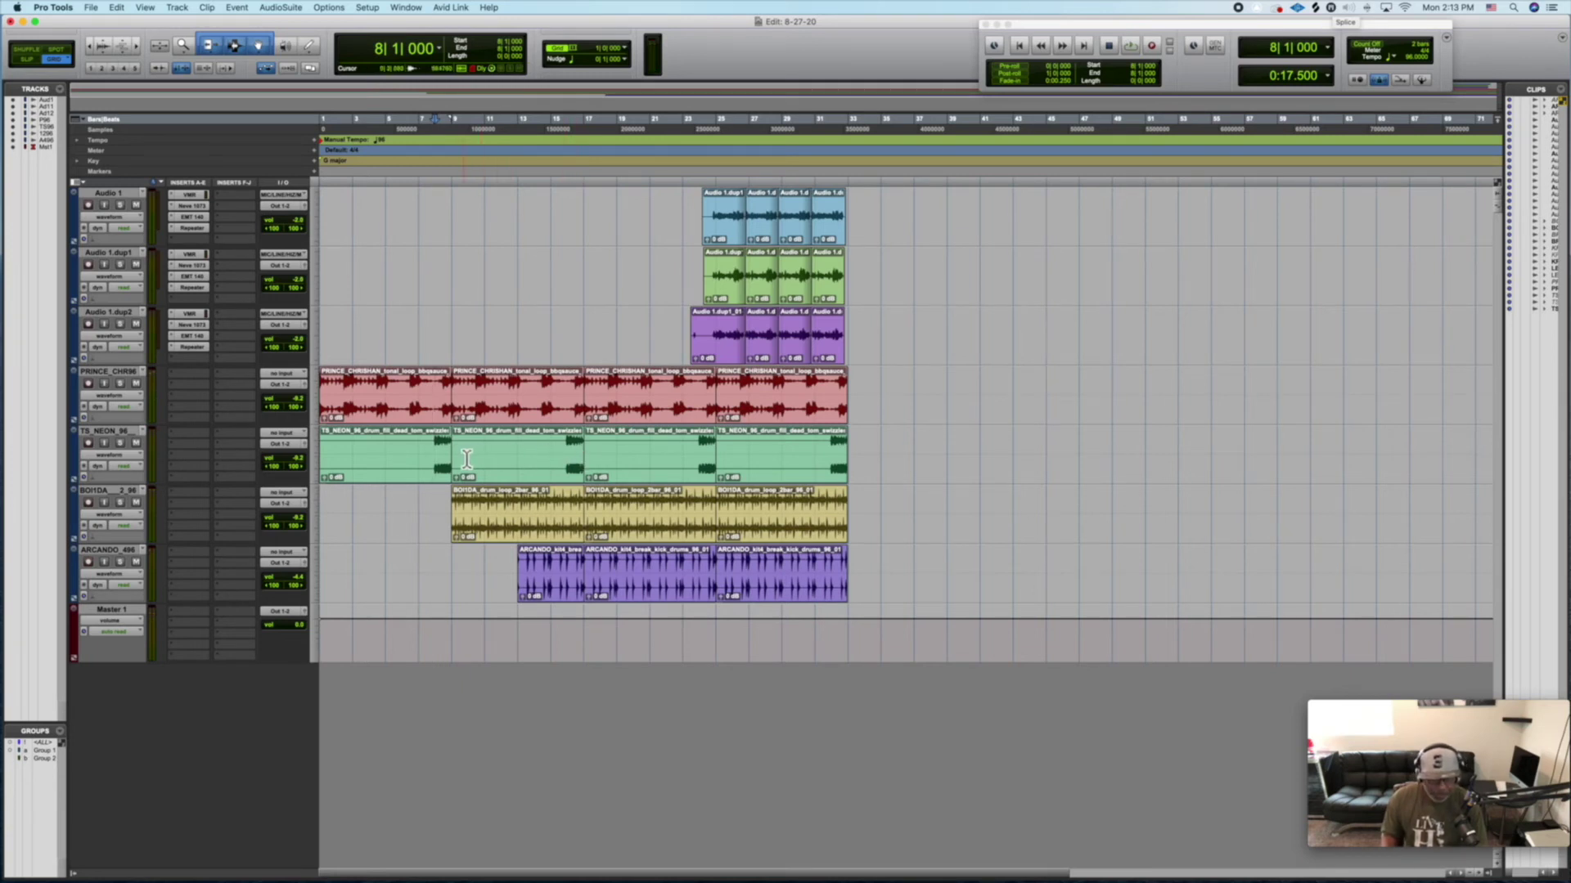
- Shorten the second TS_NEON clip to a four-bar clip ending in its fill, placed at bar 9, and play from bar 11
mouse_move(464, 458)
left_mouse_down()
mouse_move(530, 460)
mouse_move(492, 466)
left_mouse_up()
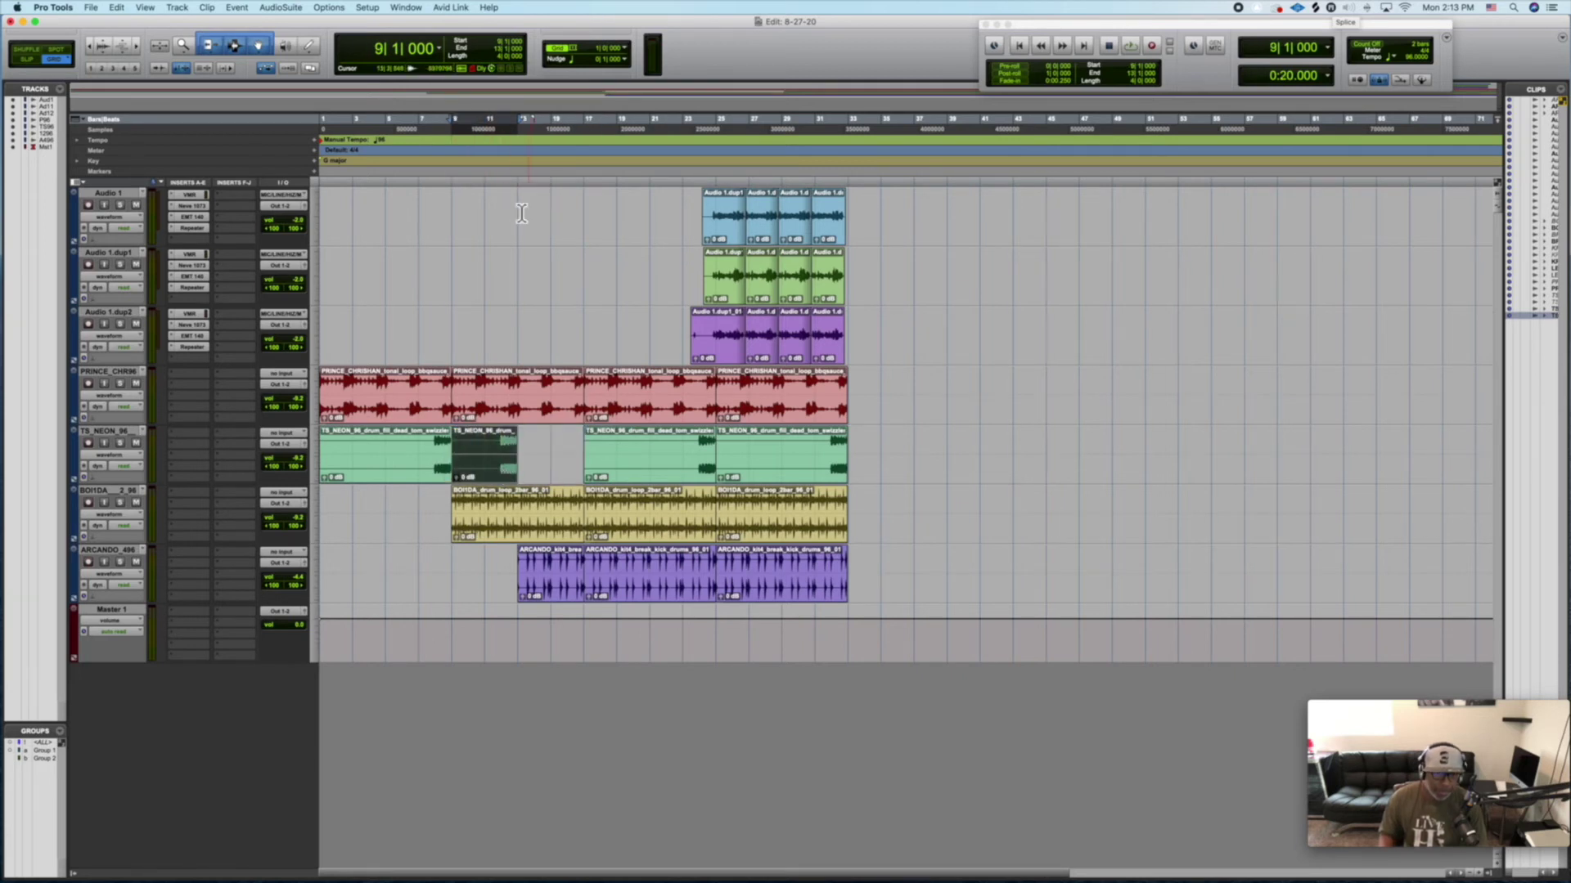
left_click(488, 145)
key("space")
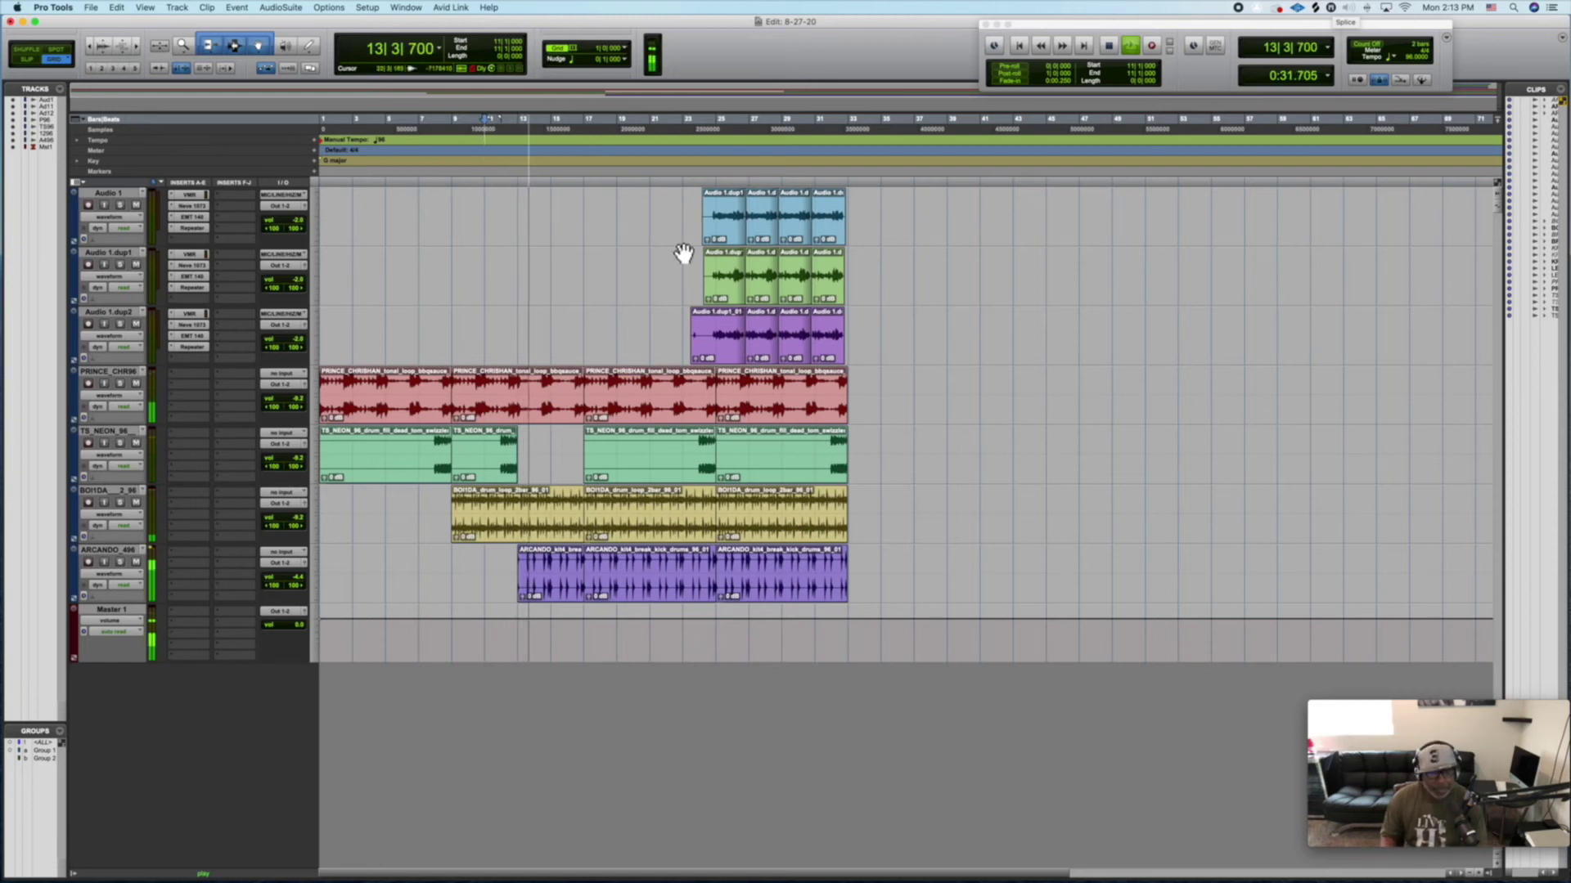
key("space")
- Duplicate the four-bar TS_NEON clip from bar 9 to bar 13 and play from bar 15 to check the fill
left_click(502, 466)
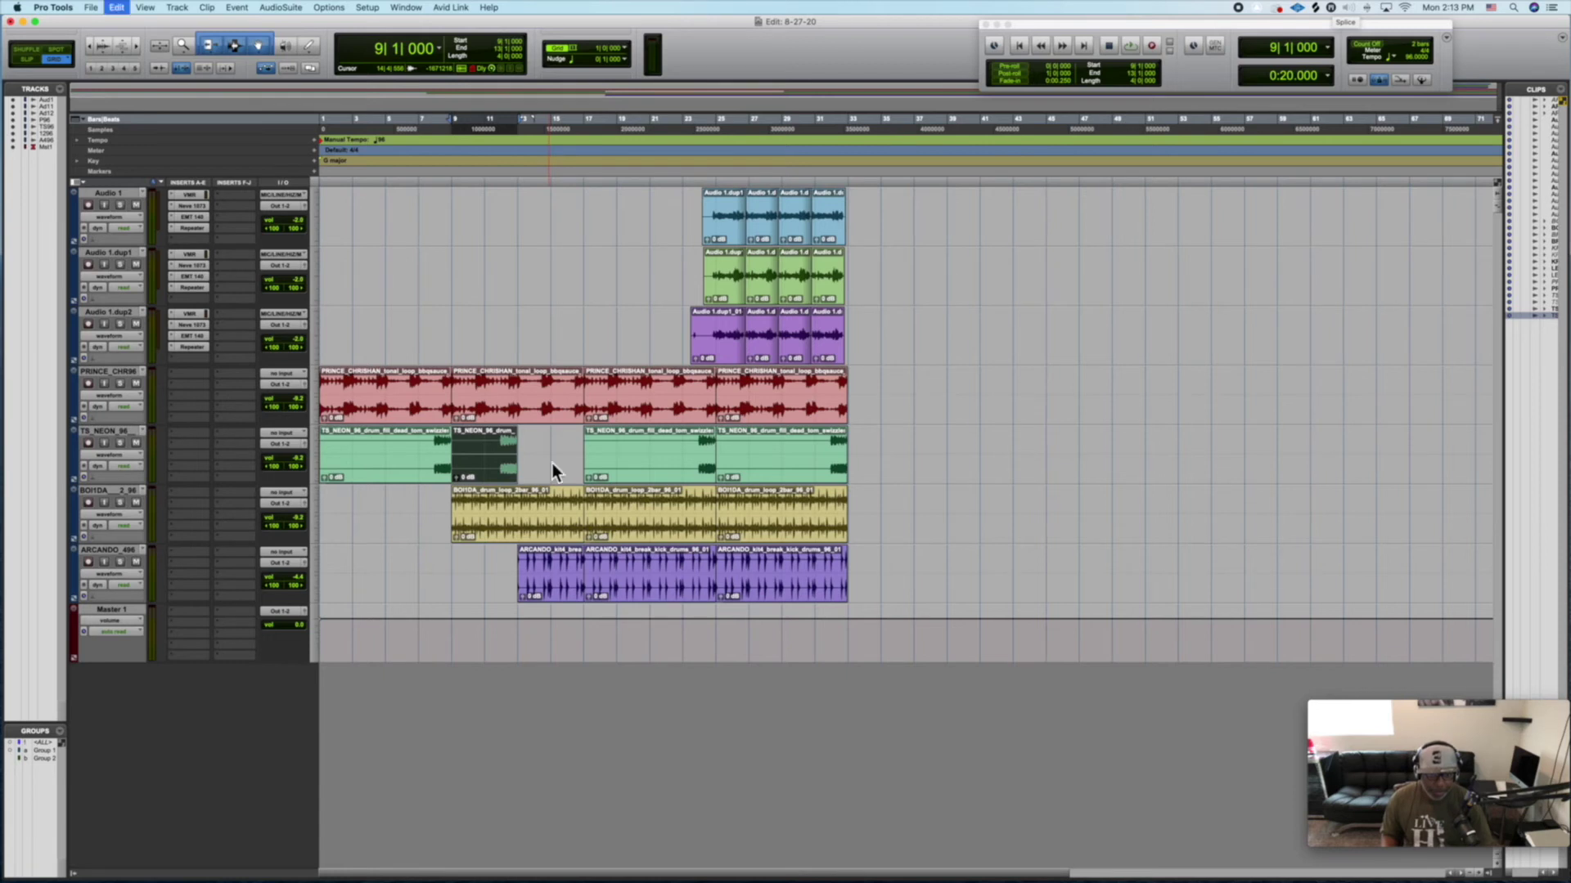
key("super+d")
left_click(563, 140)
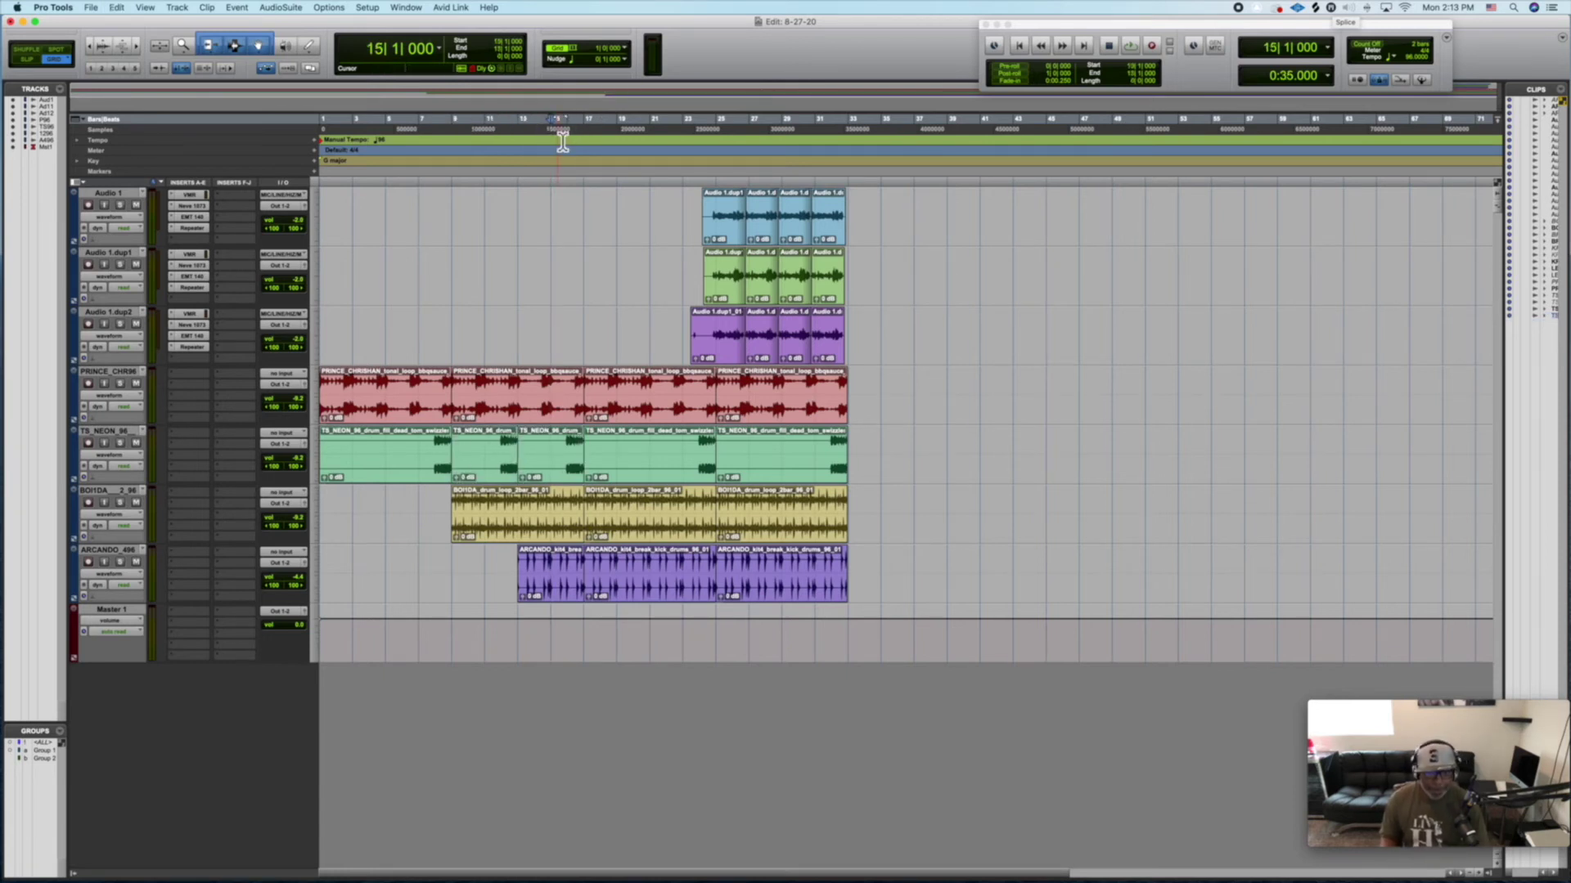
key("space")
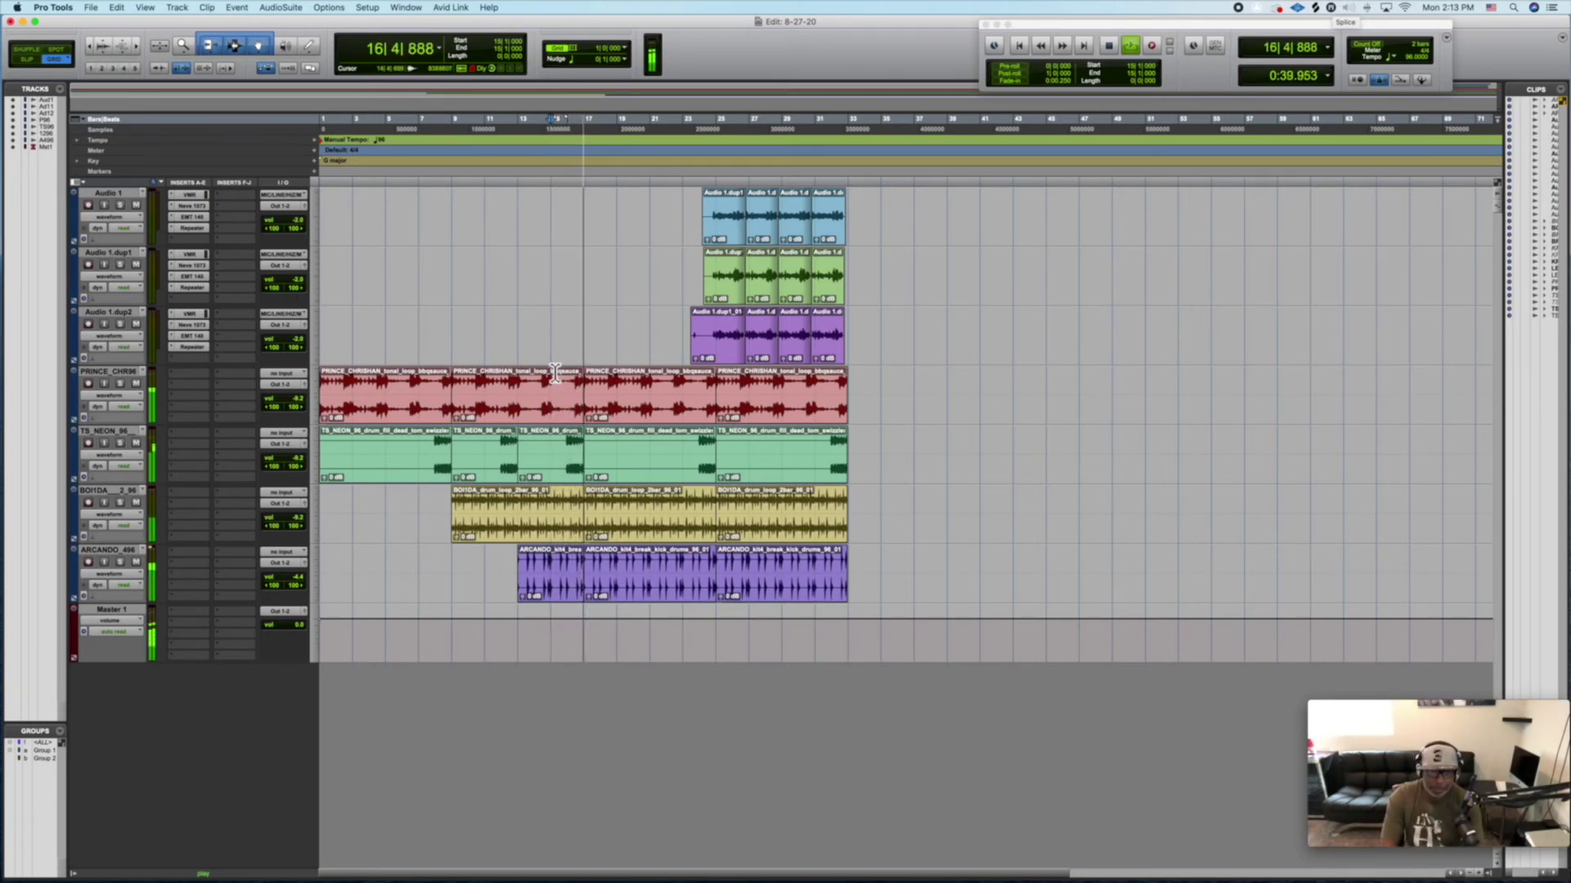
key("space")
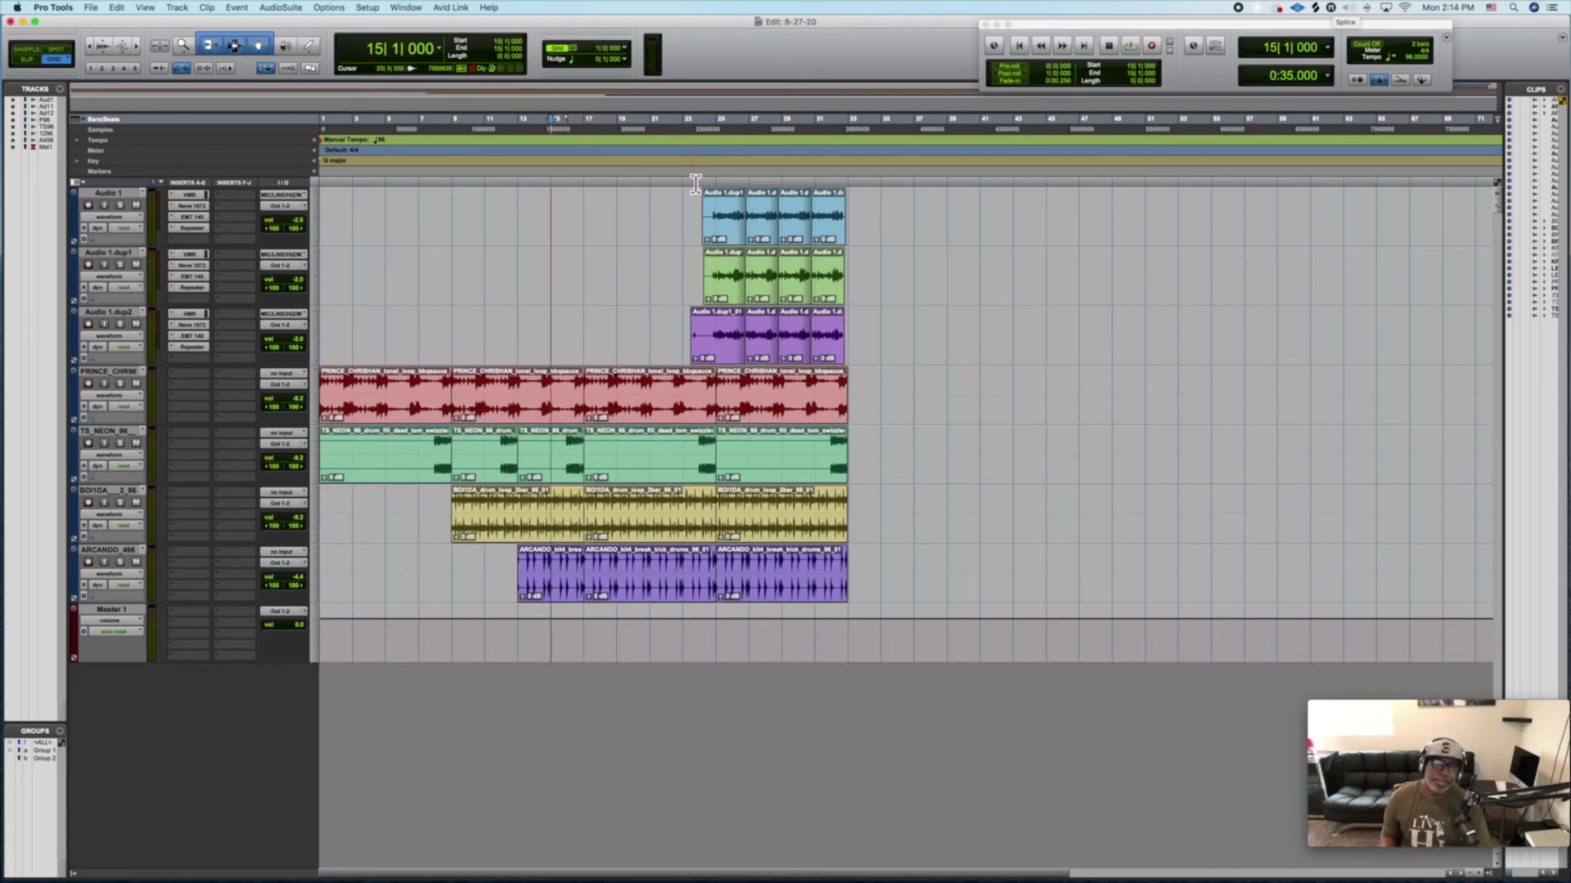
- Play from bar 23 to hear the three Audio 1 tracks enter over the loops
left_click(683, 131)
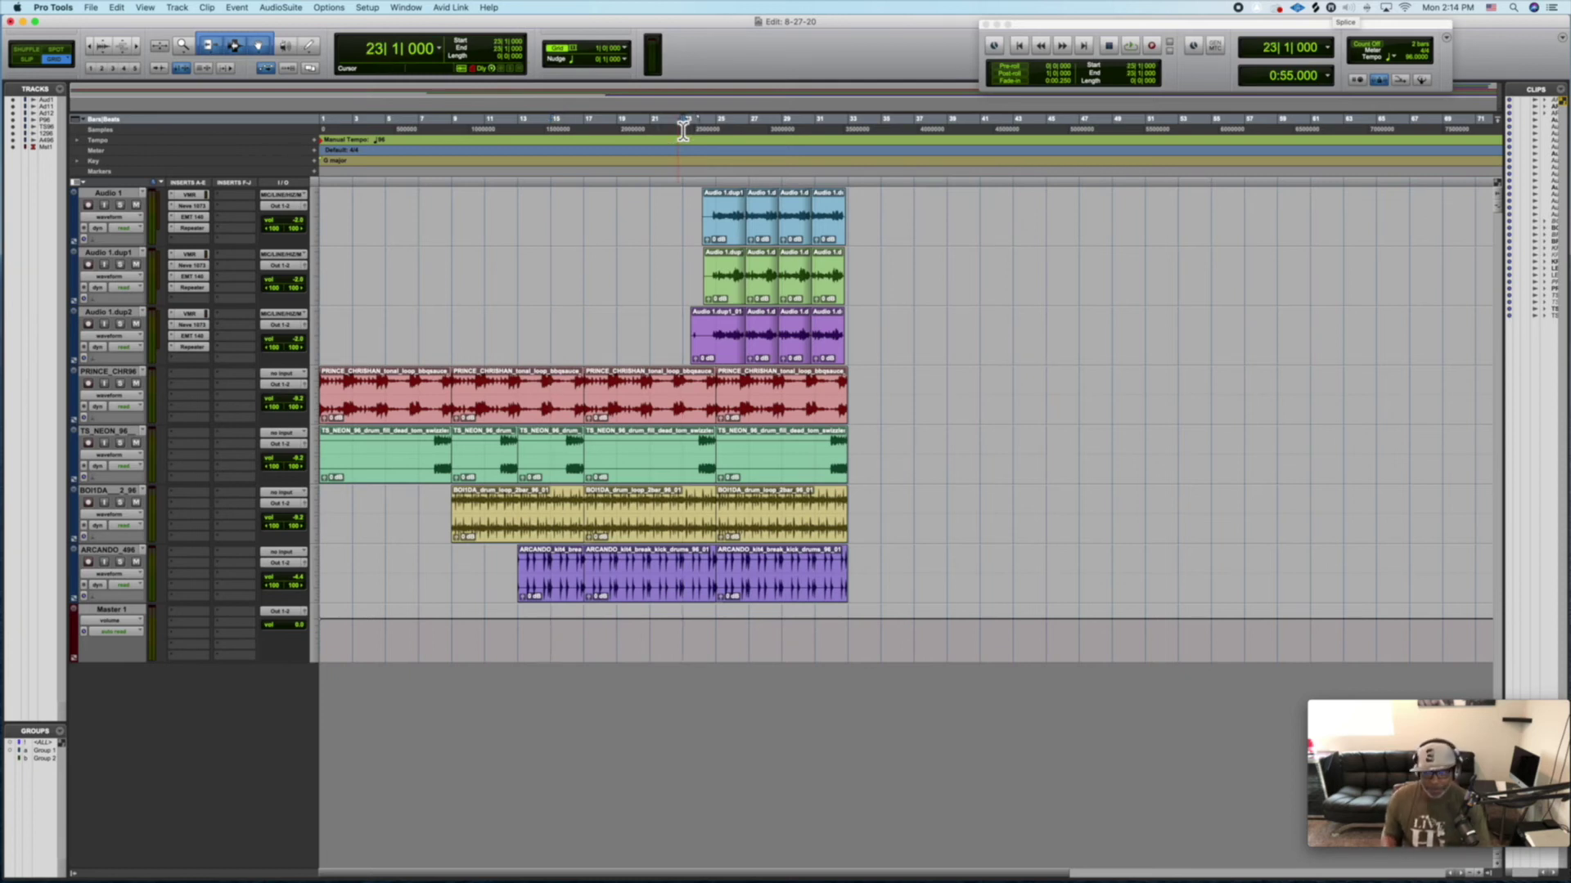
key("space")
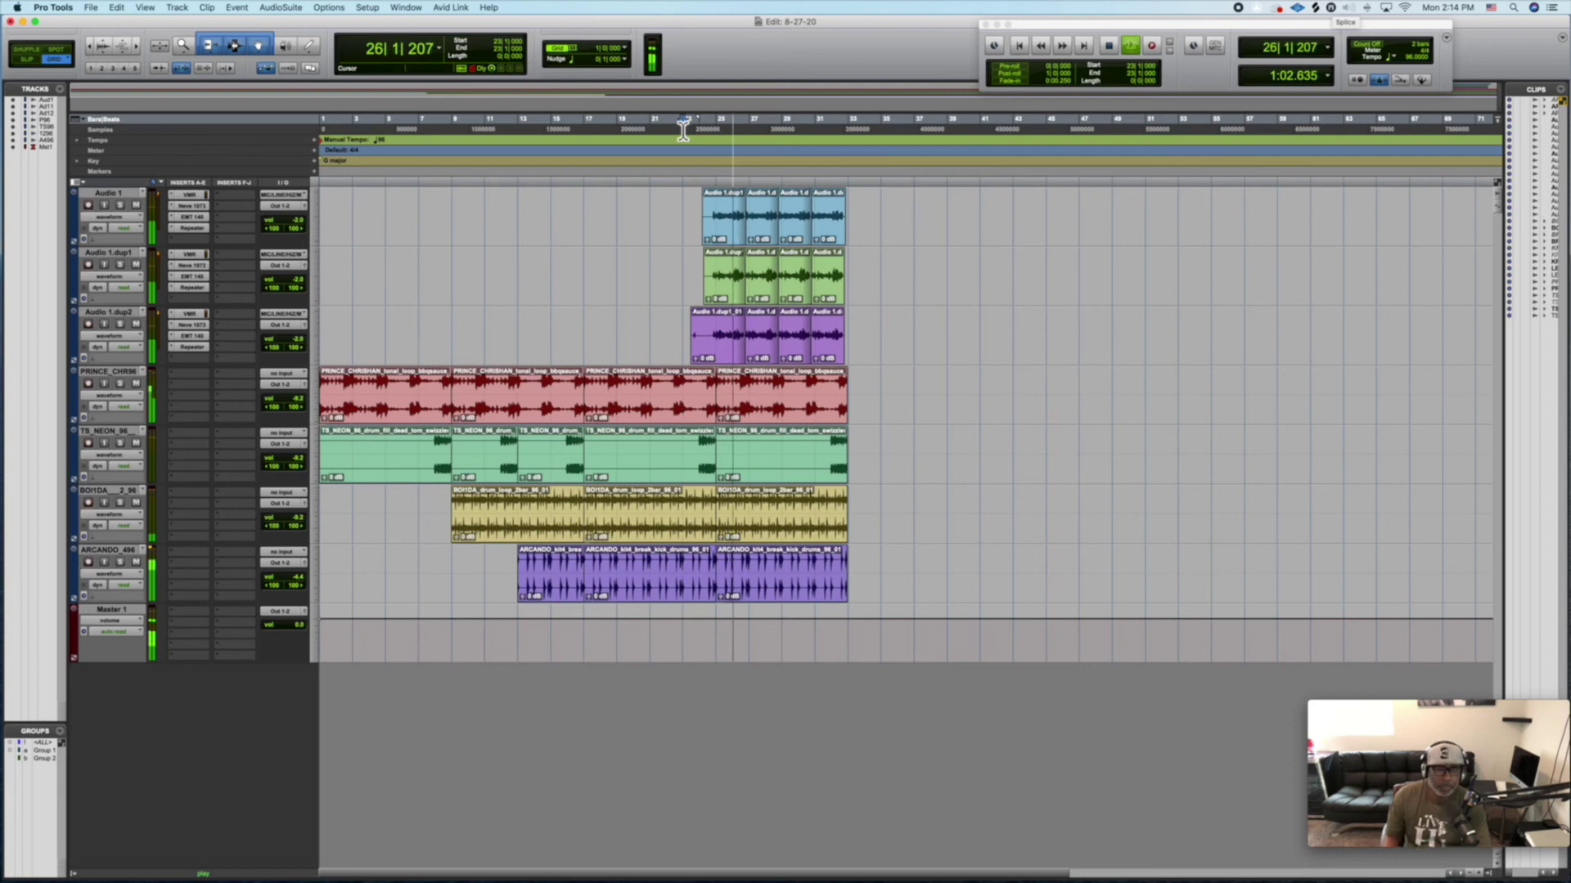
key("space")
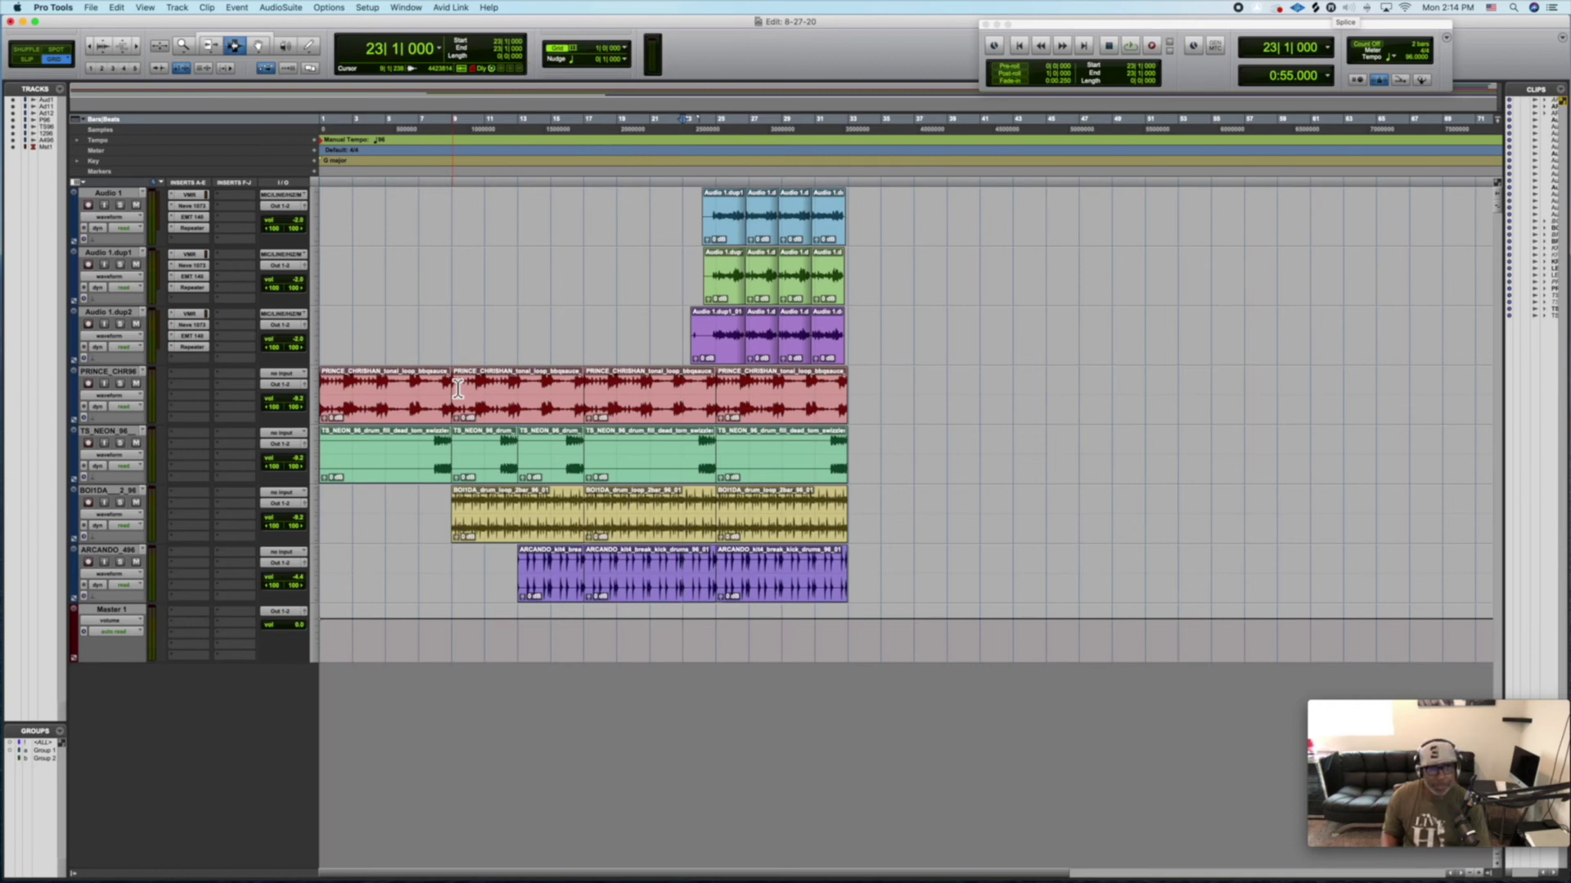
- Duplicate the section from bar 9 to bar 33 across all seven audio tracks twice, extending the arrangement to bar 81
left_click_drag(458, 389, 830, 594)
left_click(457, 216)
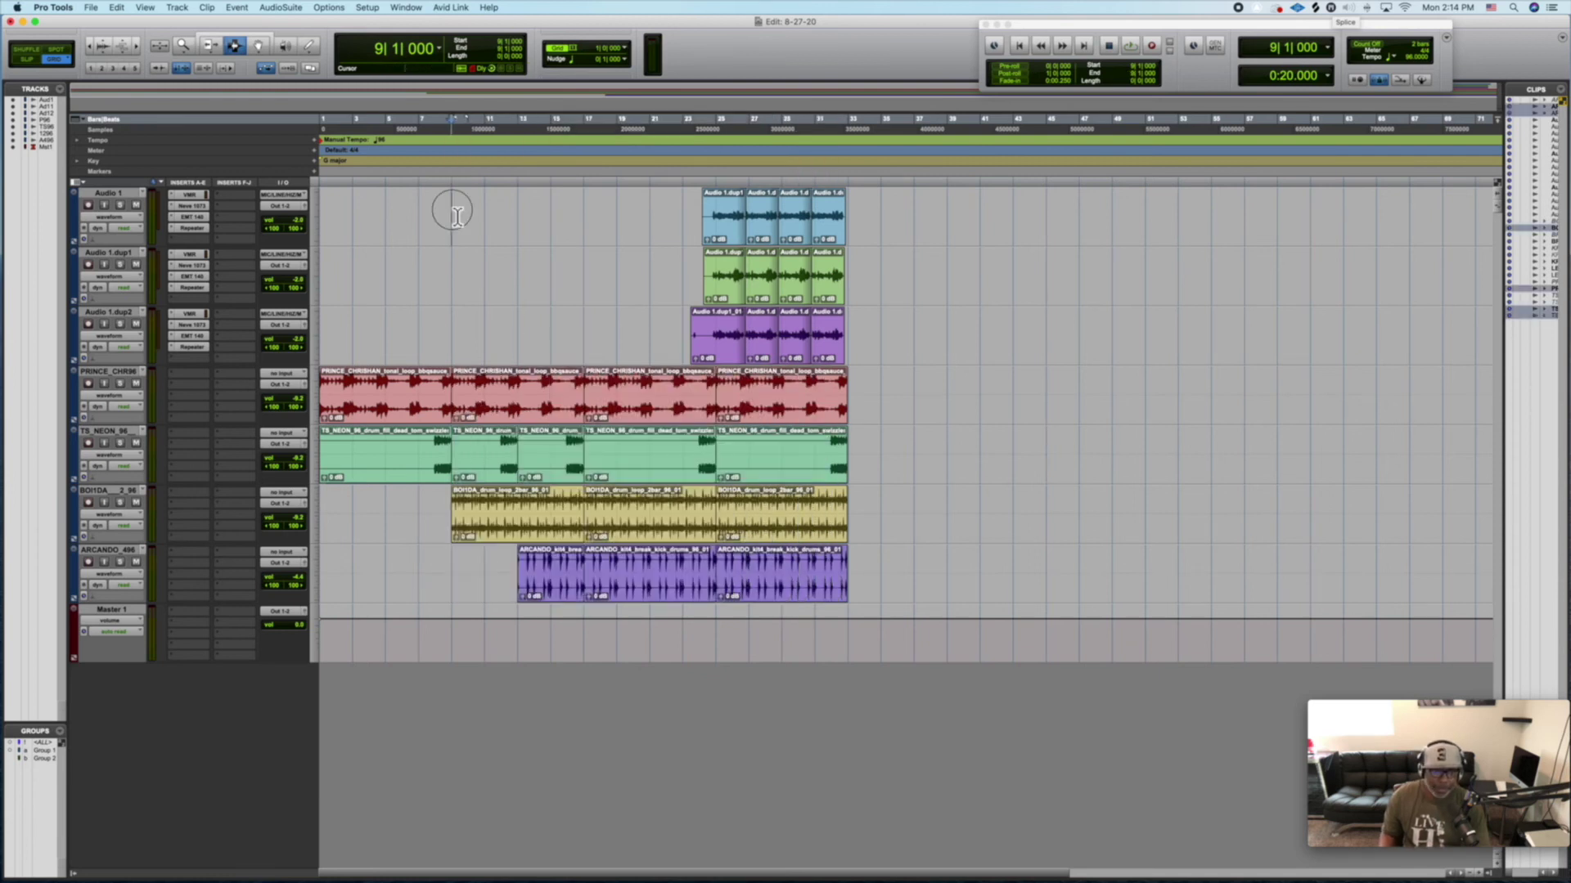
left_click_drag(449, 219, 854, 606)
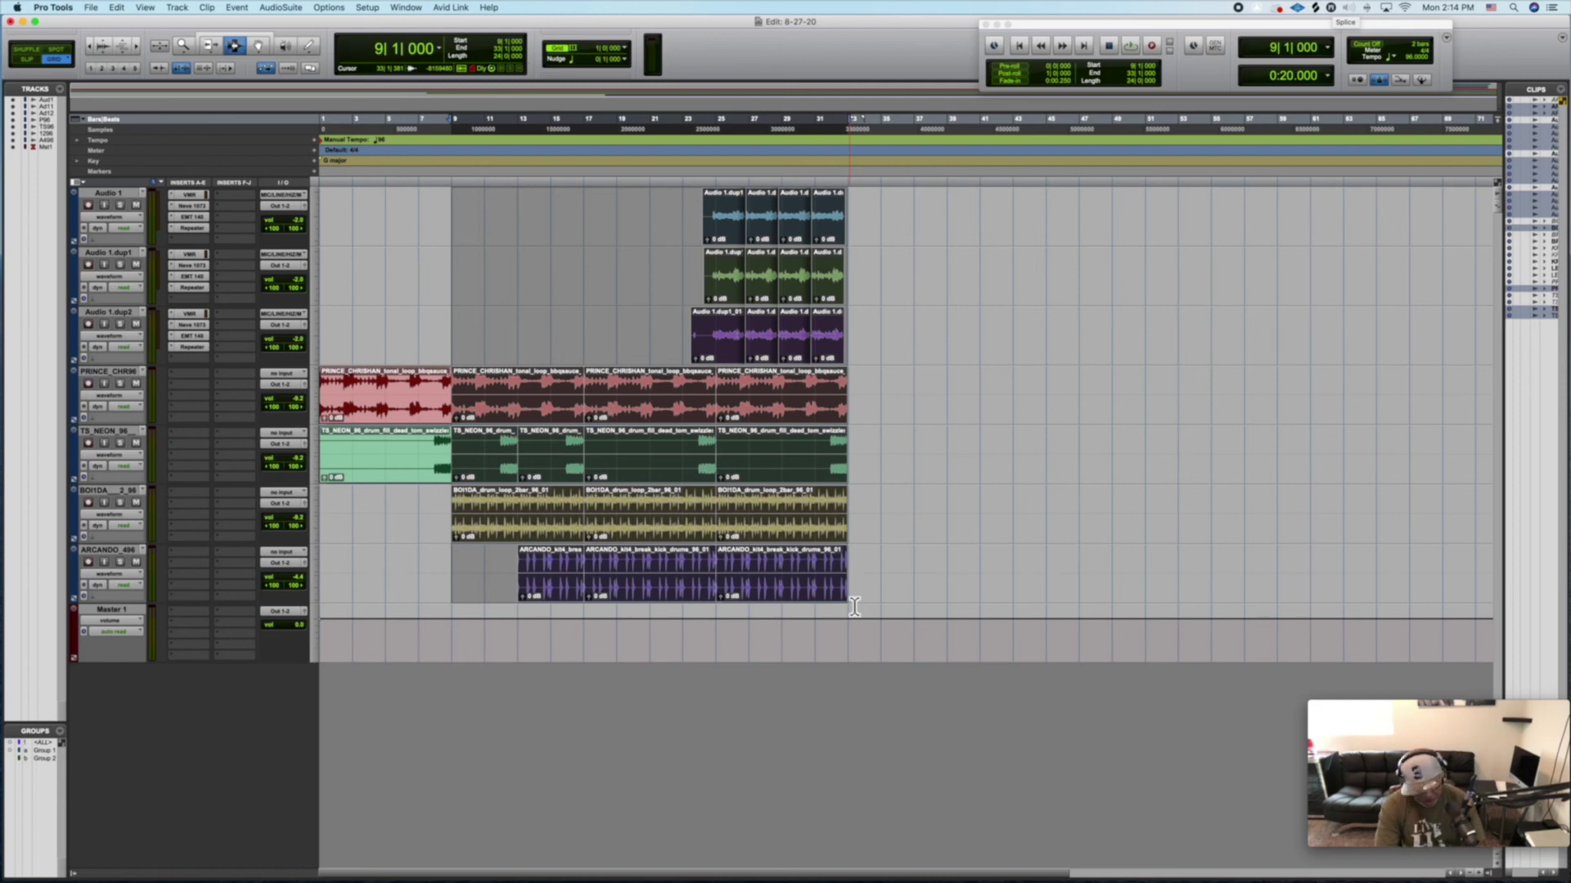
key("super+d")
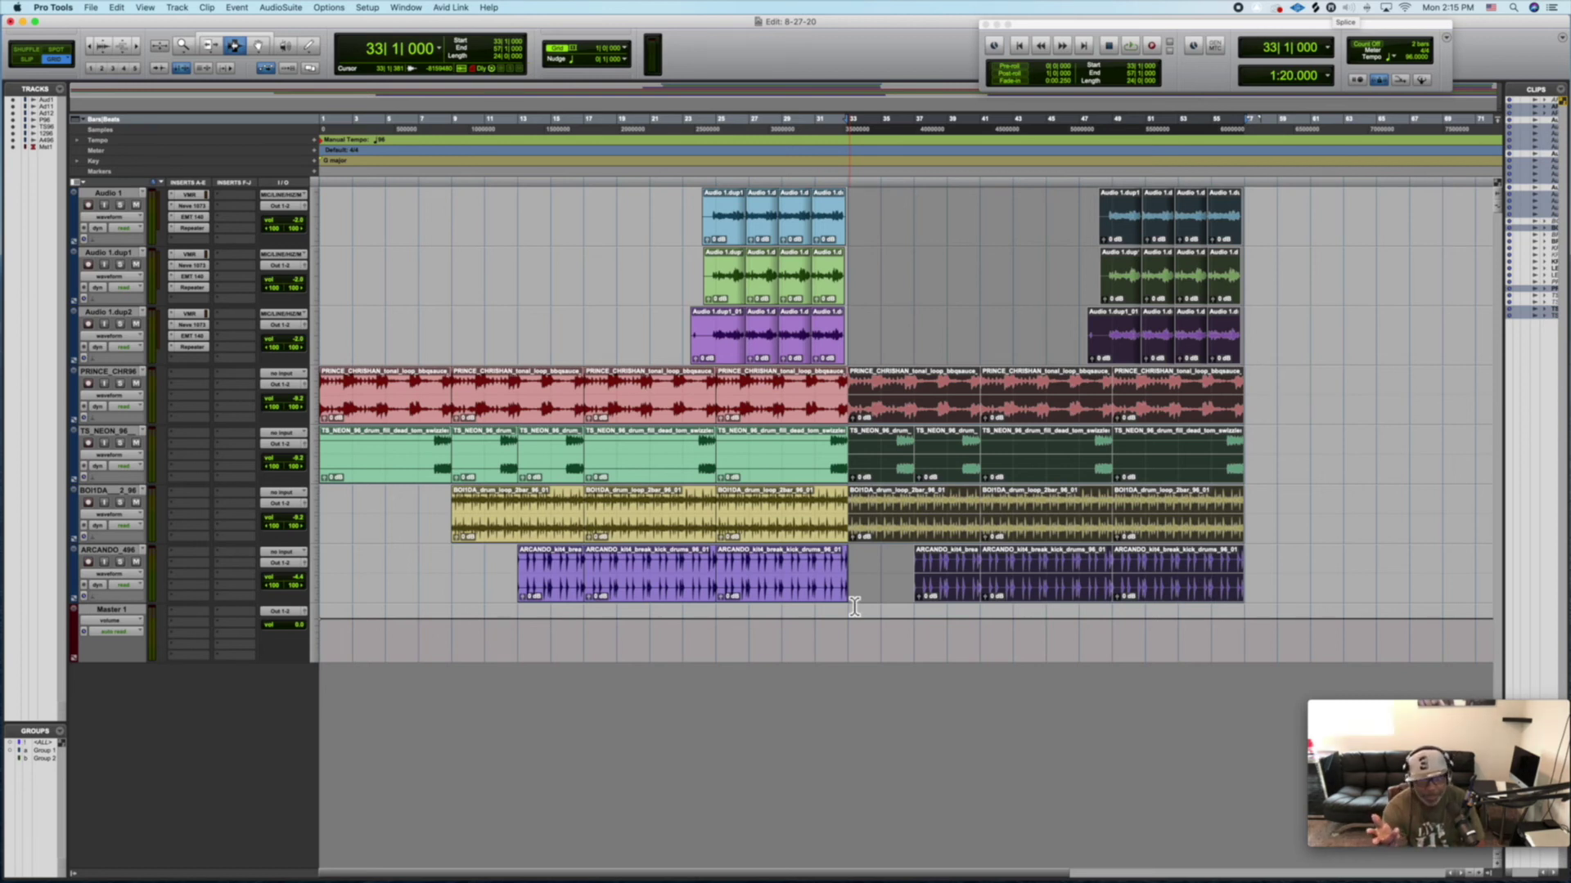
key("super+d")
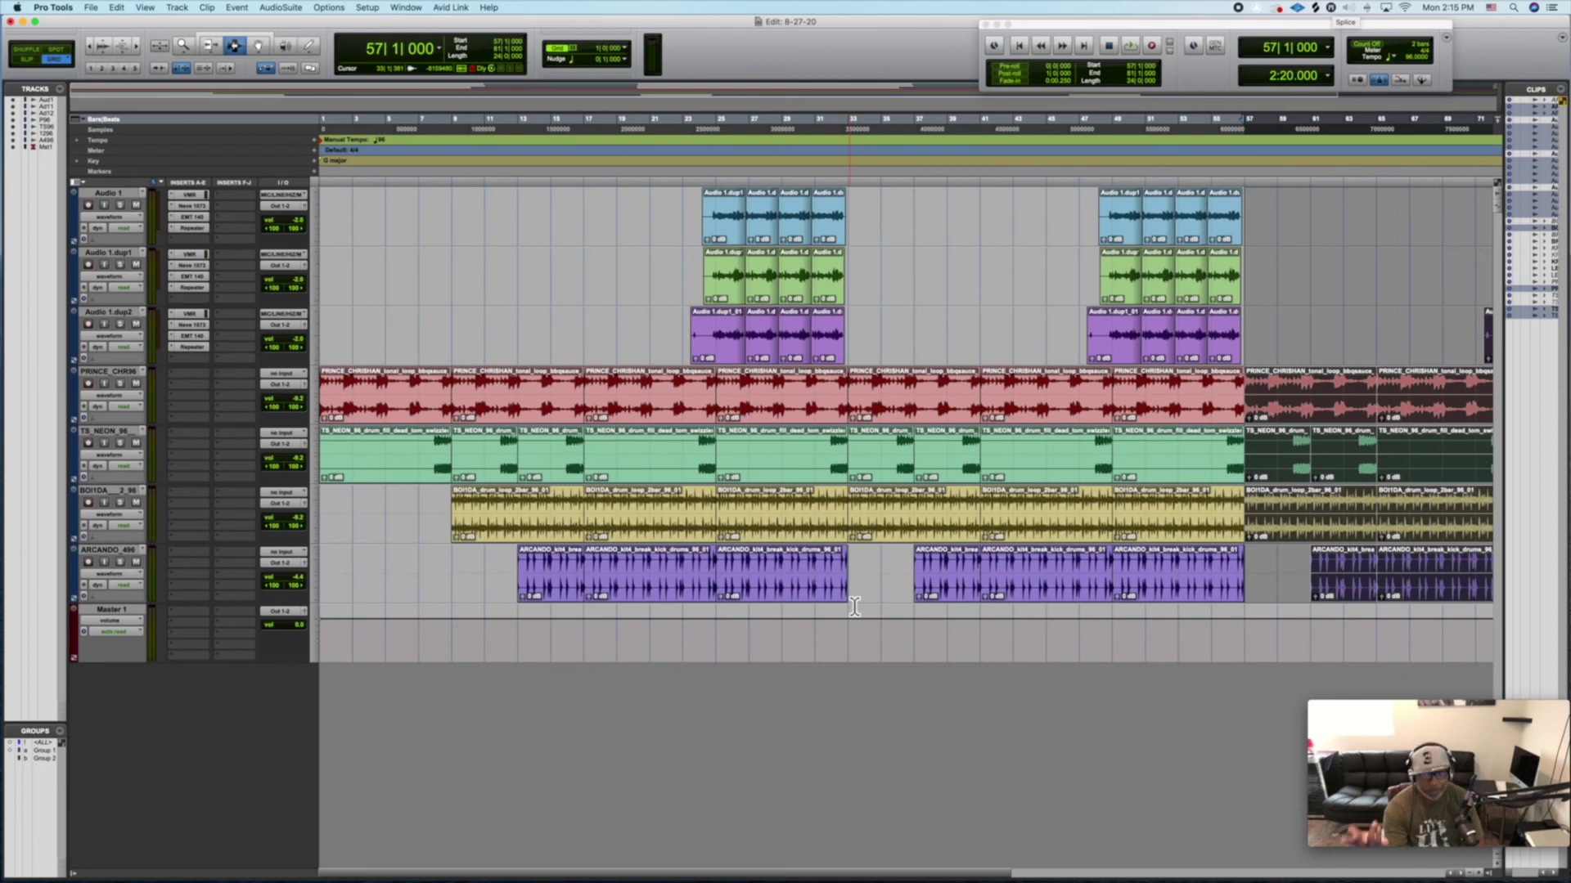
key("super+bracketleft")
key("super+bracketleft")
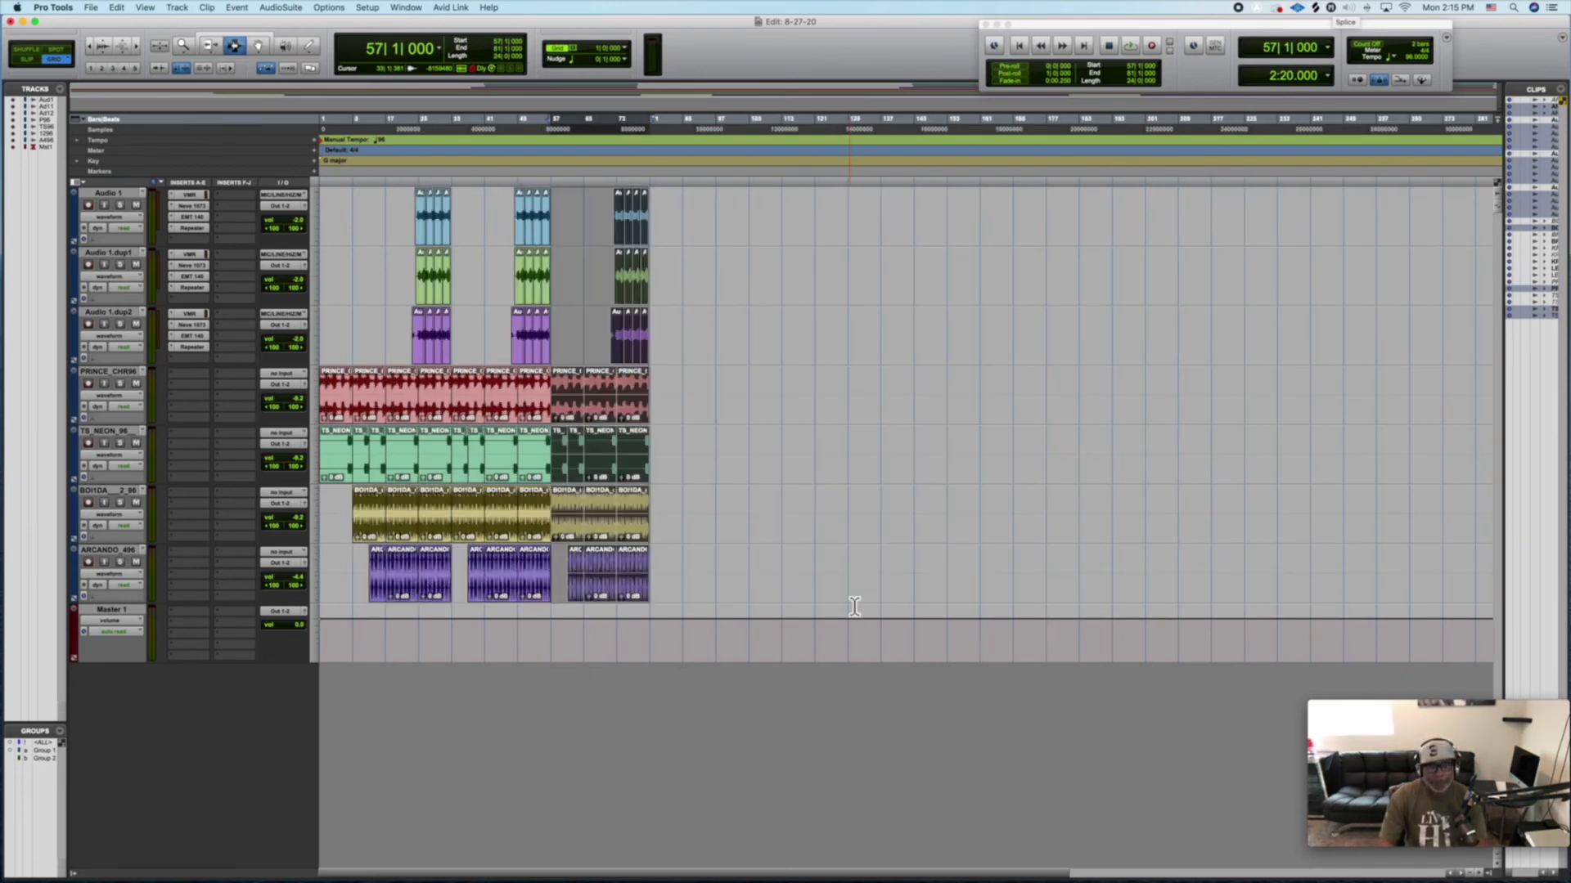
key("super+bracketright")
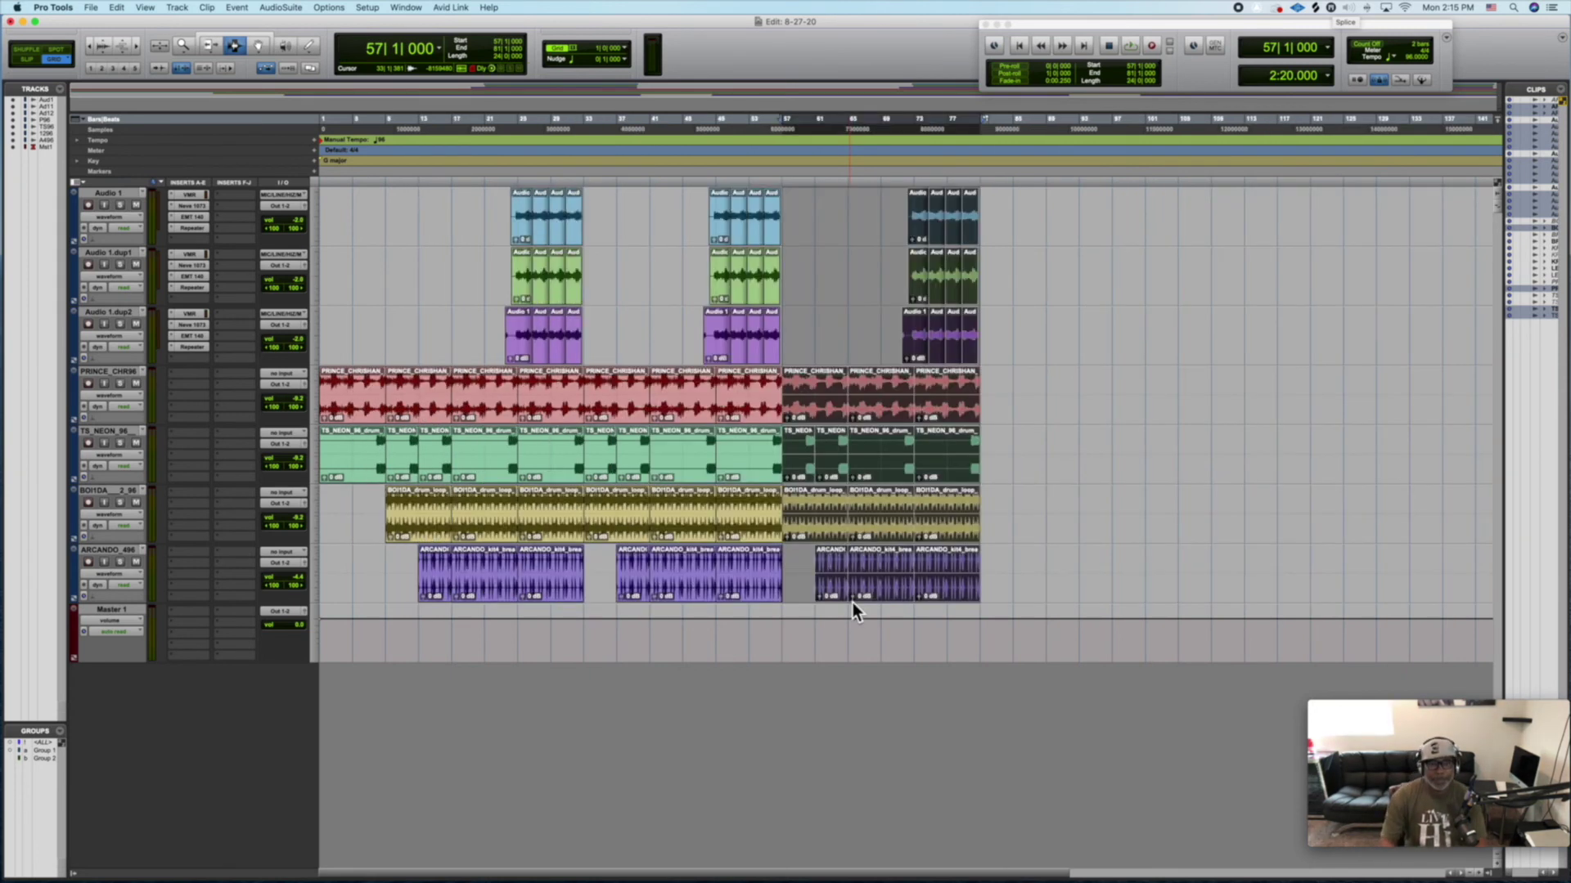
- Play from bar 31 to hear the transition into the duplicated section at bar 33
left_click(572, 133)
key("space")
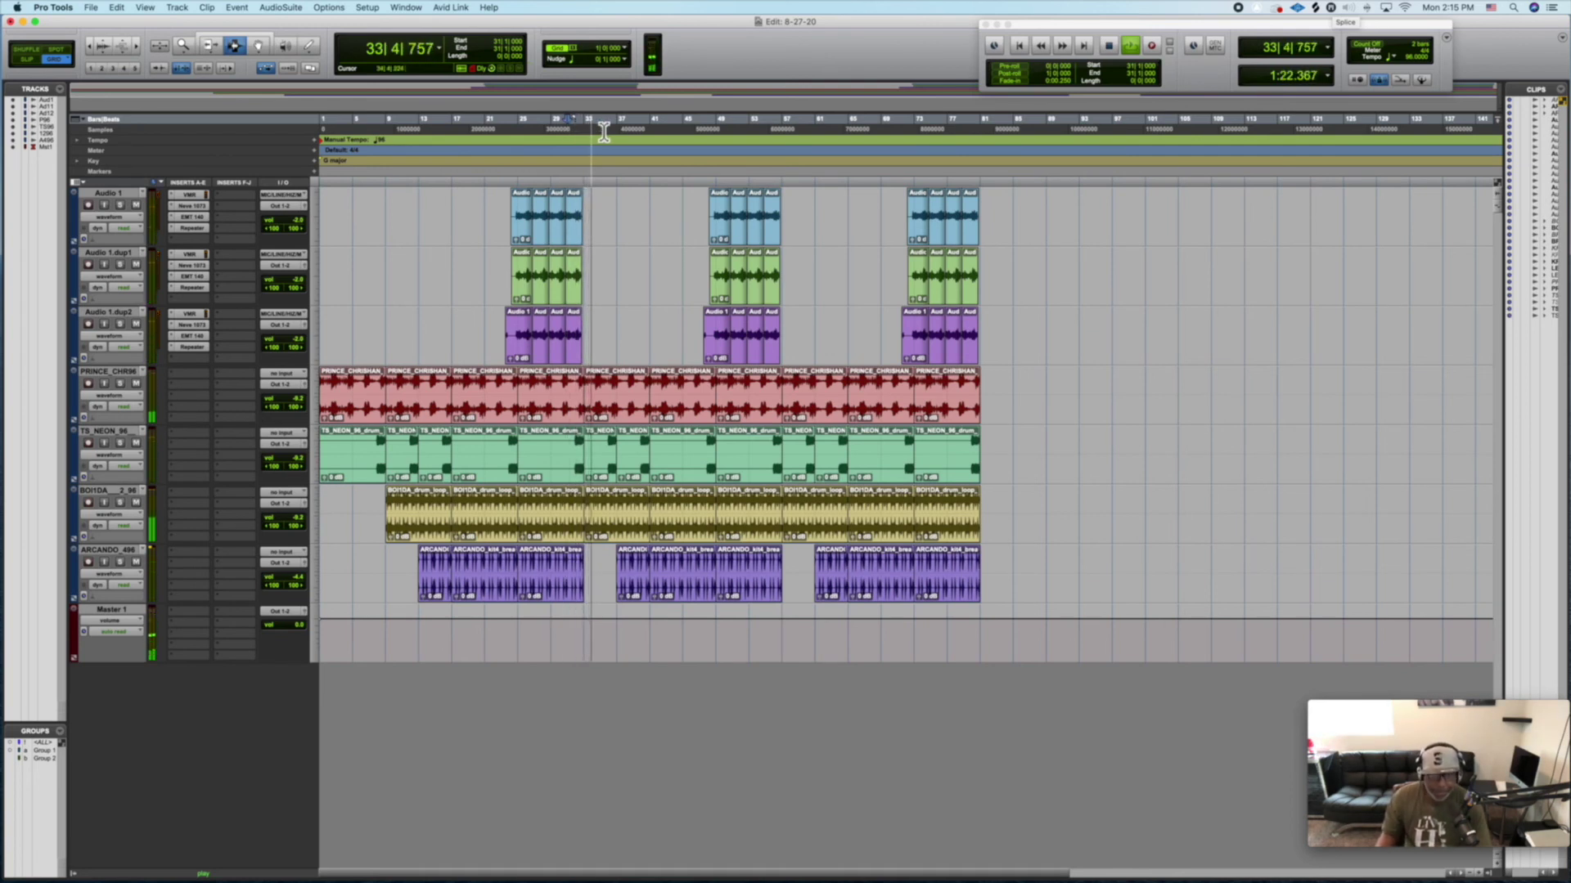
key("space")
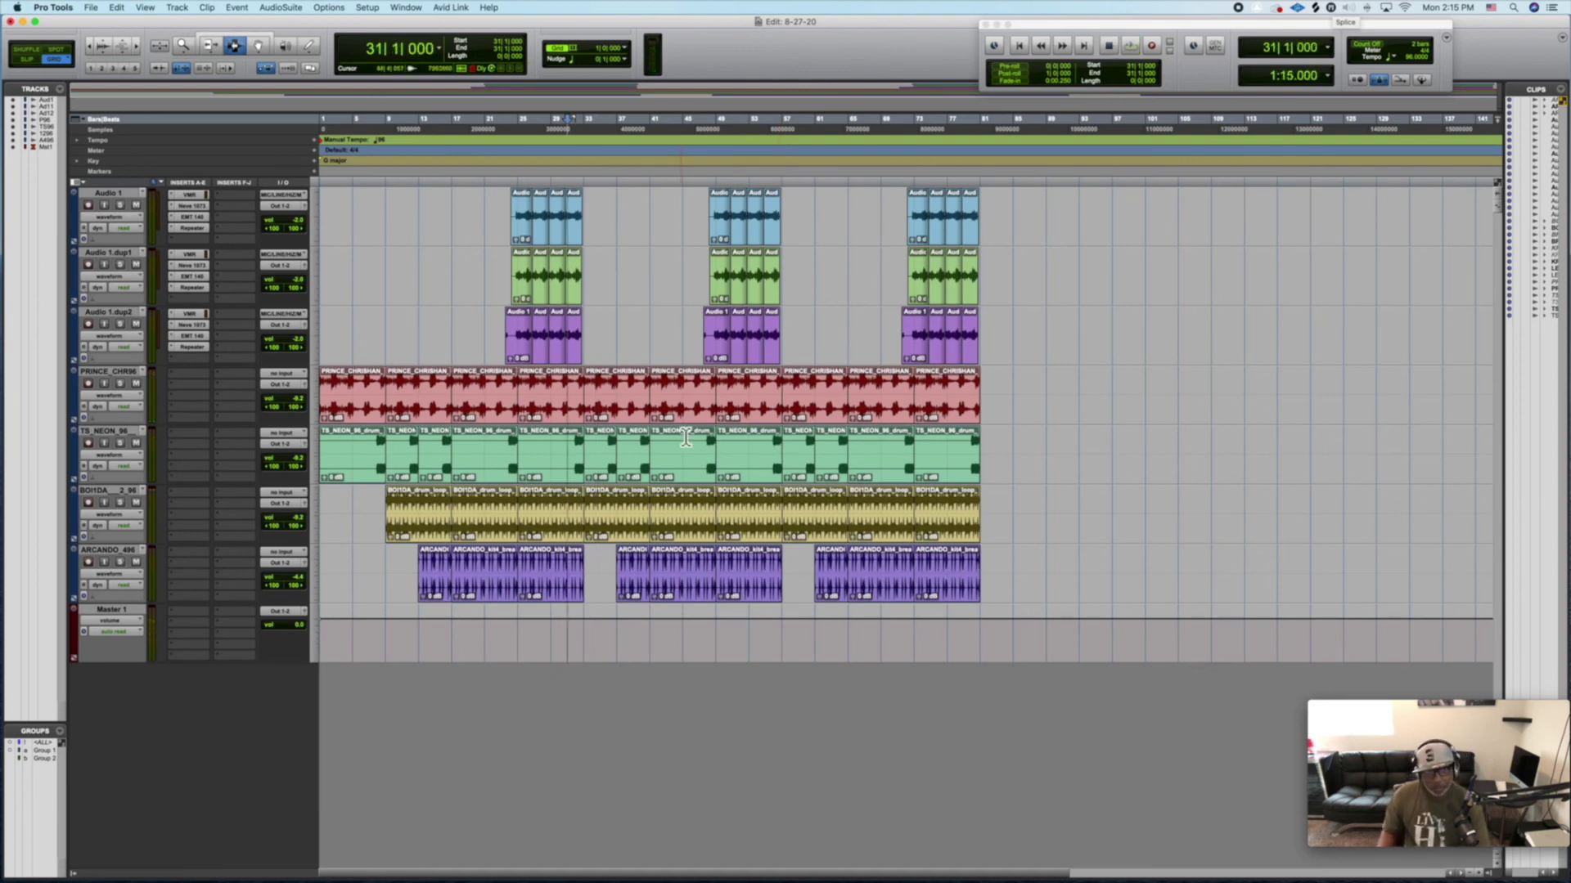
- Trim the start of the BOI1DA clip at bar 33 to bar 37 and play the transition from bar 32
key("super+bracketright")
key("super+bracketright")
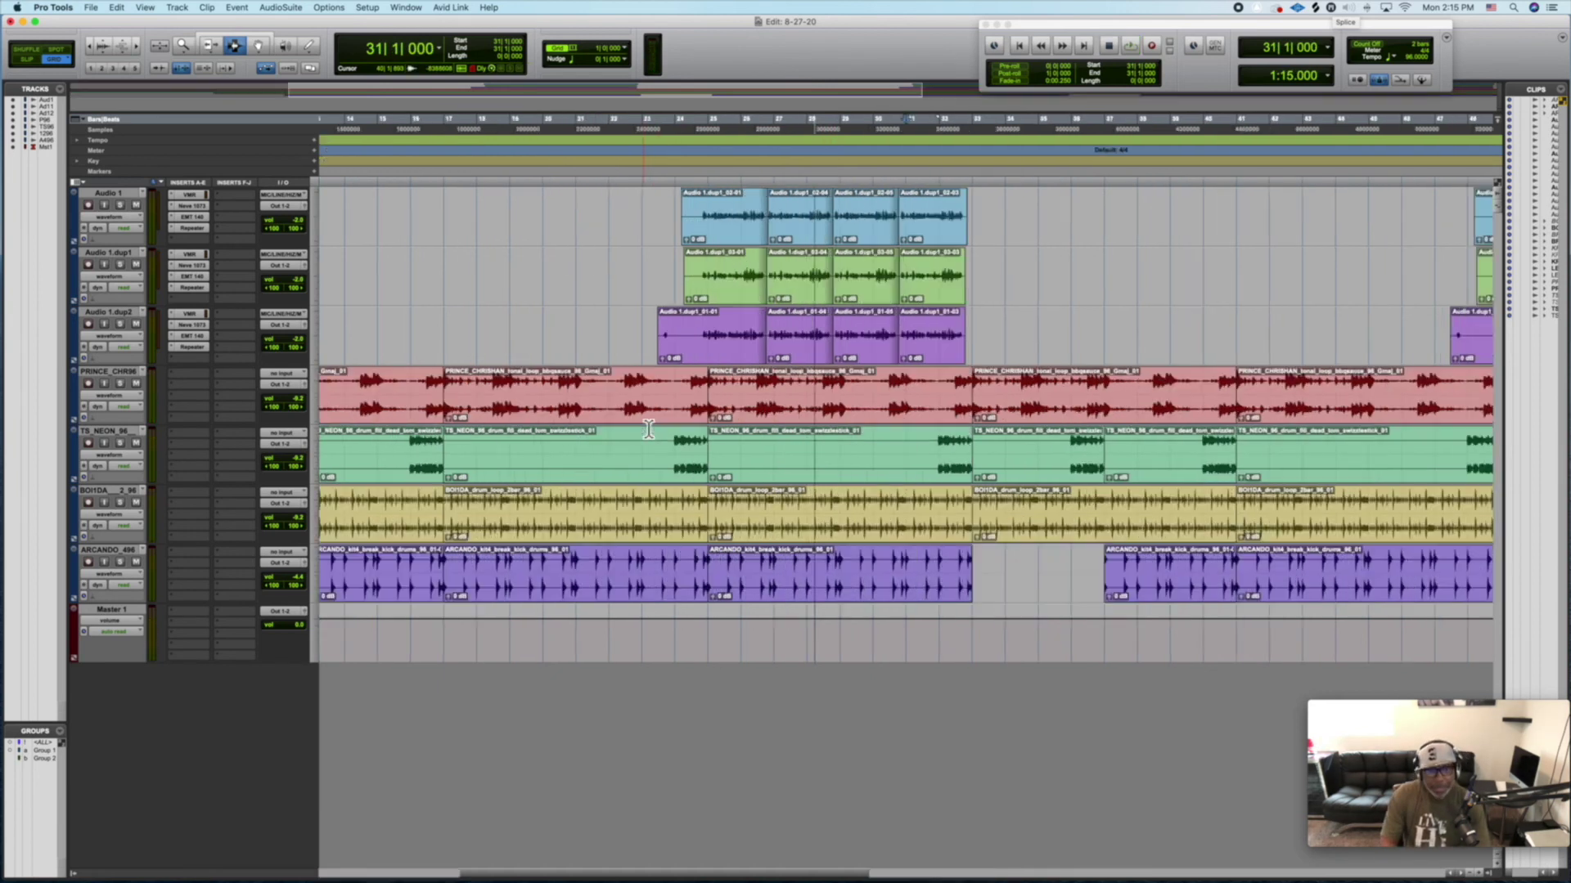
scroll(643, 450, "right", 5)
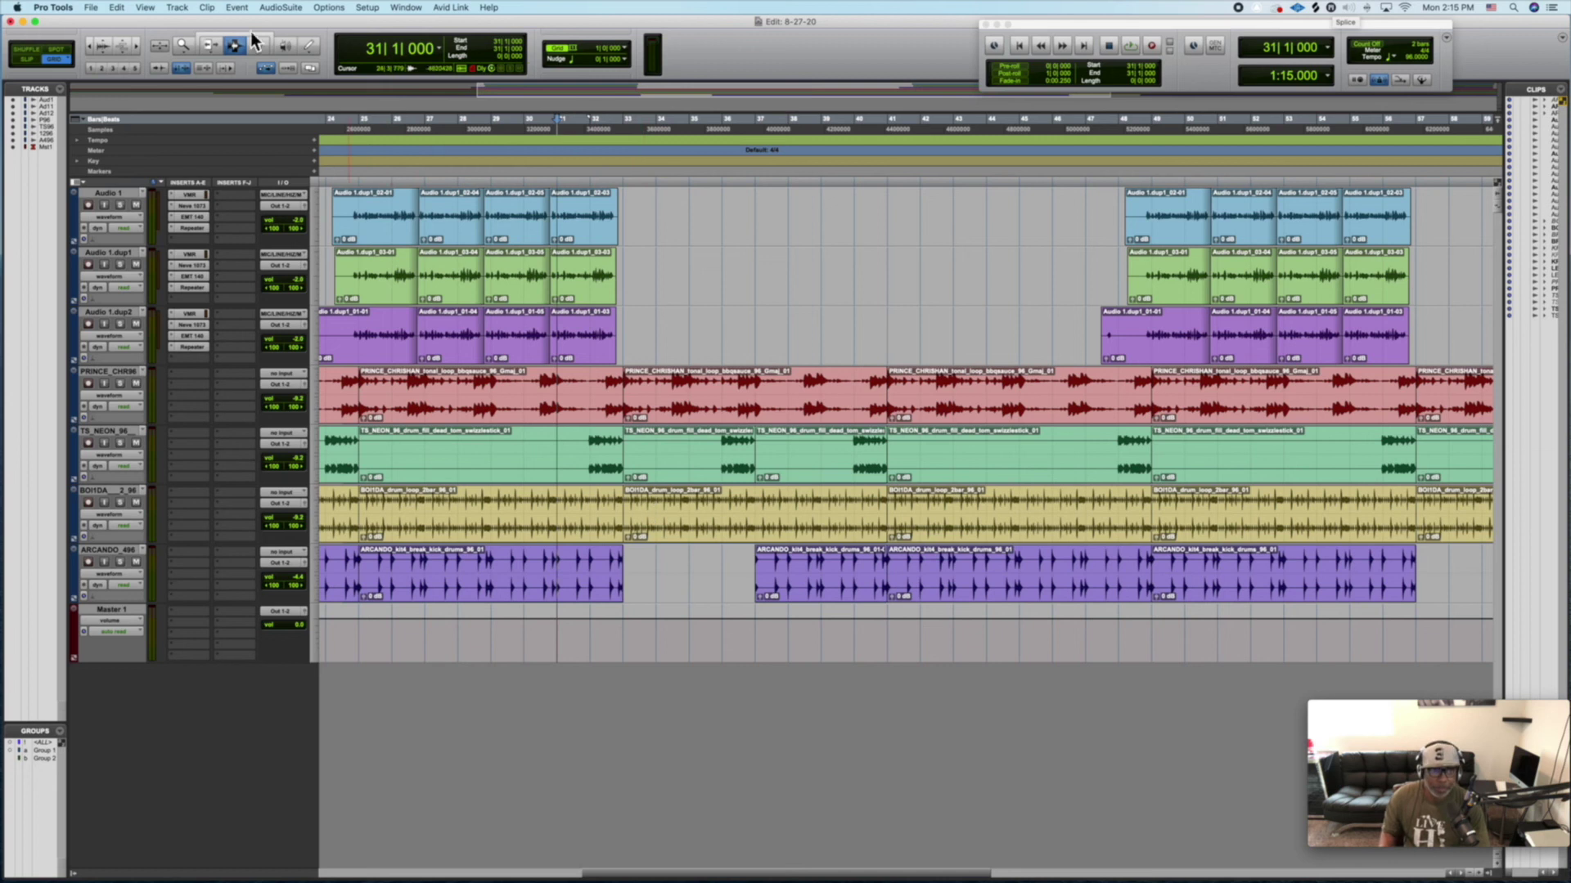
left_click(211, 45)
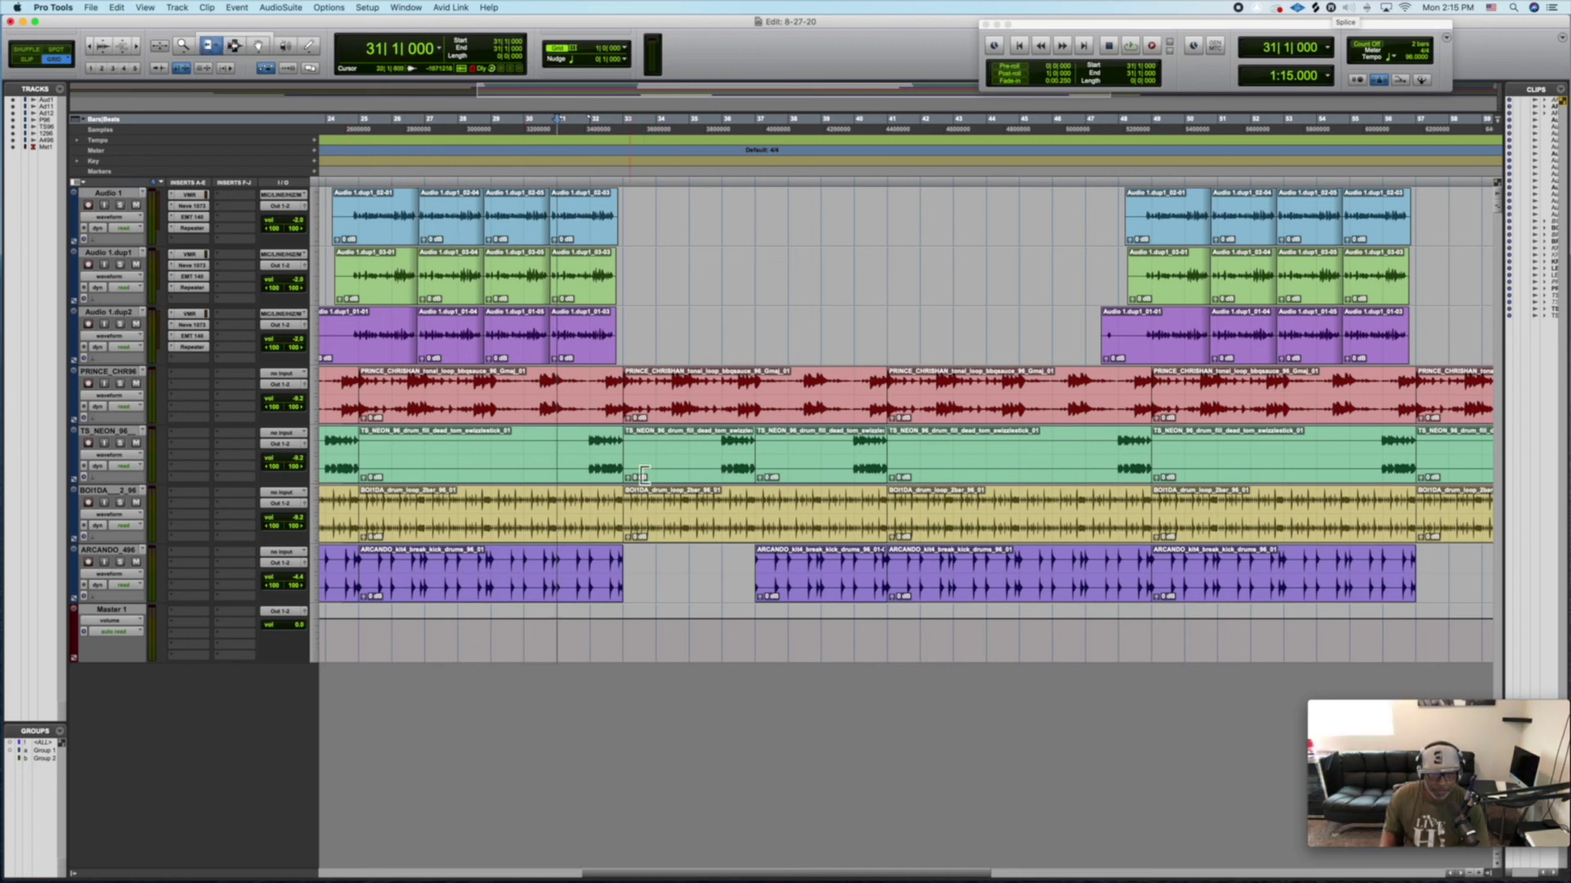
double_click(638, 516)
left_click_drag(638, 515, 756, 517)
left_click(578, 134)
key("space")
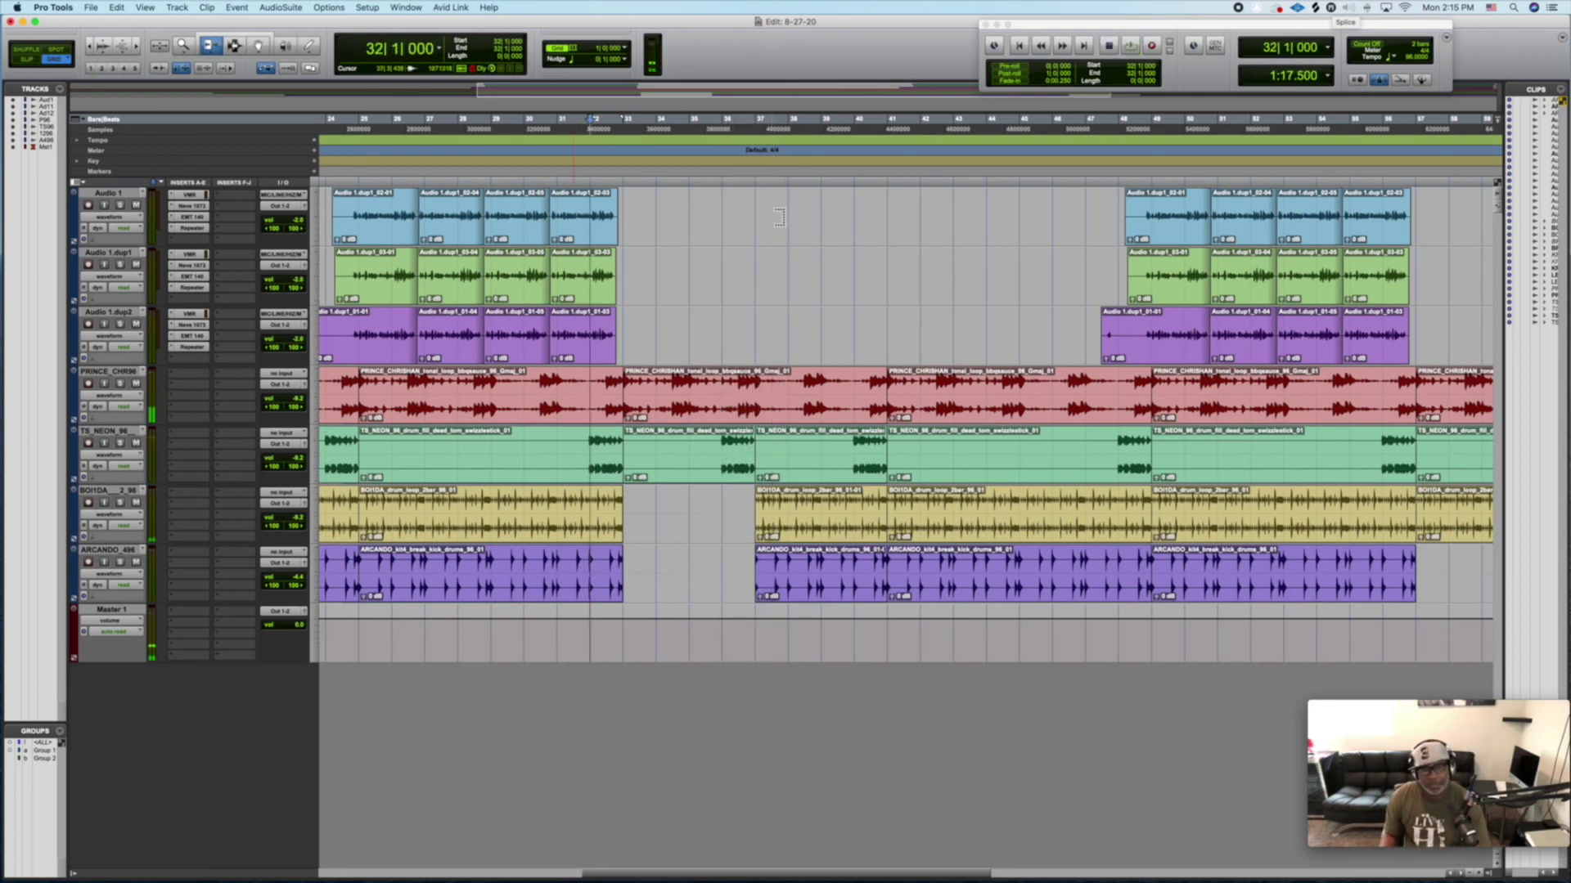
key("space")
- Review the full arrangement from bar 1 to bar 81, examining where each loop and Audio 1 section enters and drops out
scroll(780, 217, "left", 10)
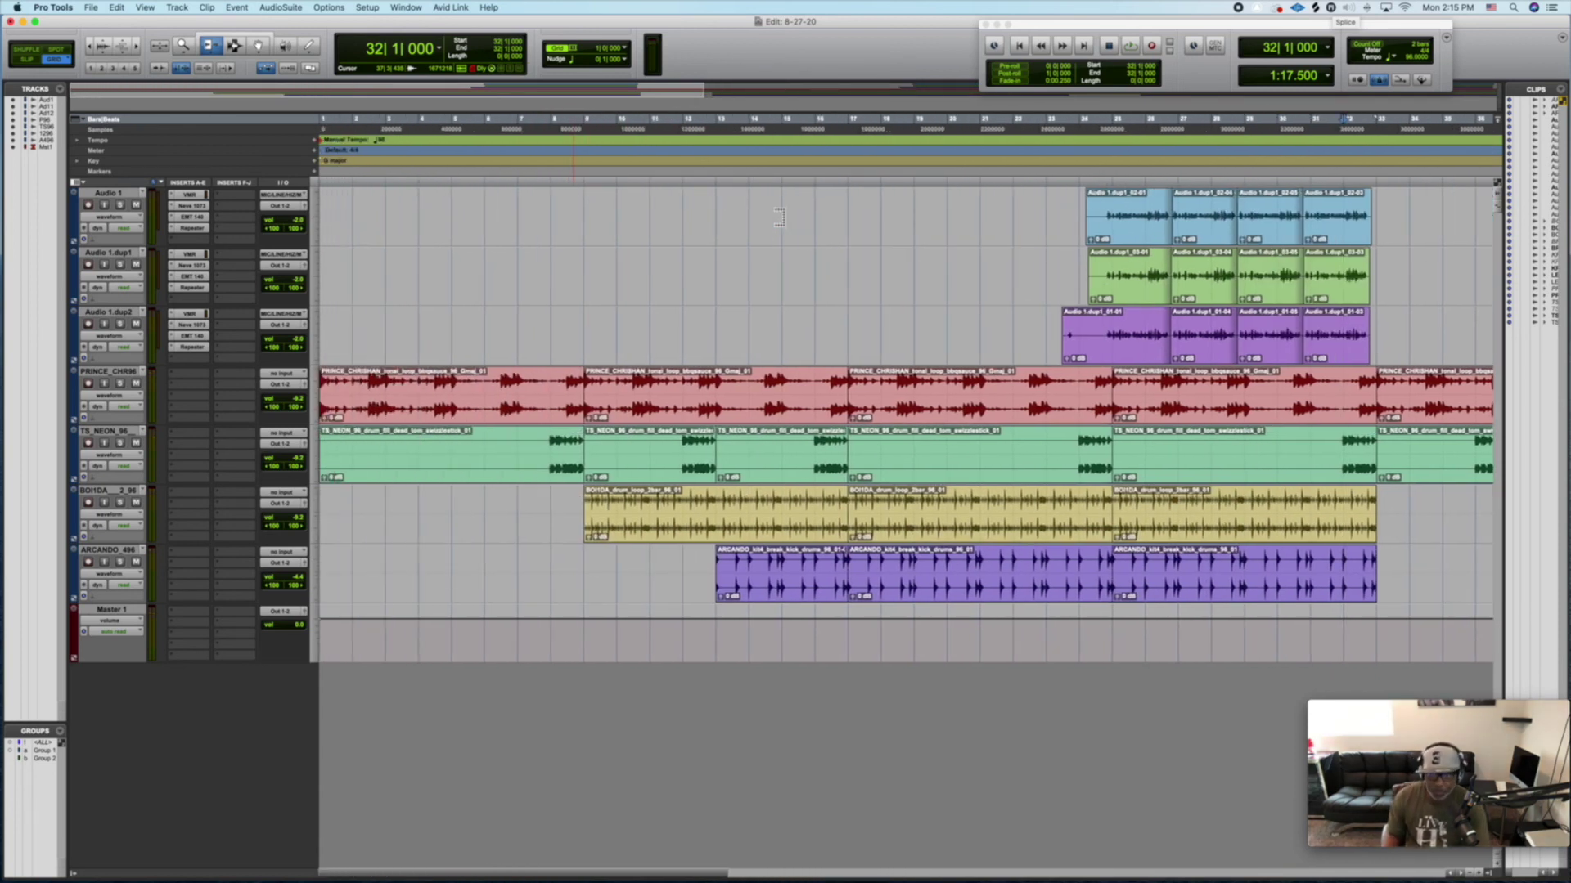
scroll(779, 217, "right", 2)
scroll(779, 216, "right", 4)
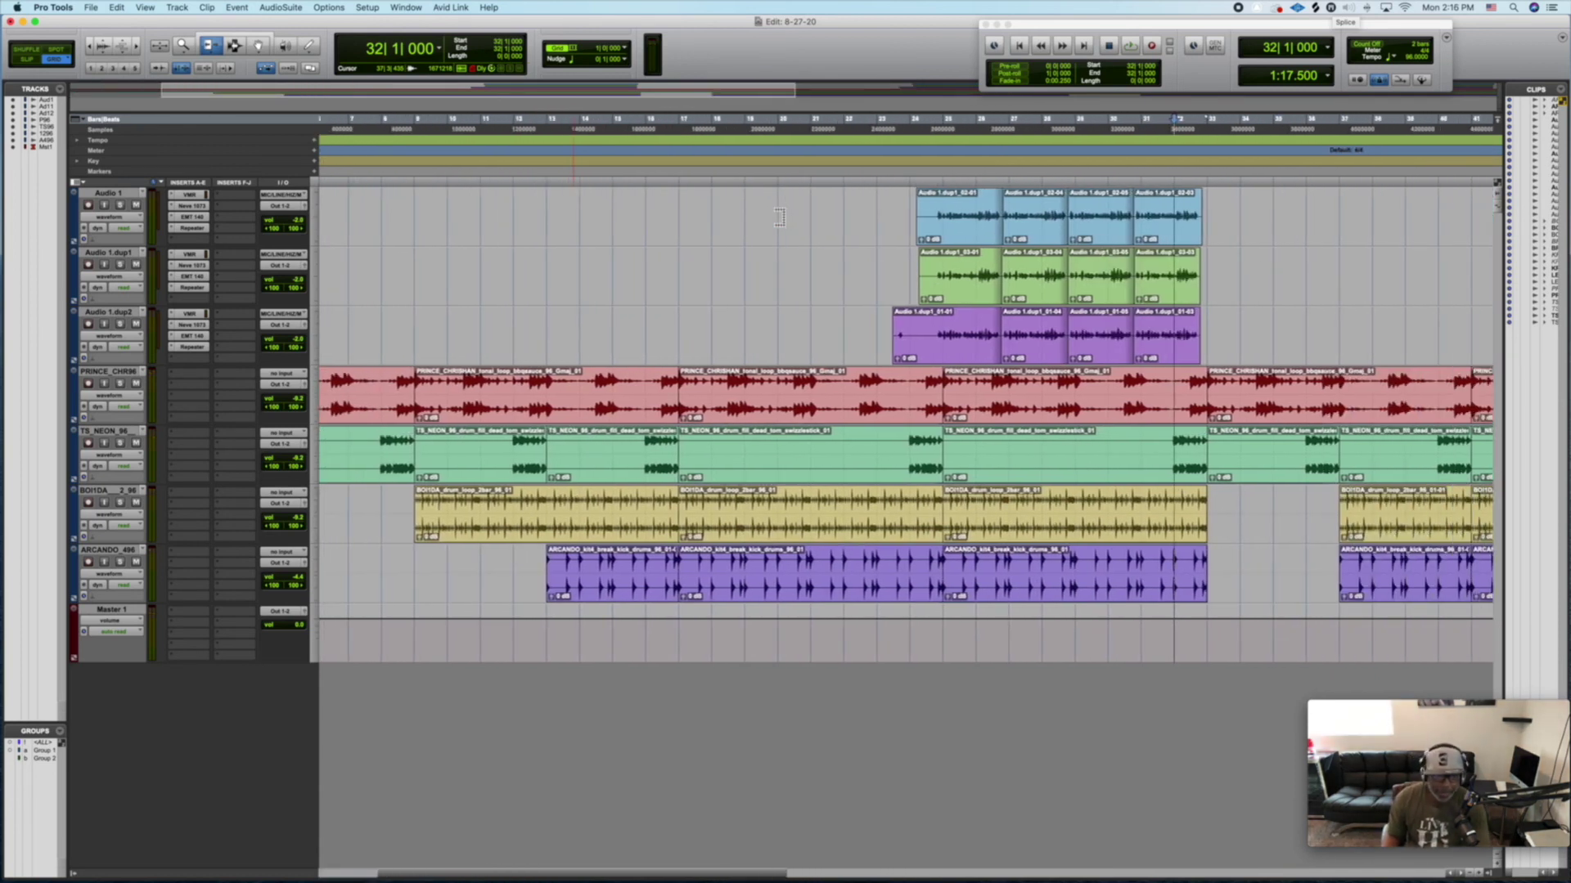
scroll(780, 217, "right", 3)
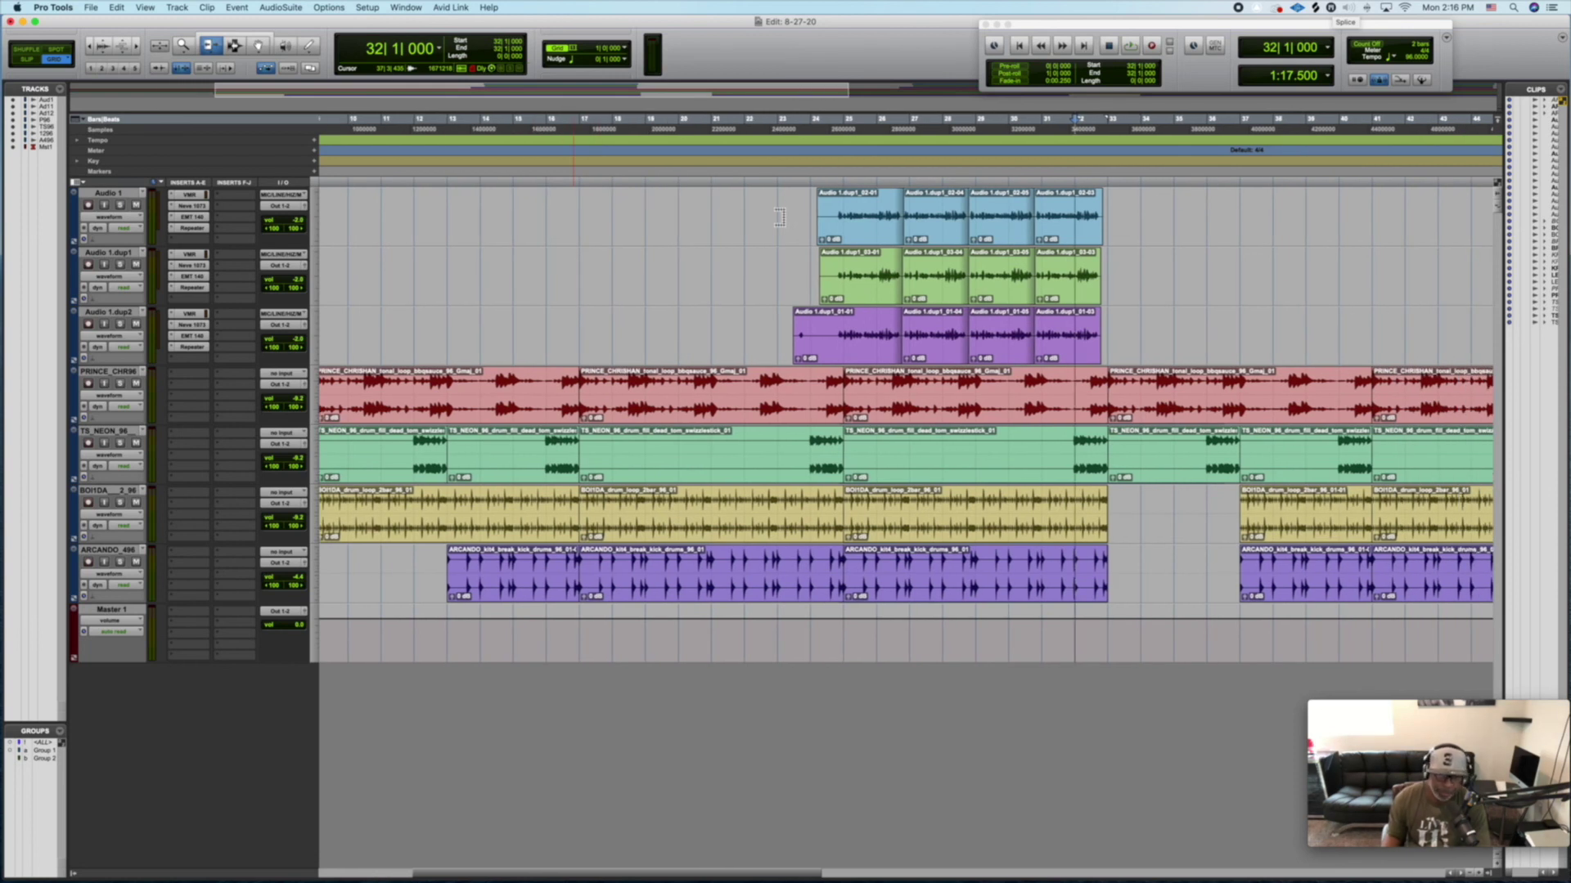
scroll(780, 217, "right", 3)
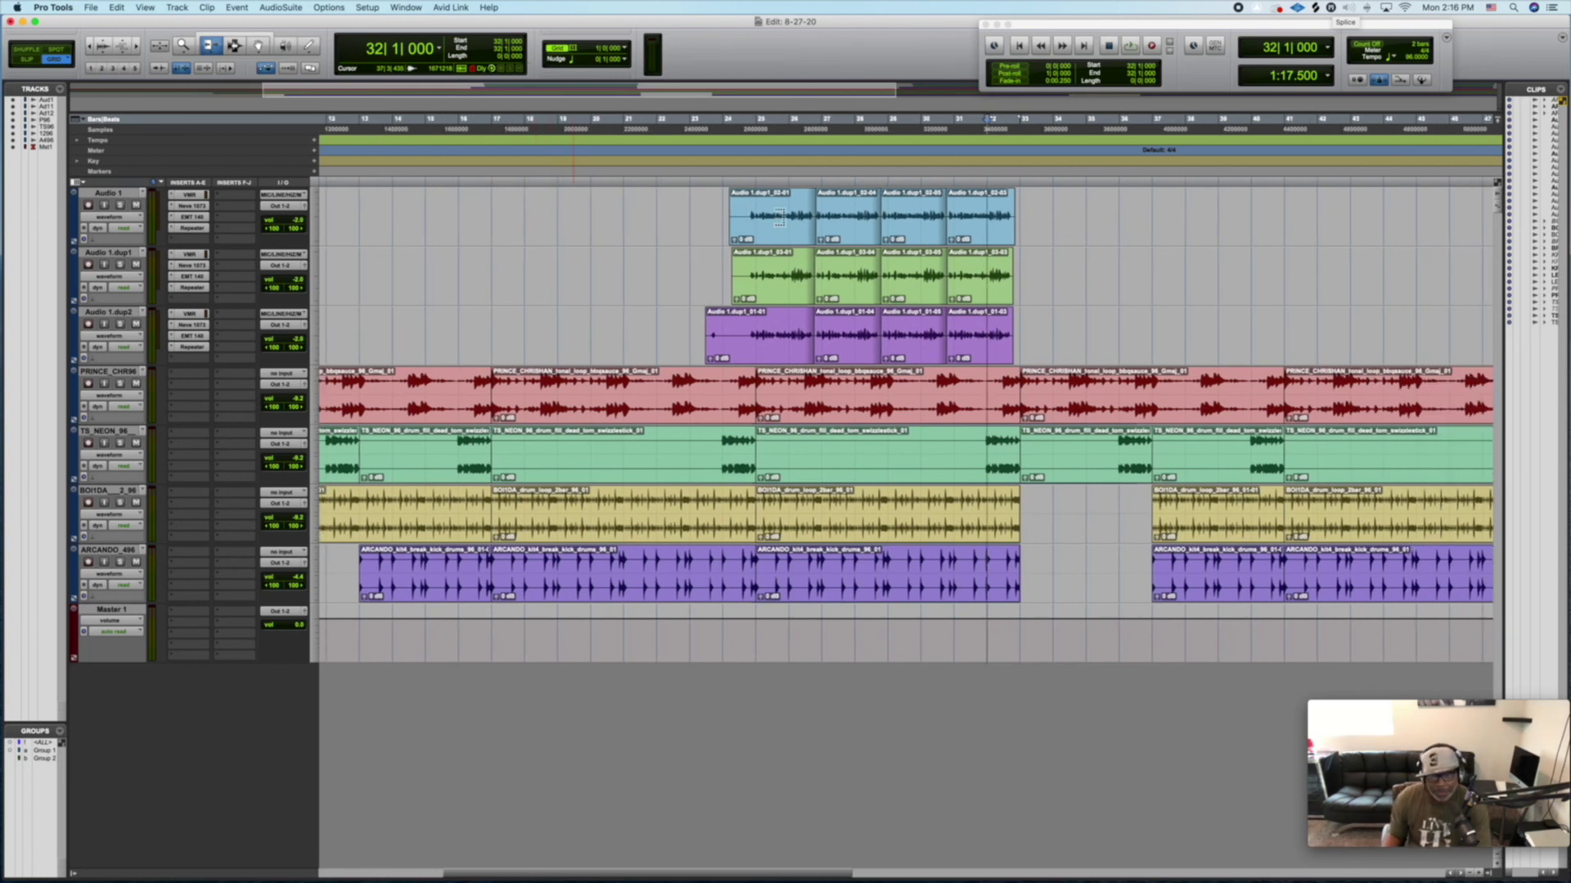
scroll(779, 217, "right", 1)
key("super+[")
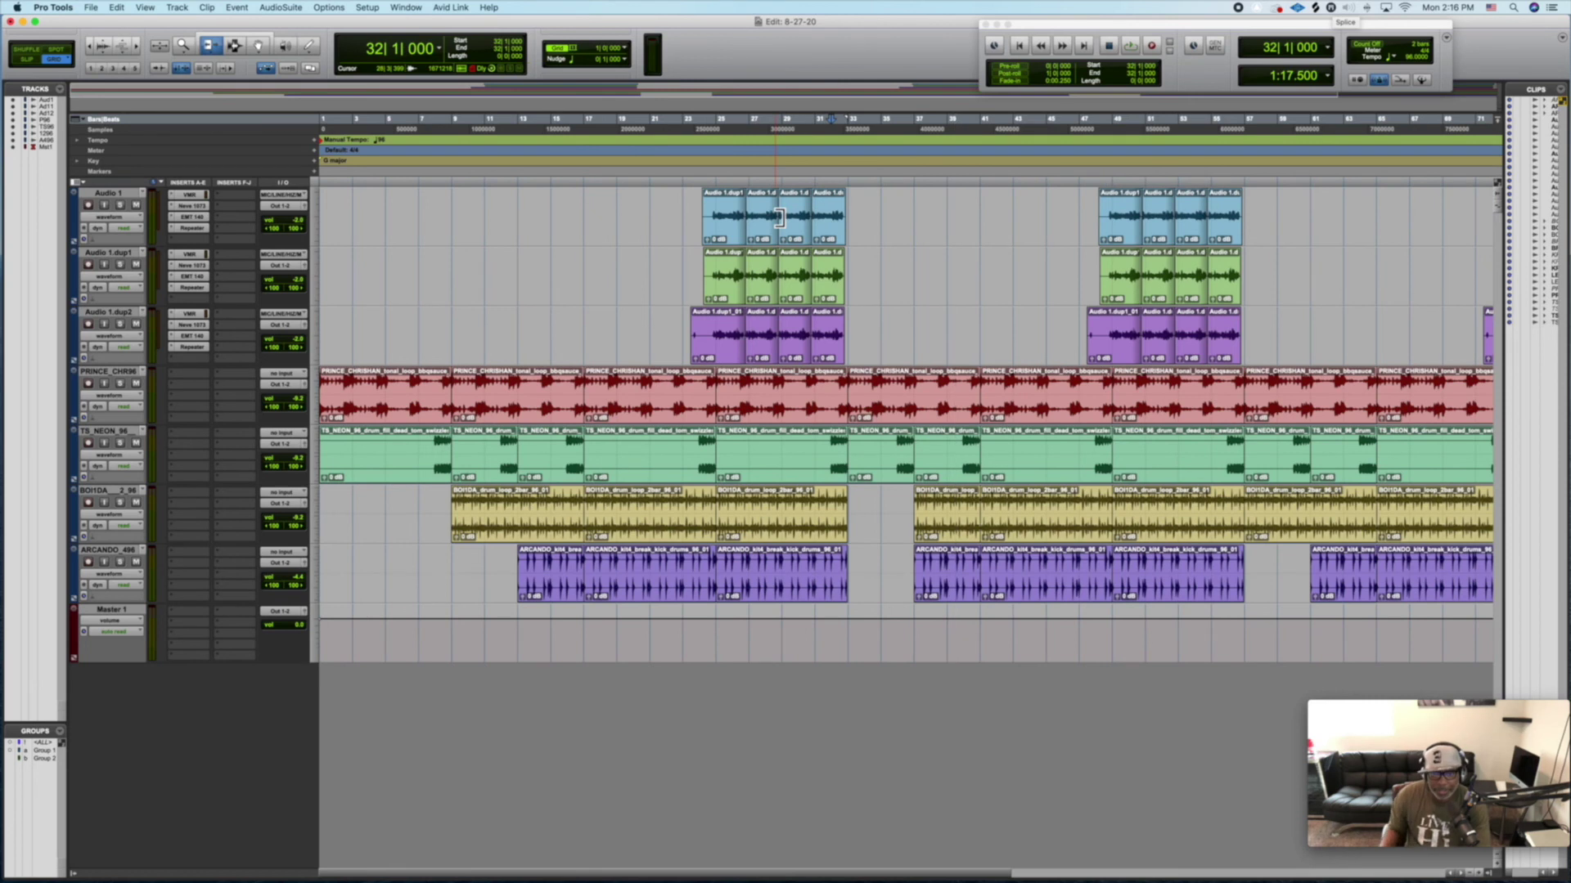
scroll(779, 217, "right", 5)
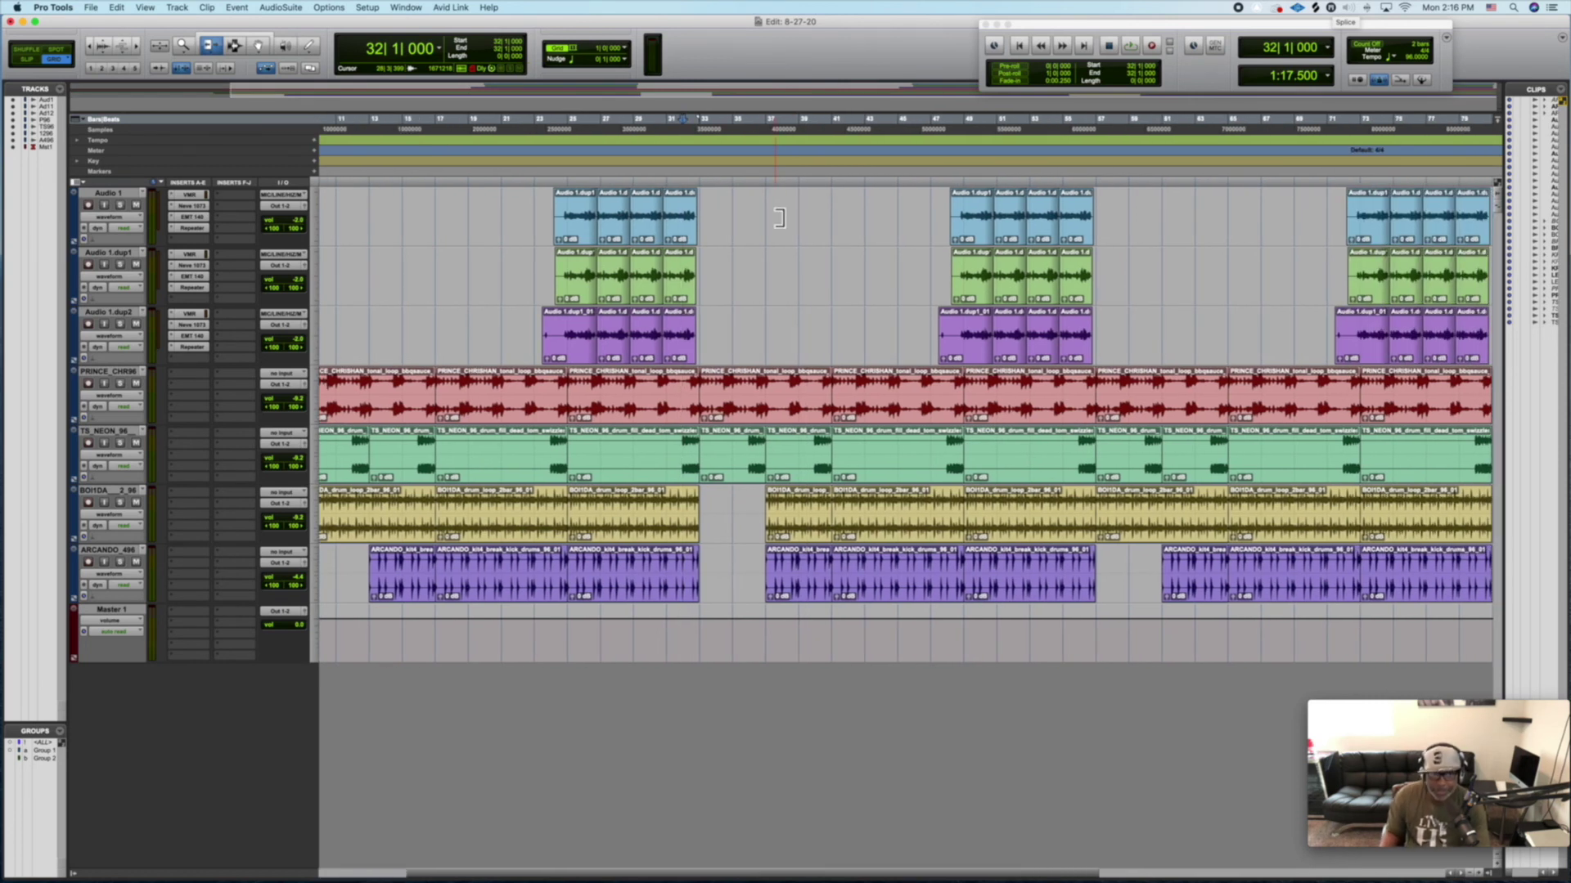
scroll(780, 218, "right", 1)
scroll(780, 217, "right", 1)
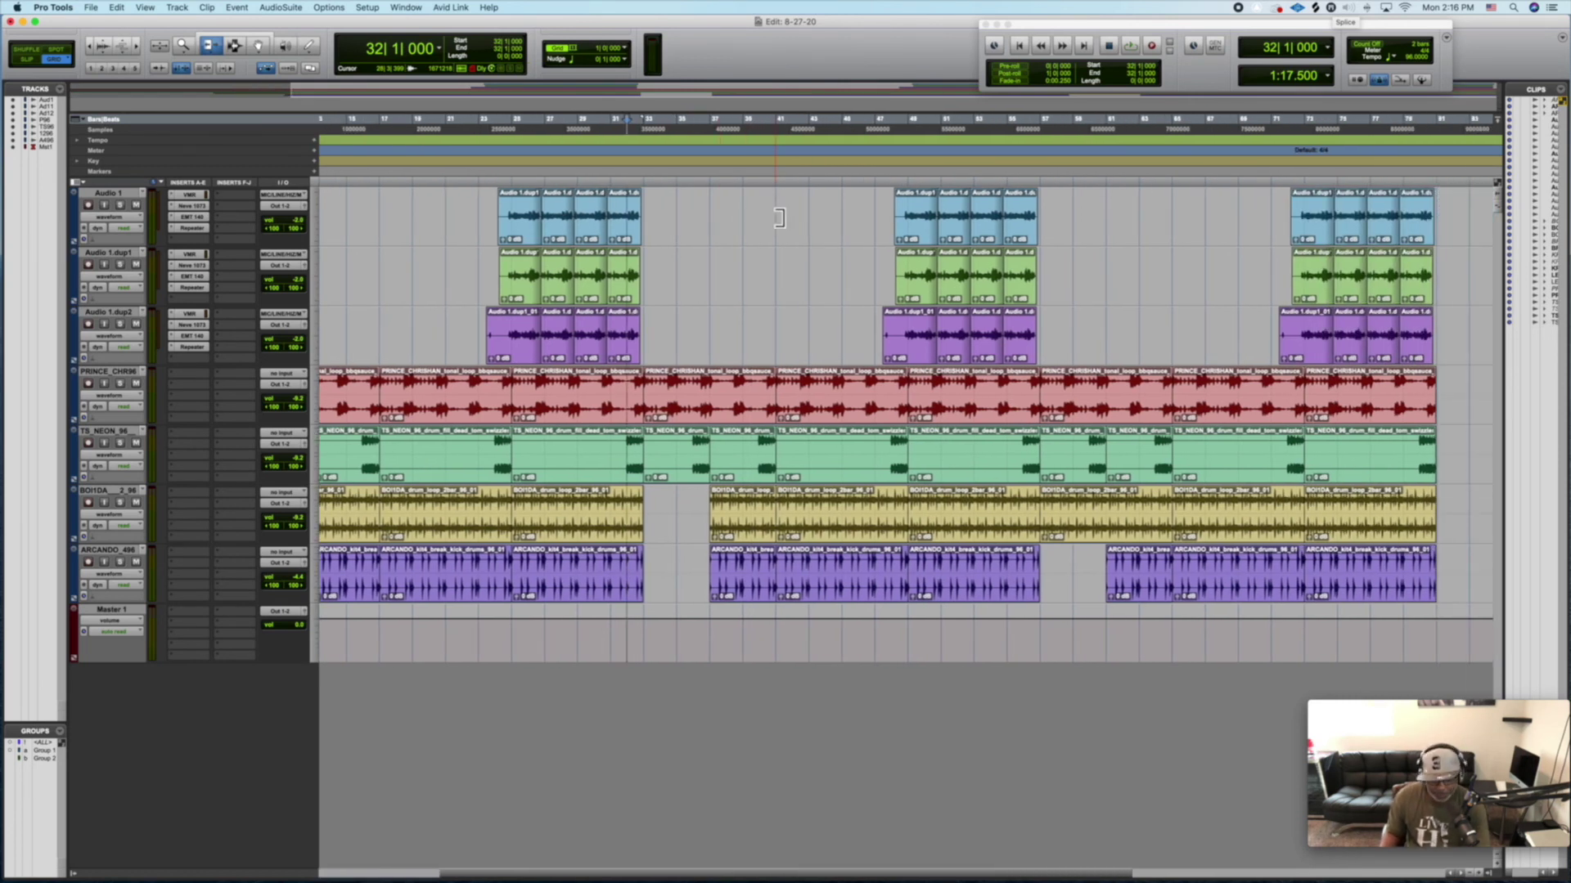
scroll(779, 218, "right", 3)
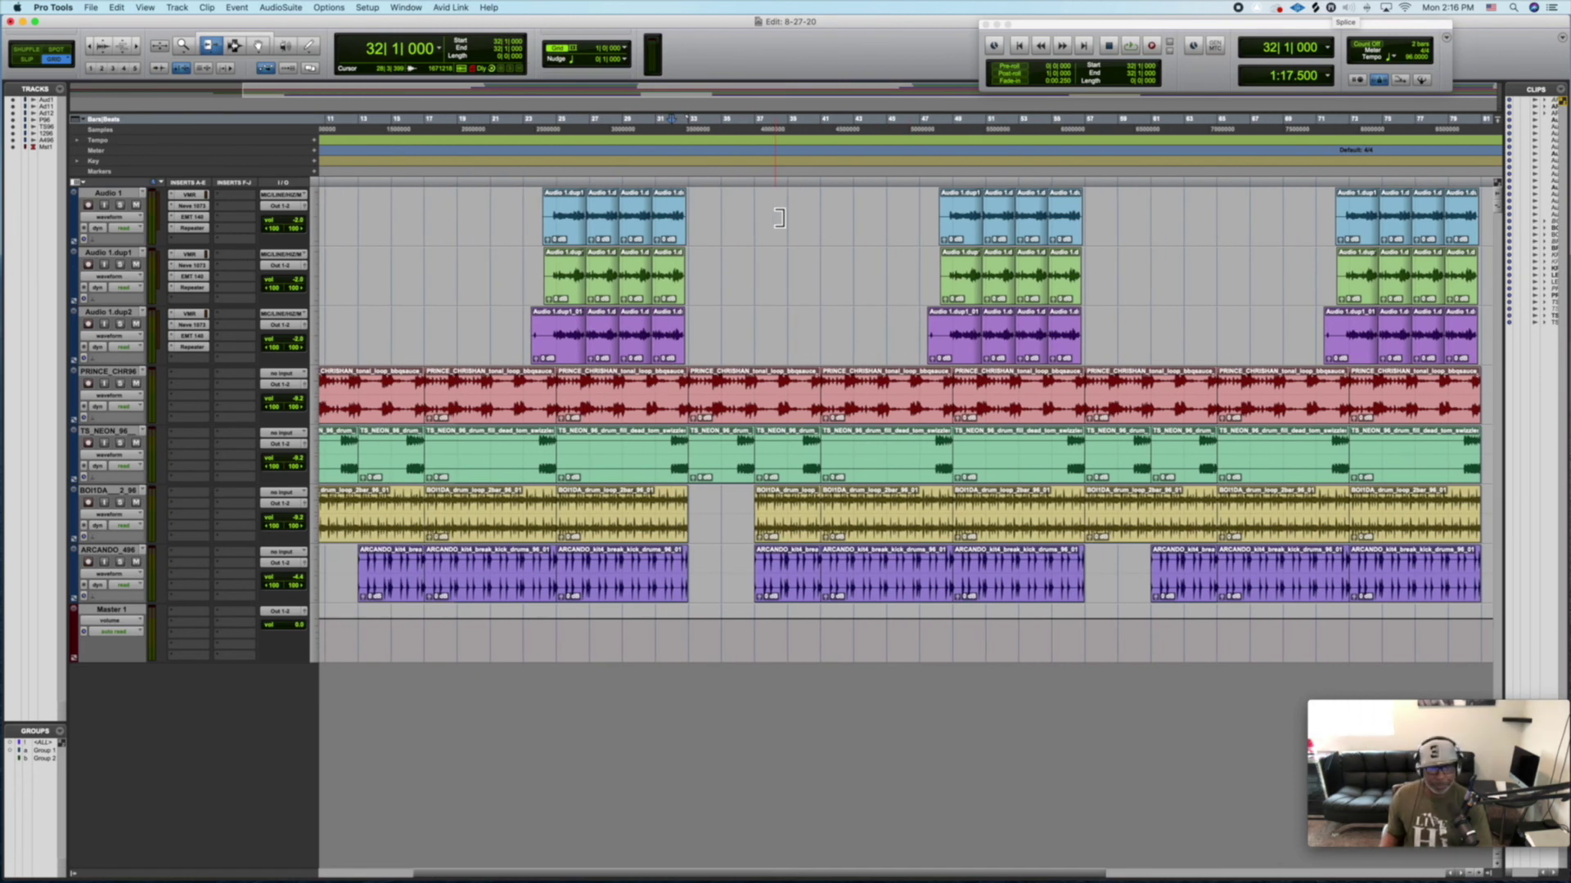
scroll(779, 217, "left", 1)
scroll(779, 217, "left", 4)
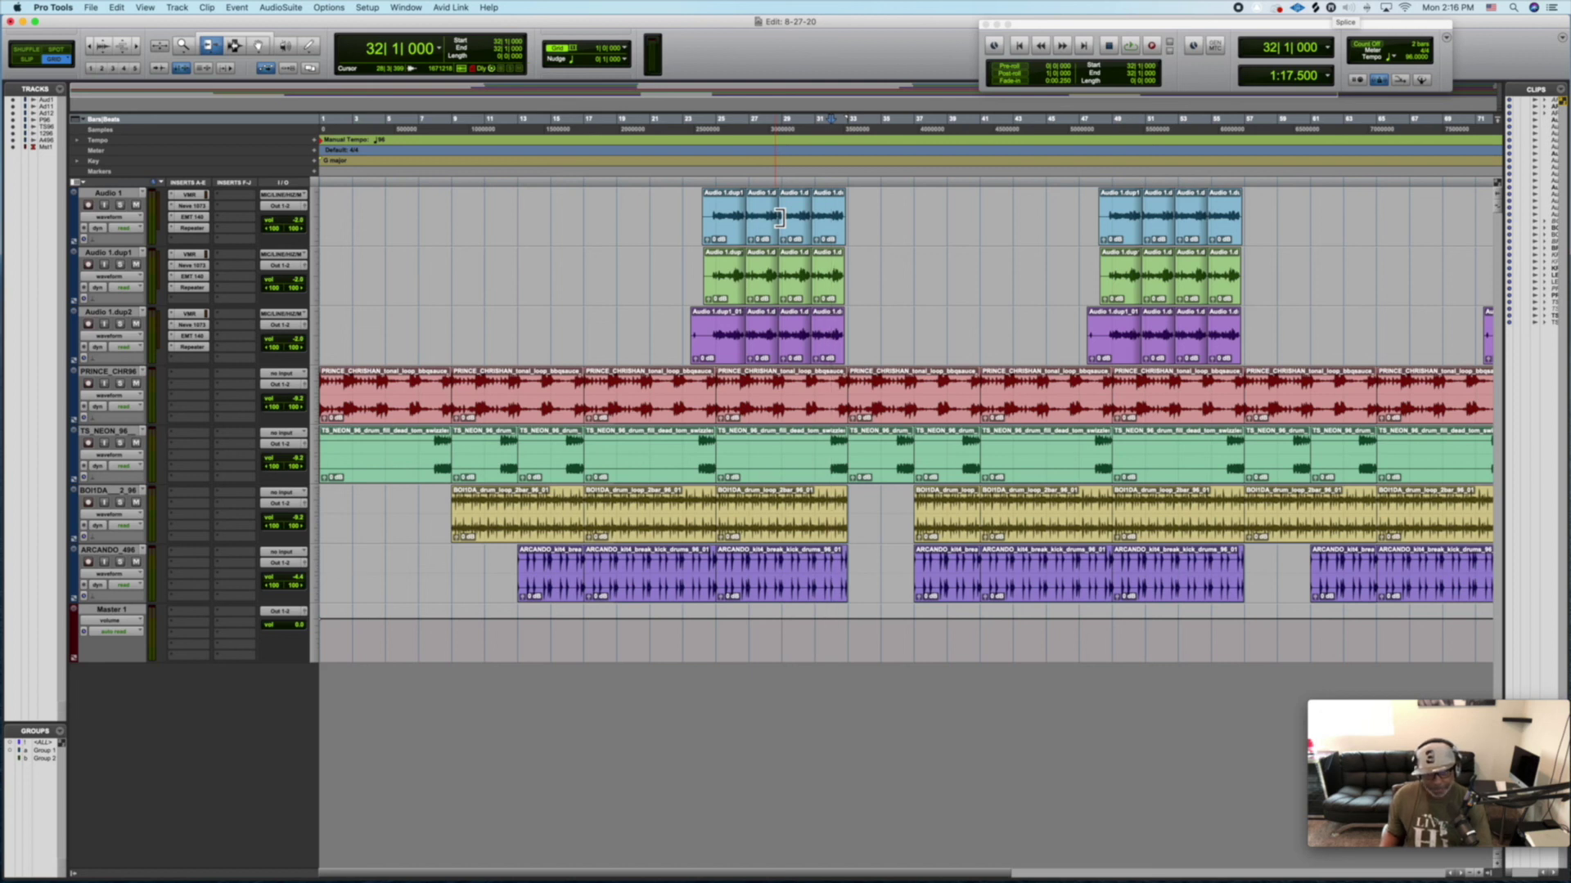
scroll(778, 217, "right", 1)
scroll(779, 218, "left", 1)
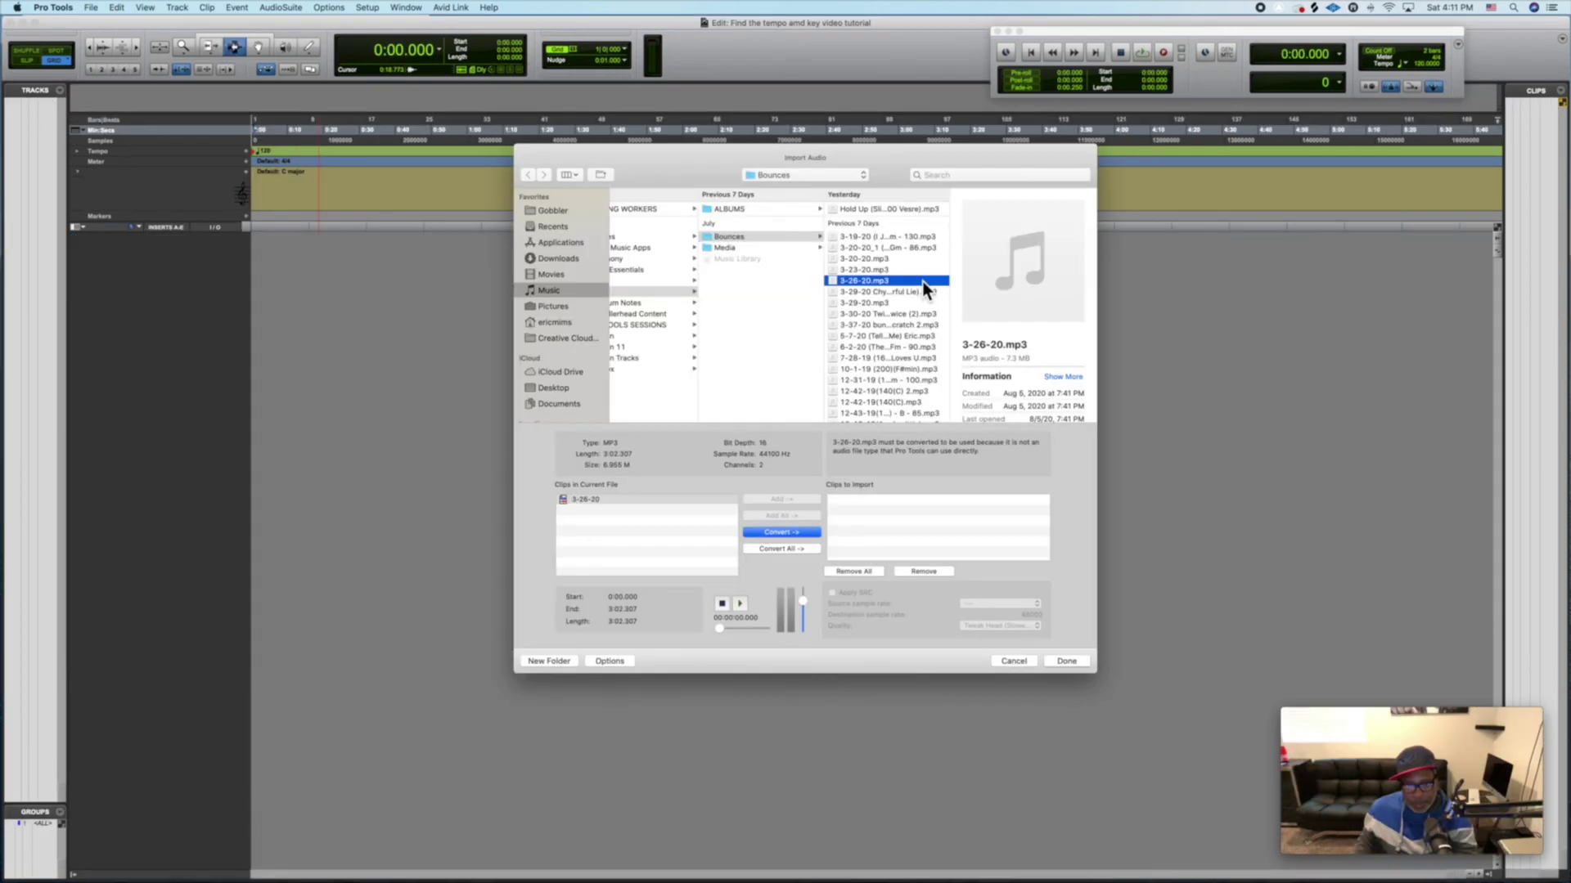
- Preview the audio file 3-26-20.mp3 from the Bounces folder before importing it
key("space")
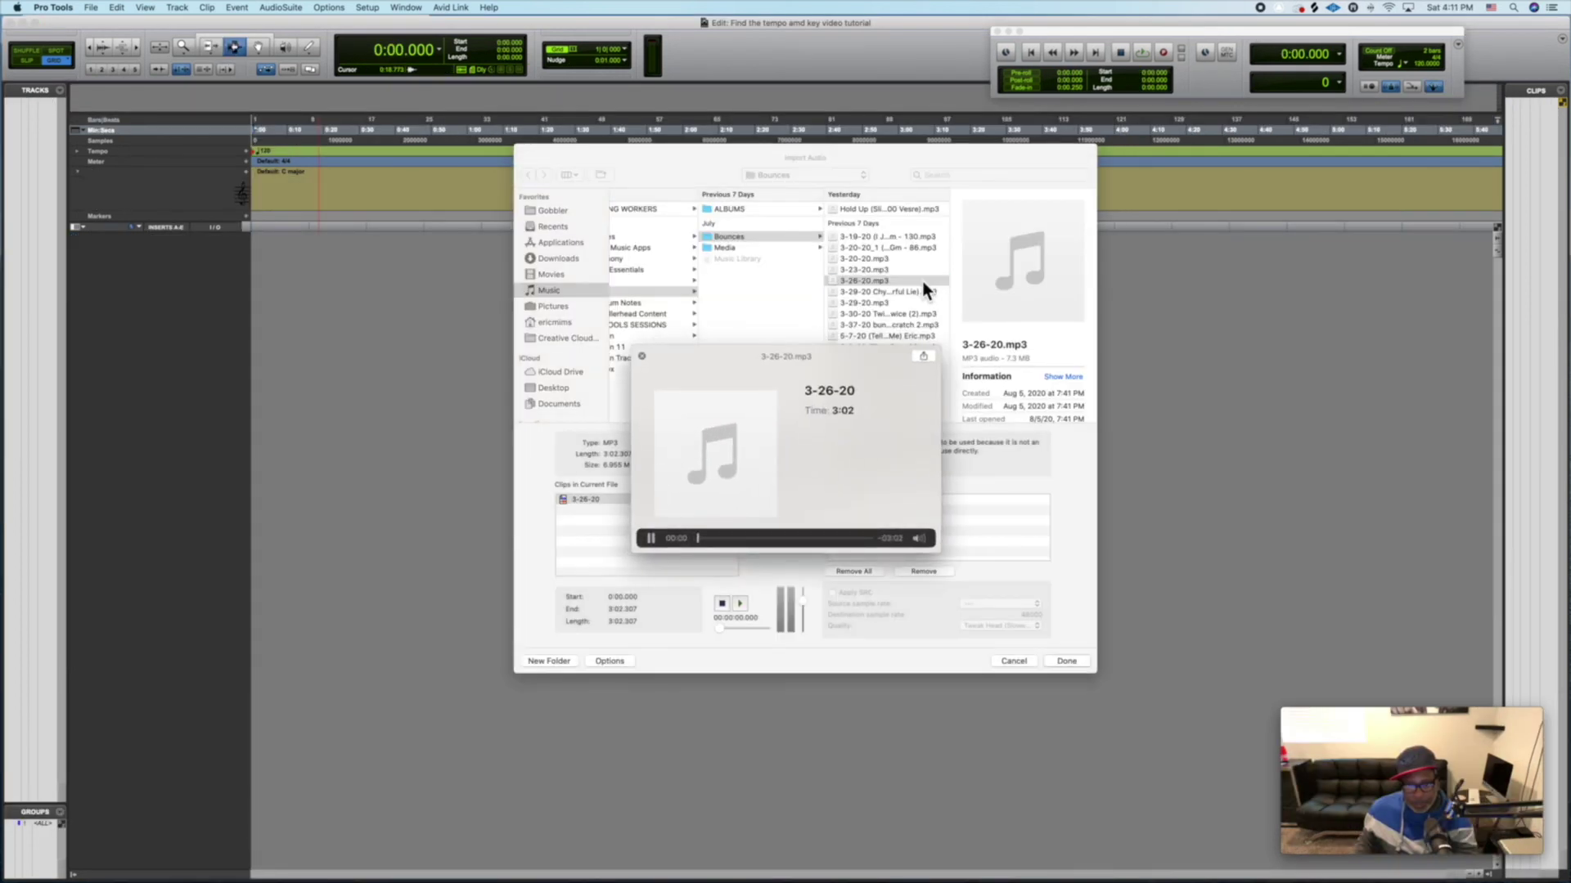